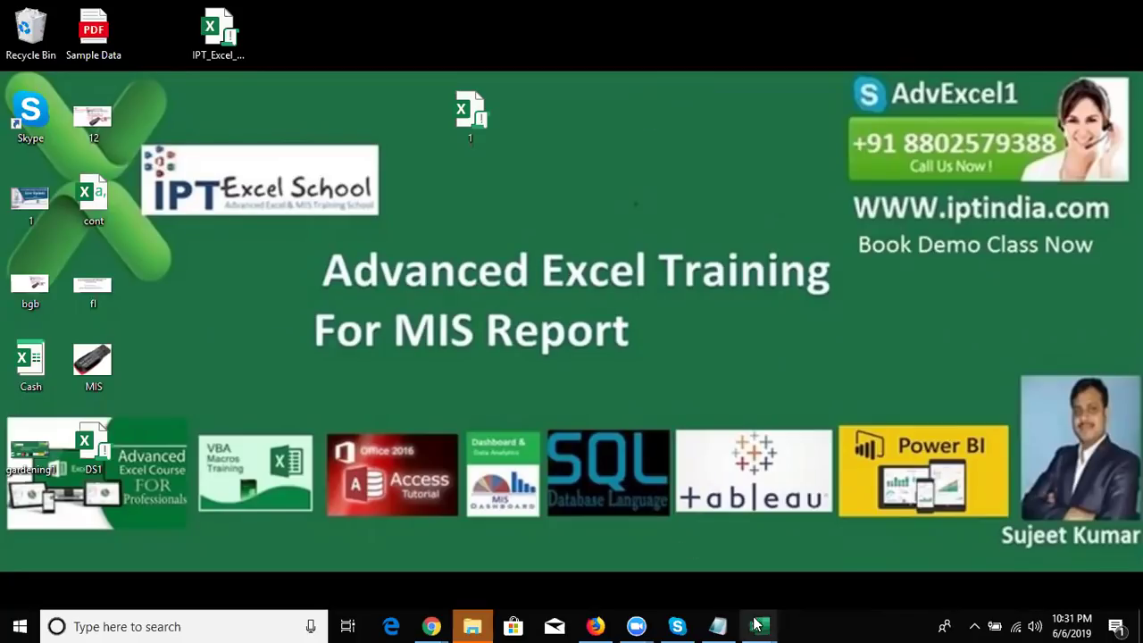
Bring the Book1 workbook to the front from the Excel taskbar preview
mouse_move(757, 625)
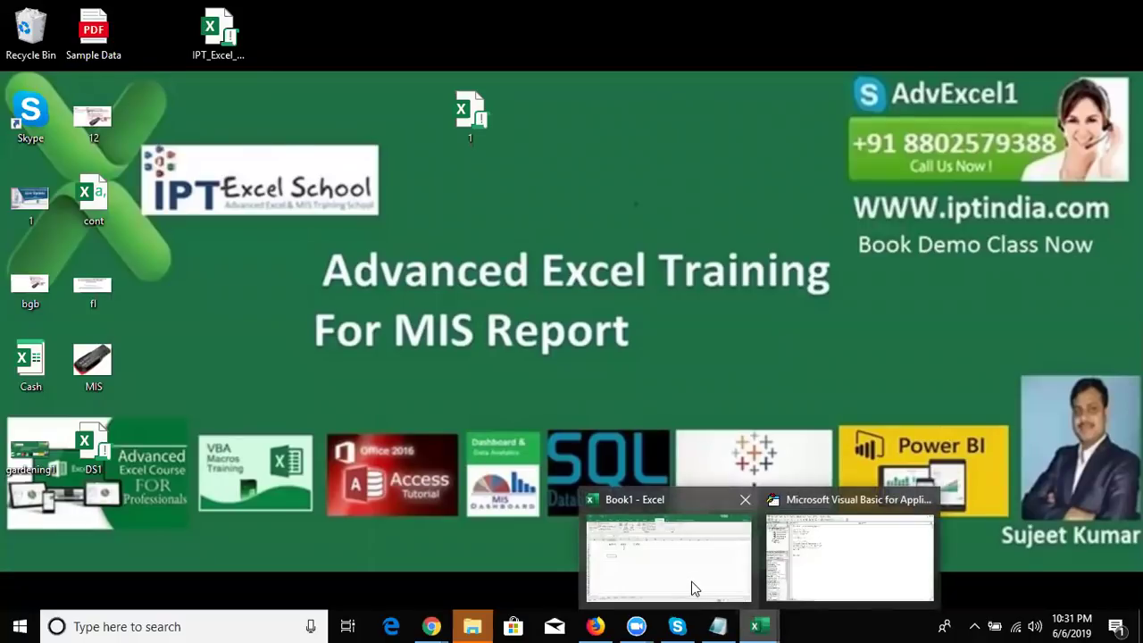
click(691, 581)
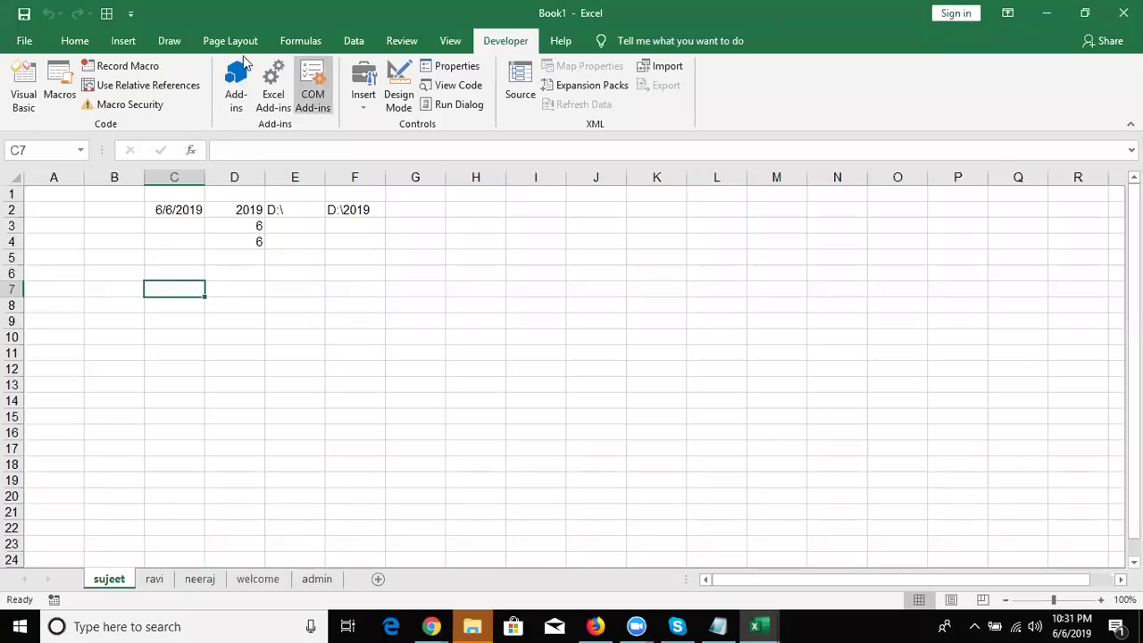
Open and dismiss the Math & Trig function list on the Formulas tab
click(293, 53)
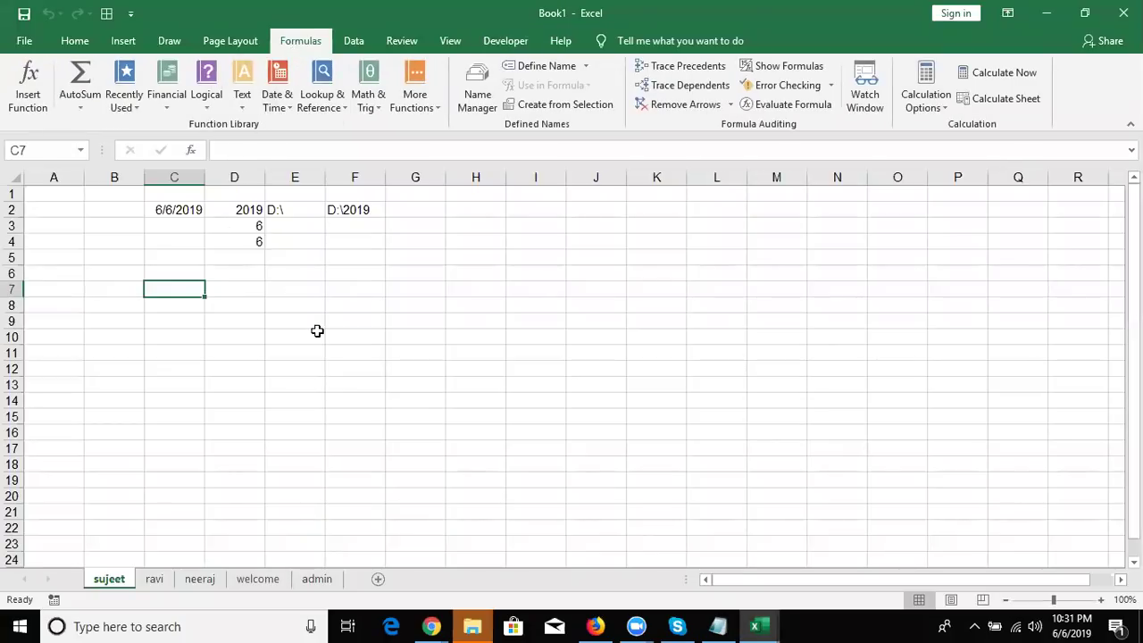
click(383, 94)
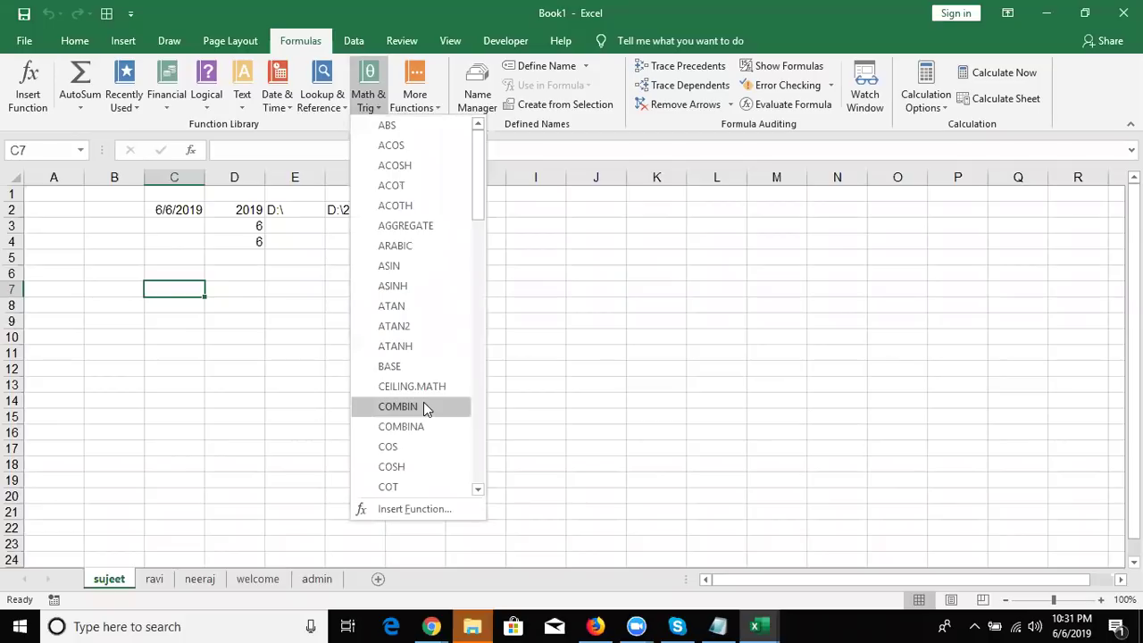
click(288, 436)
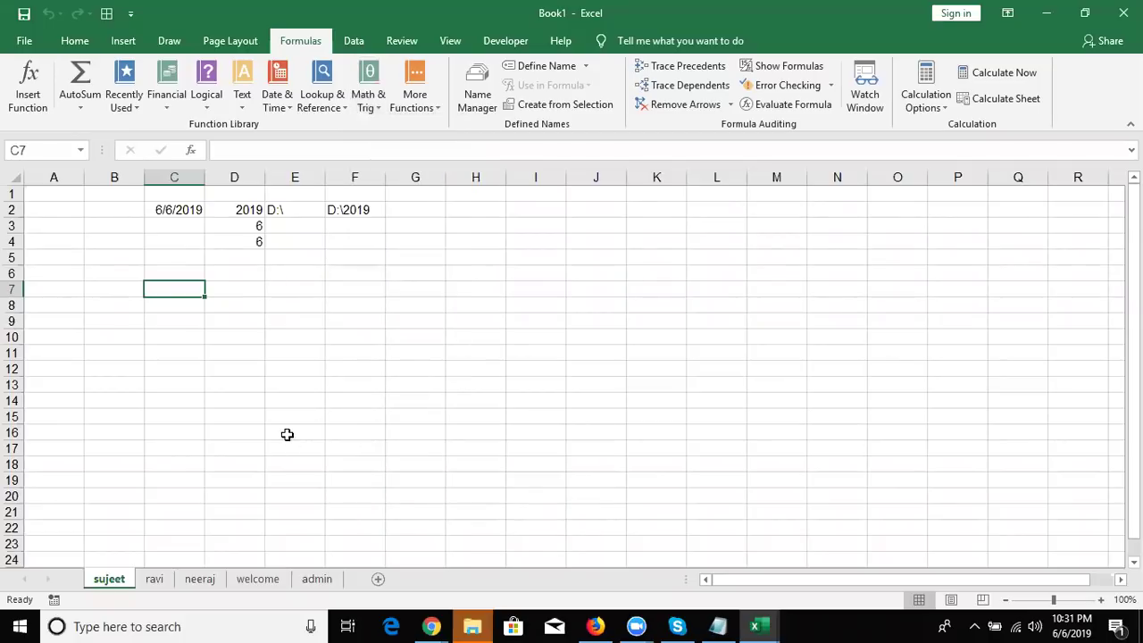
Delete the old date, year and path entries in C1:G10 and return to A1
click(439, 332)
drag(439, 332, 146, 173)
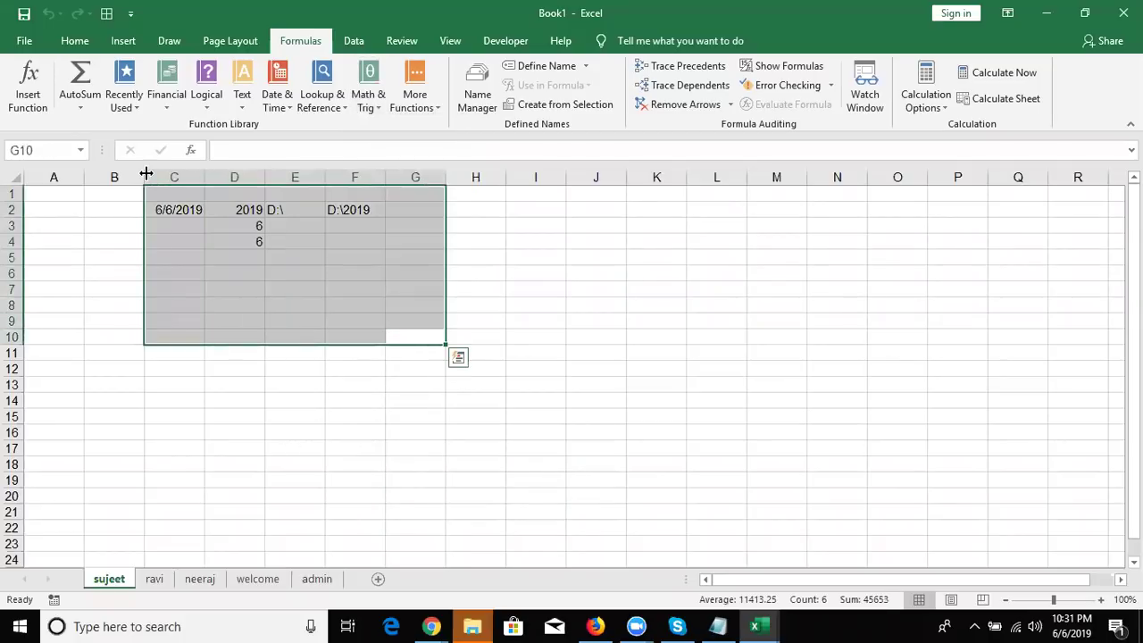
key(Delete)
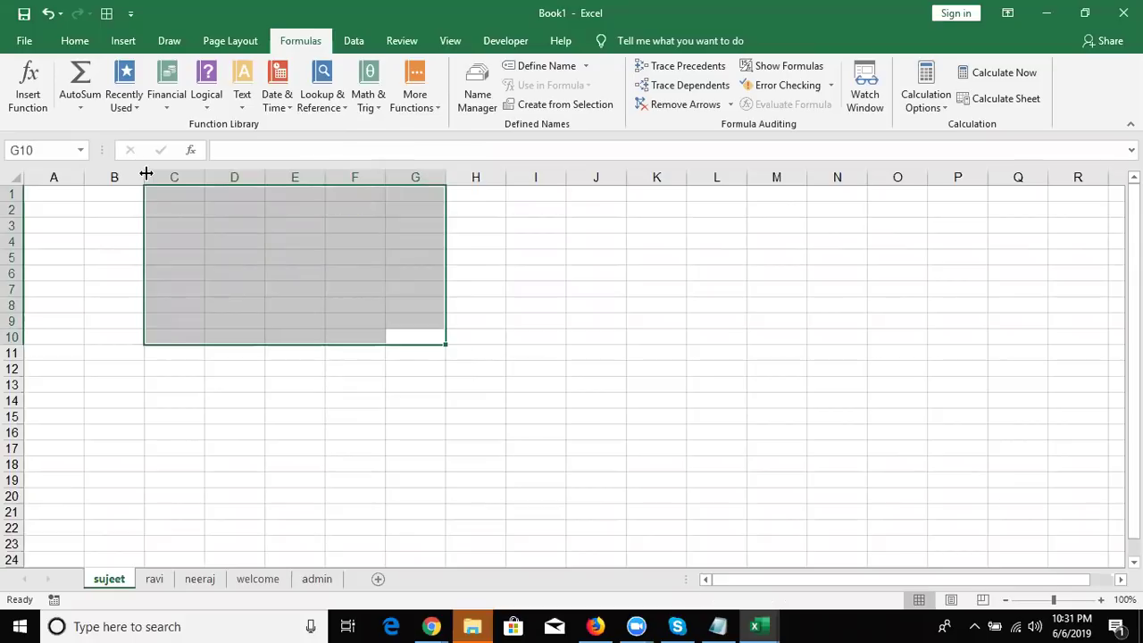
key(Left)
key(Home)
key(ctrl+Home)
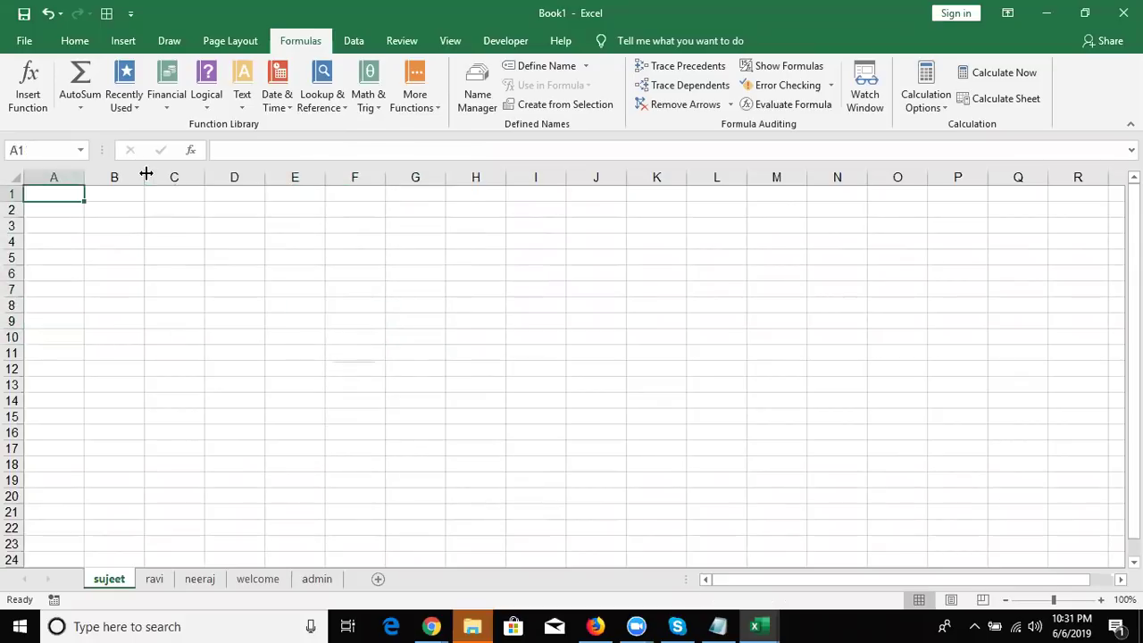
Enter 25, 63 and -565 into A1:A3
click(375, 105)
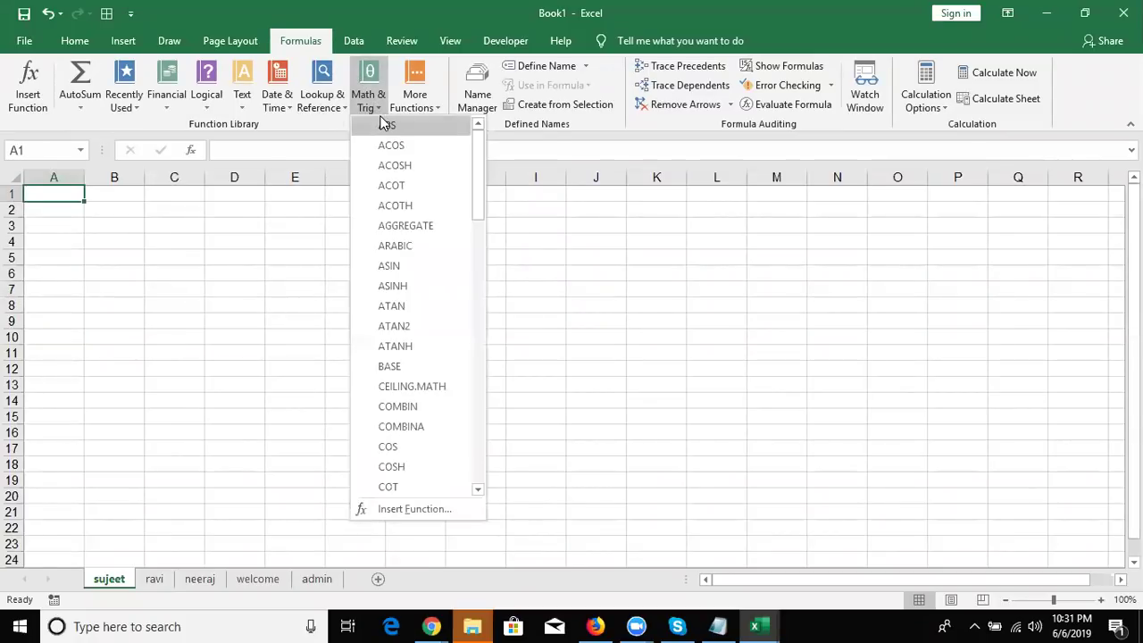
click(281, 188)
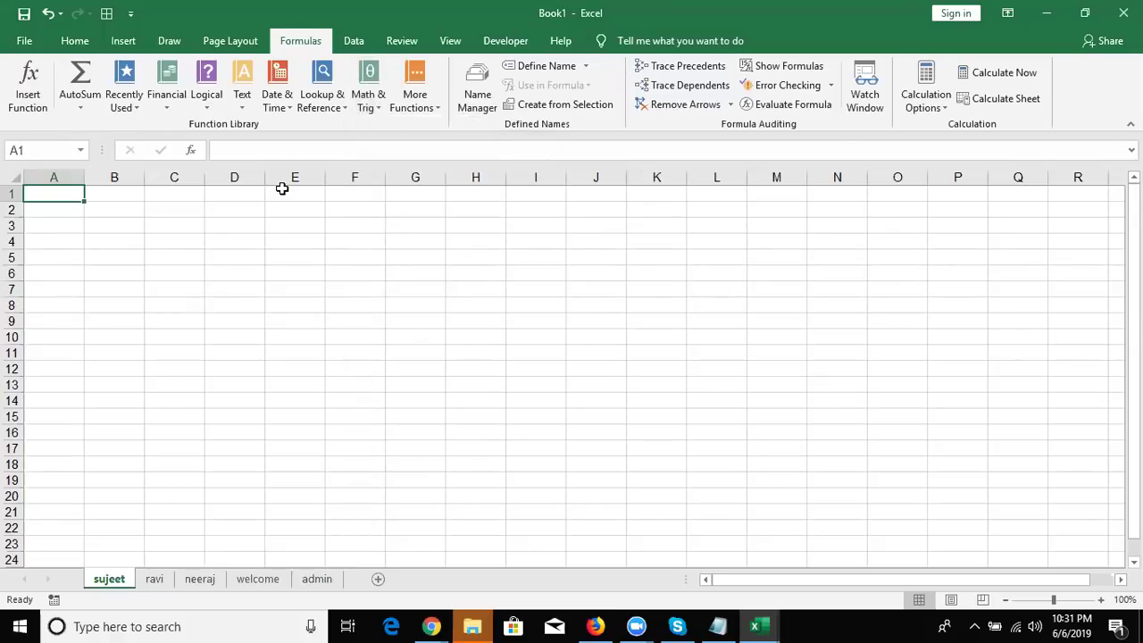
text(25)
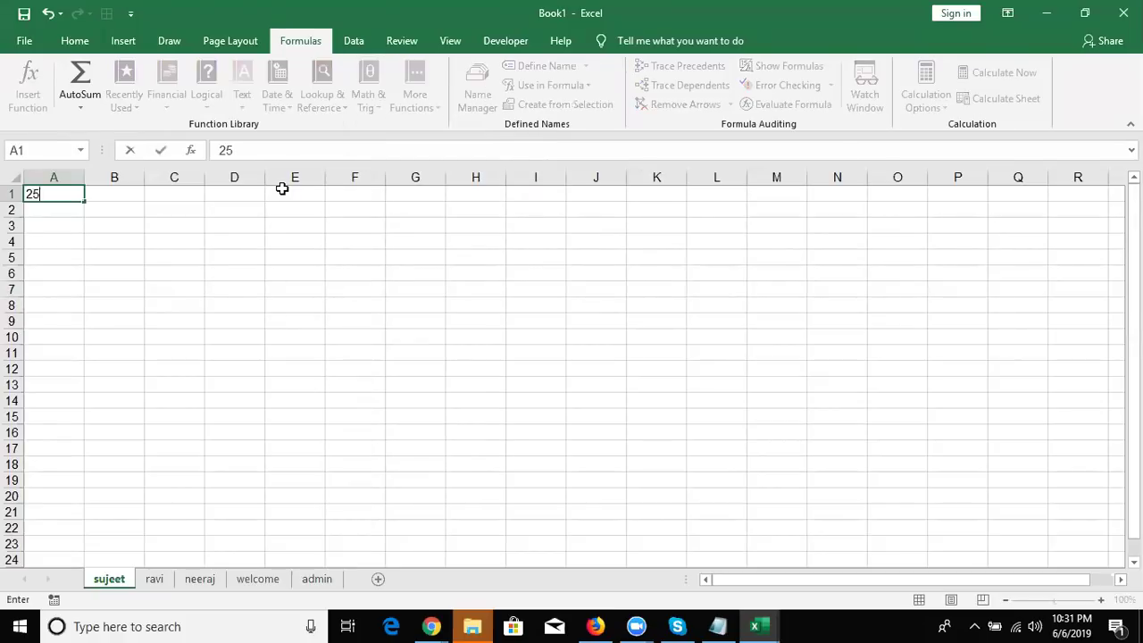
key(Return)
text(63)
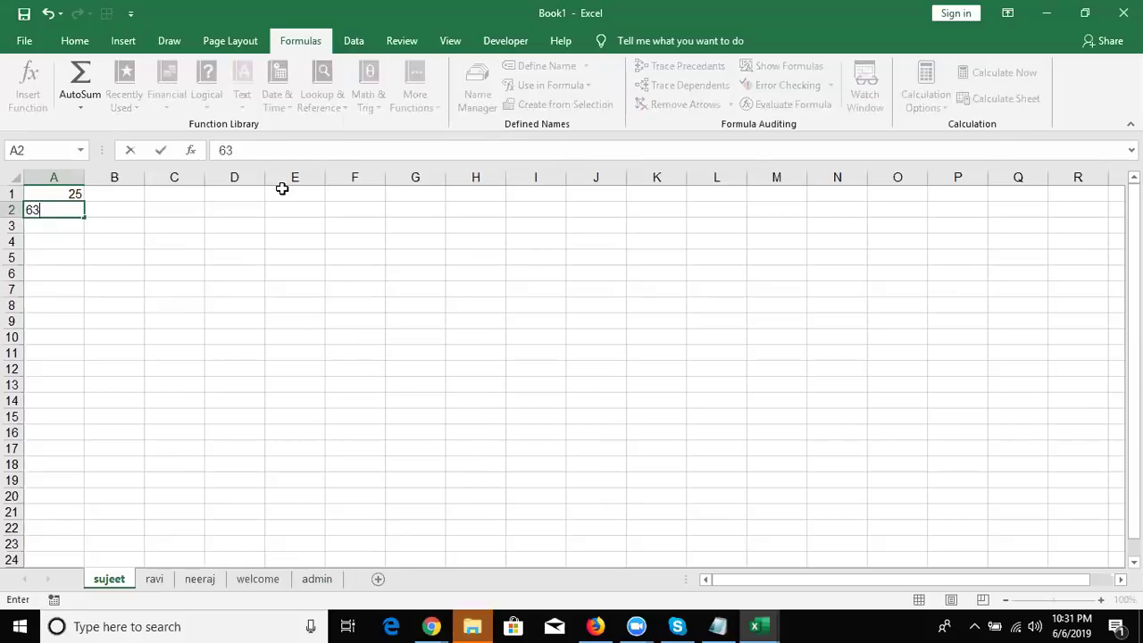
key(Return)
text(-565)
key(Return)
Enter 256, 23 and 56 into A4:A6
text(256)
key(Return)
text(23)
key(Return)
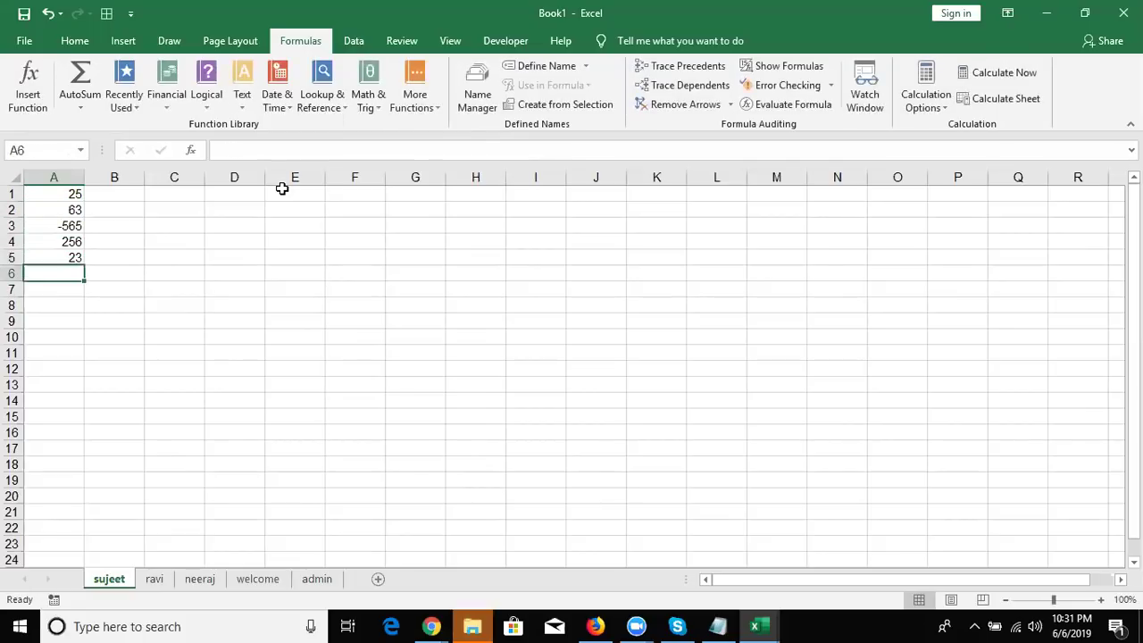
text(56)
key(Return)
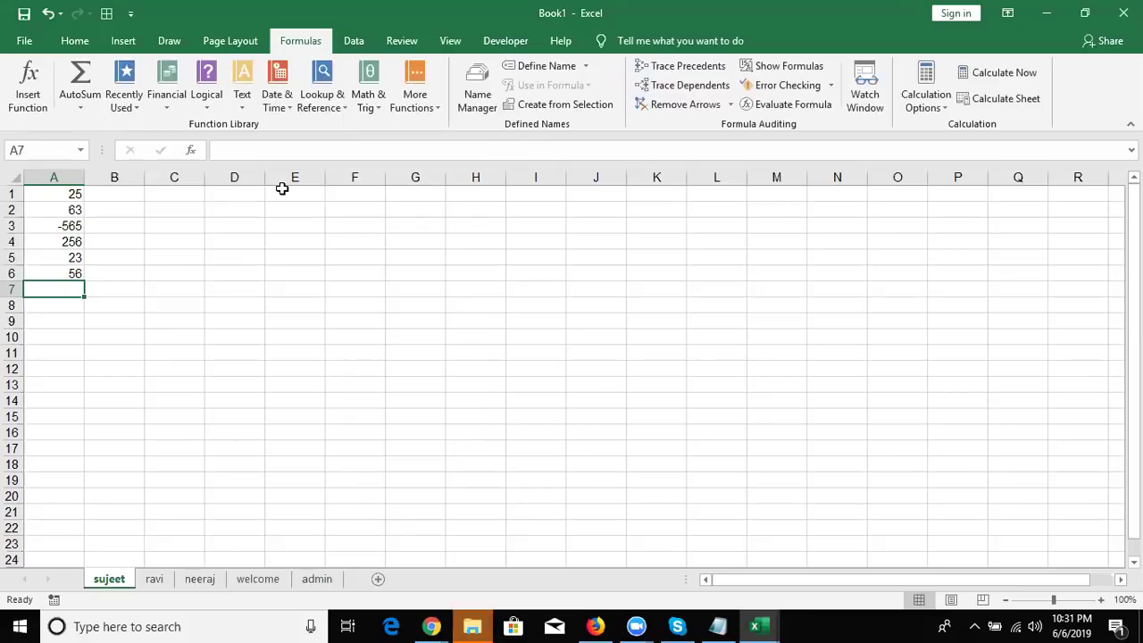
click(147, 196)
click(143, 197)
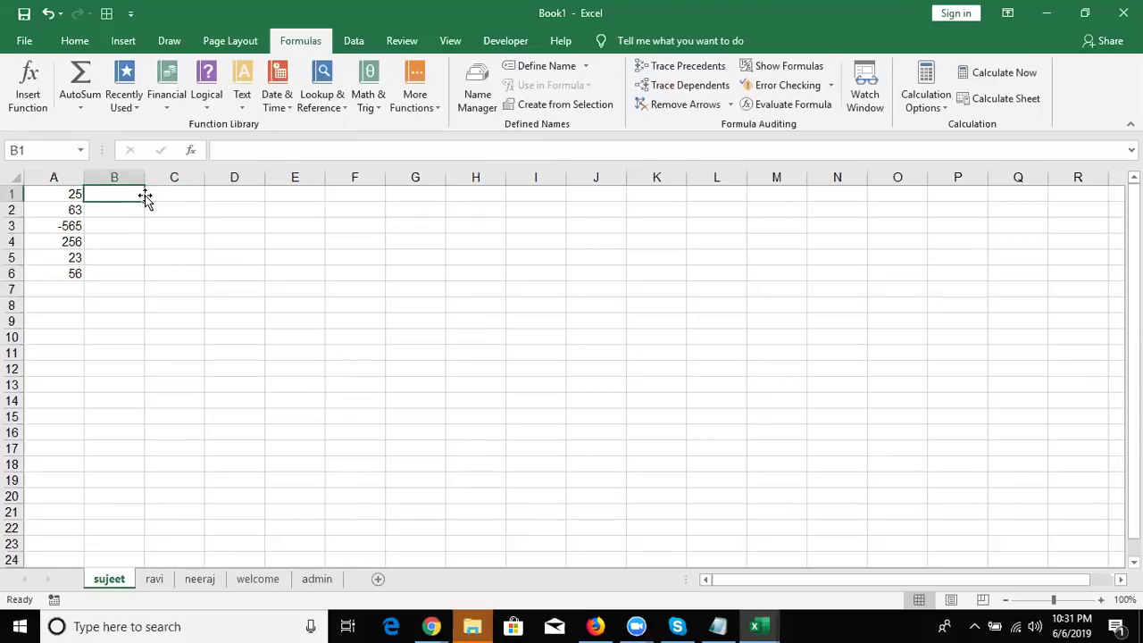
text(=ab)
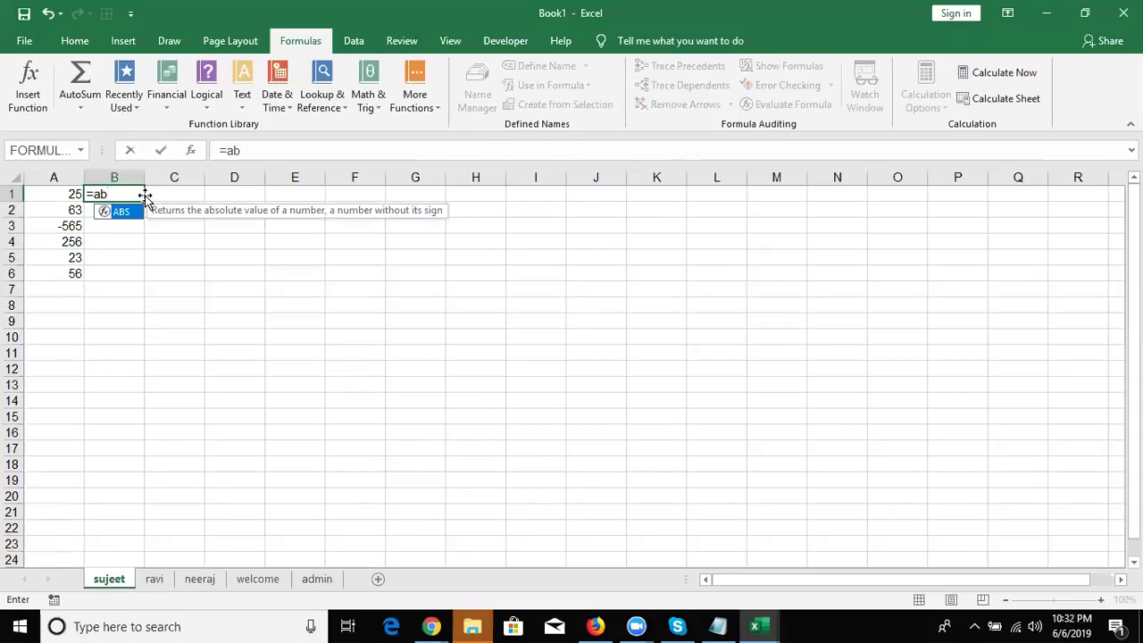
key(Tab)
key(Down)
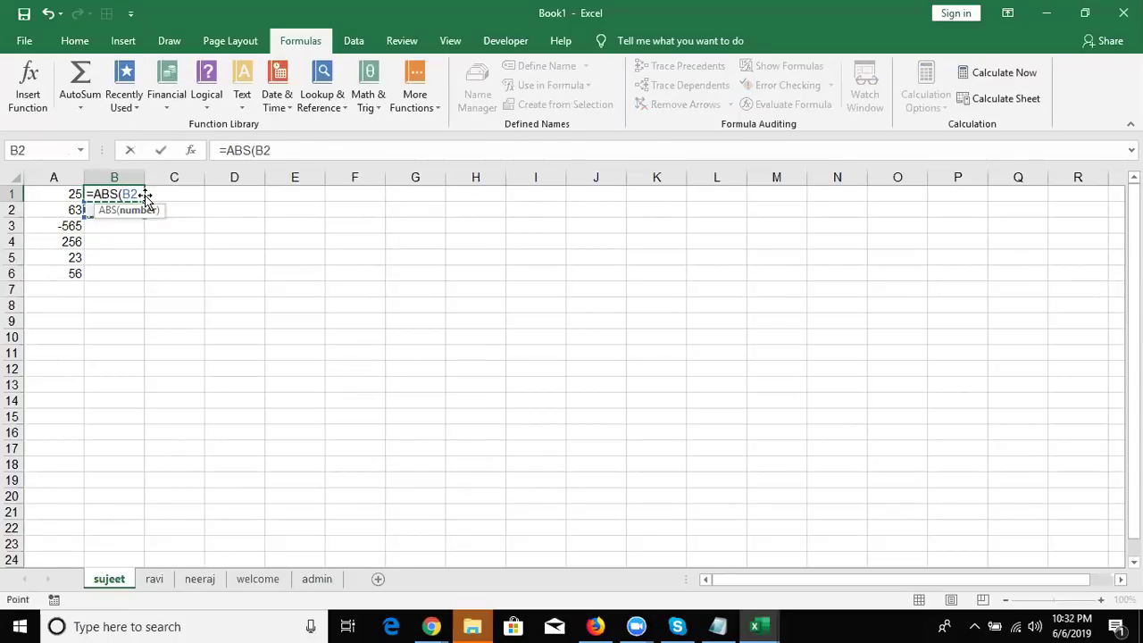
key(ctrl+Return)
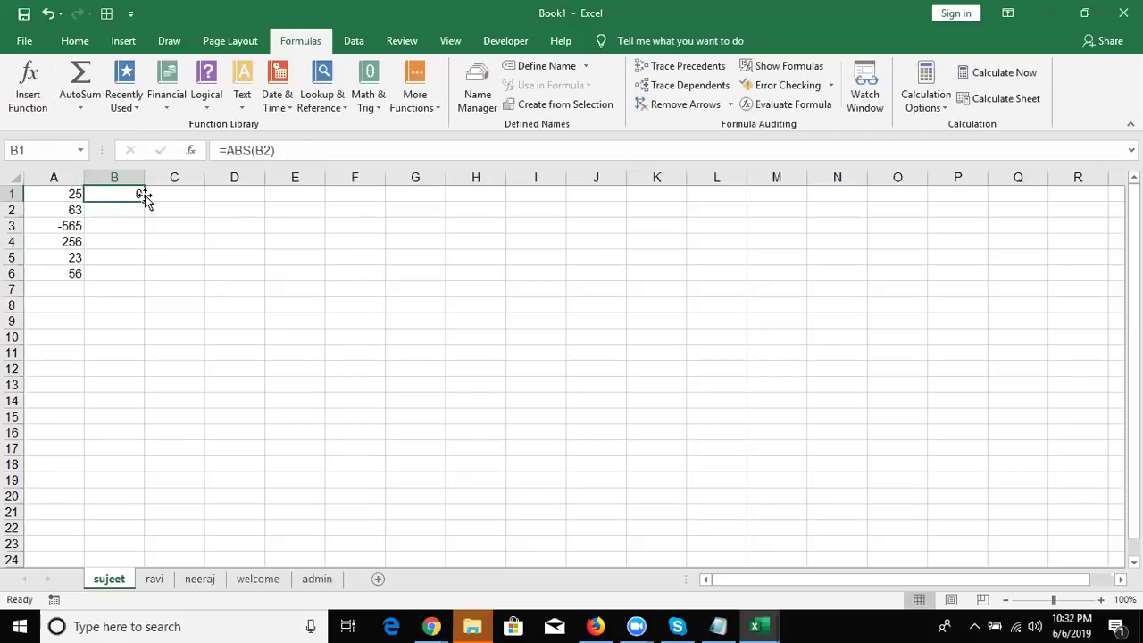
text(=abs)
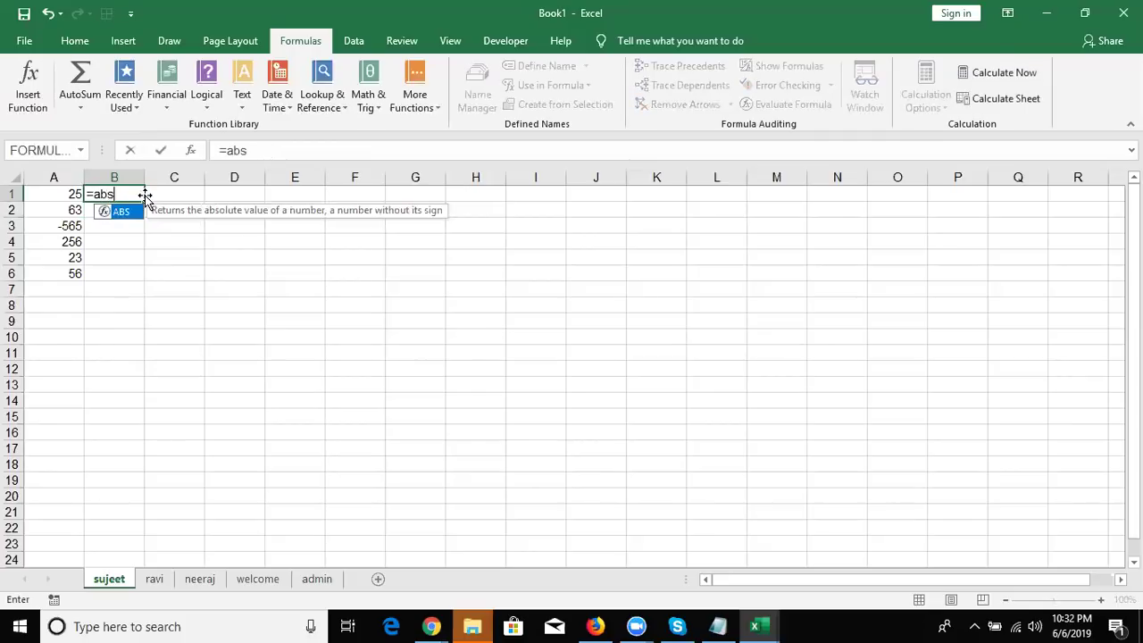
key(Tab)
click(71, 196)
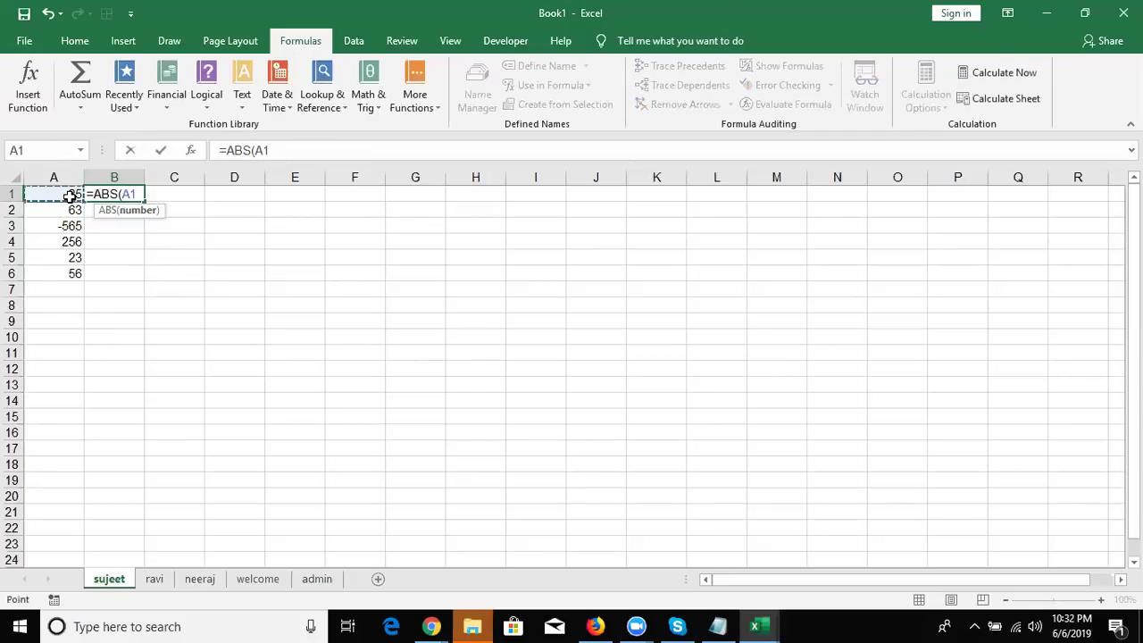
key(Return)
key(Up)
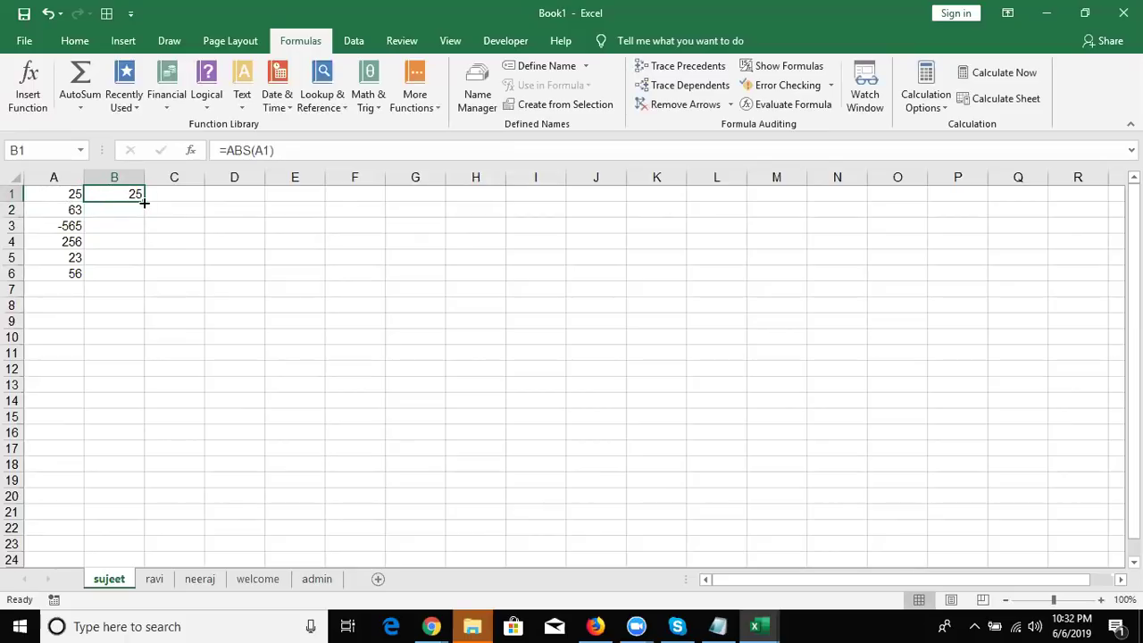
double_click(144, 202)
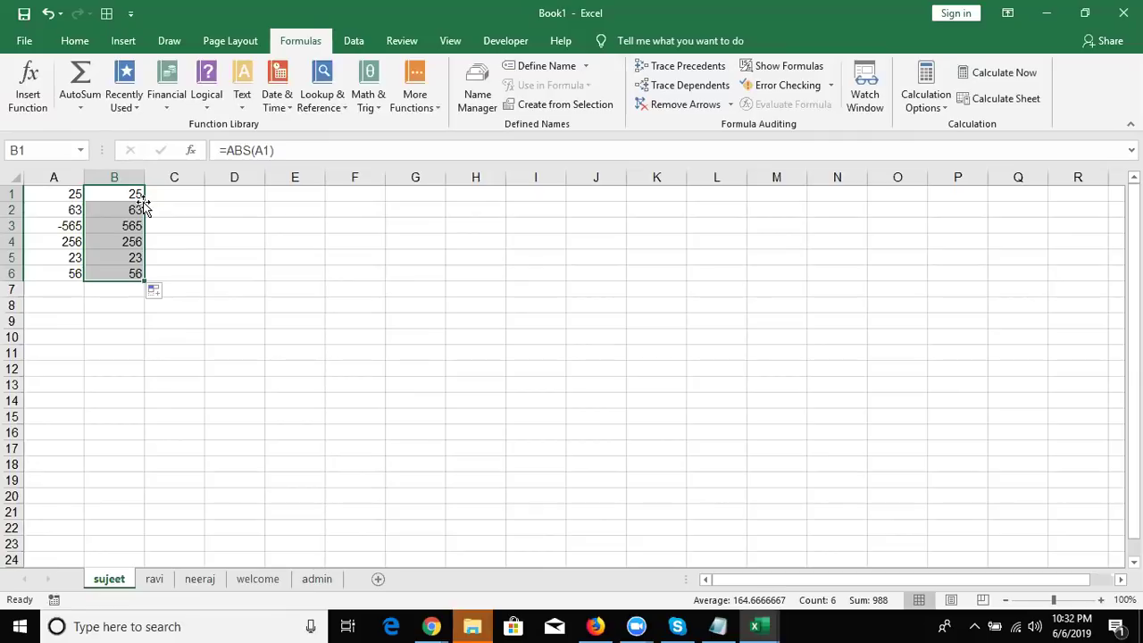
key(Delete)
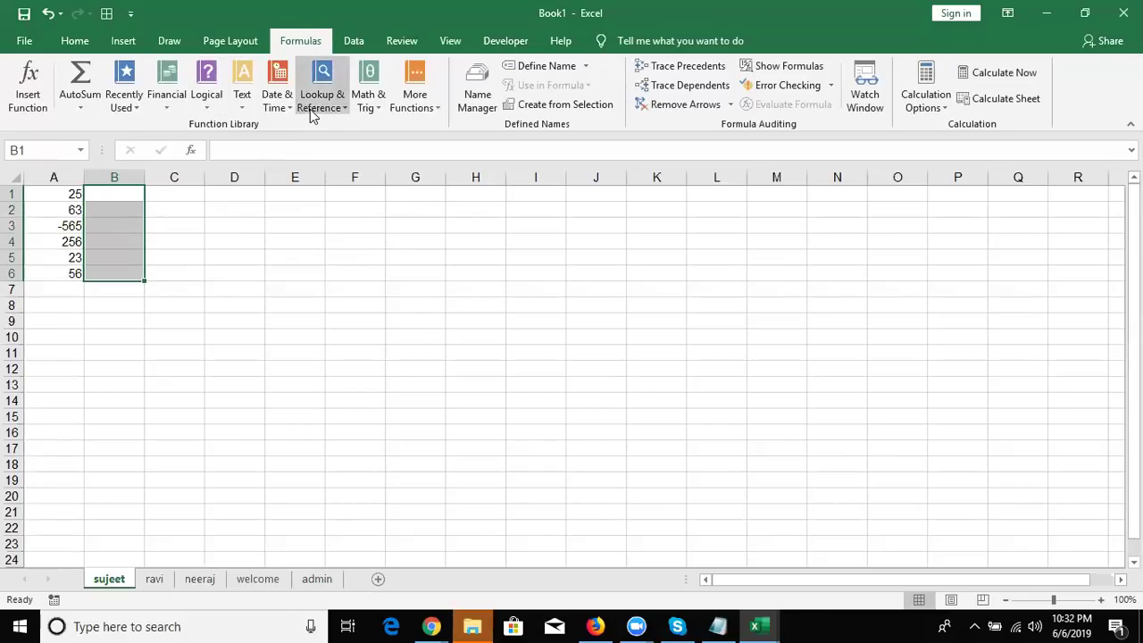
click(312, 114)
click(371, 101)
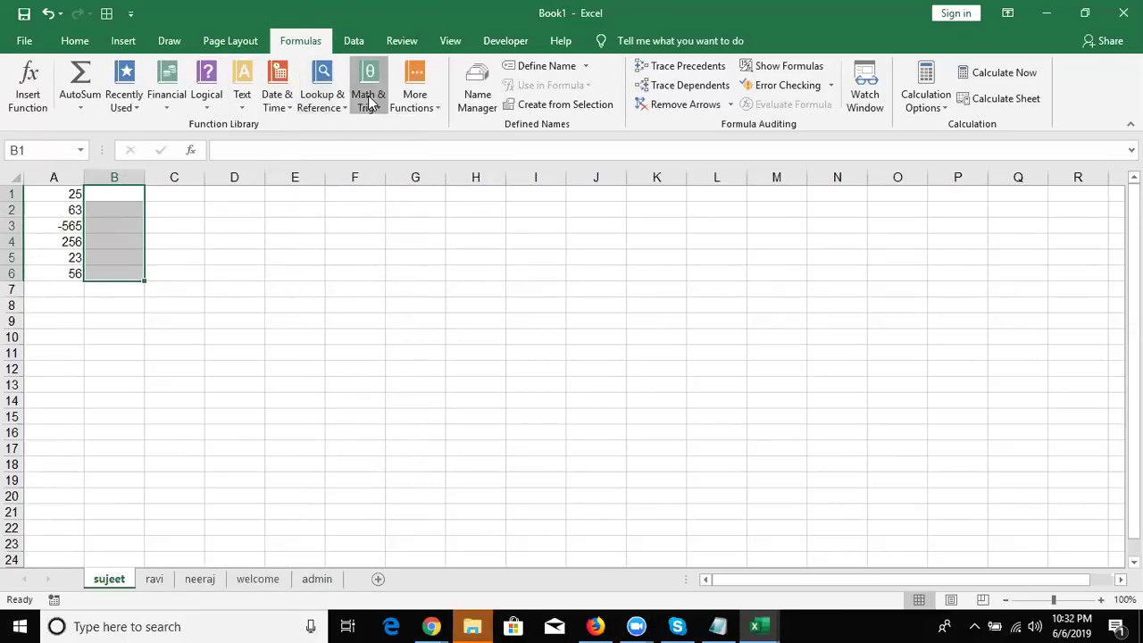
click(369, 98)
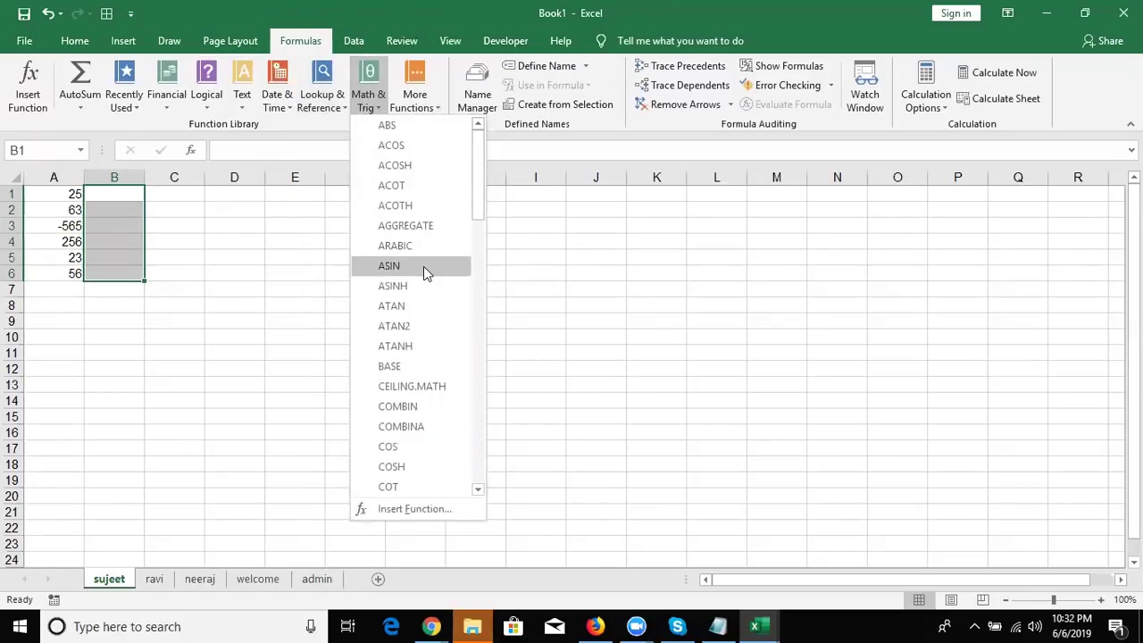
click(243, 357)
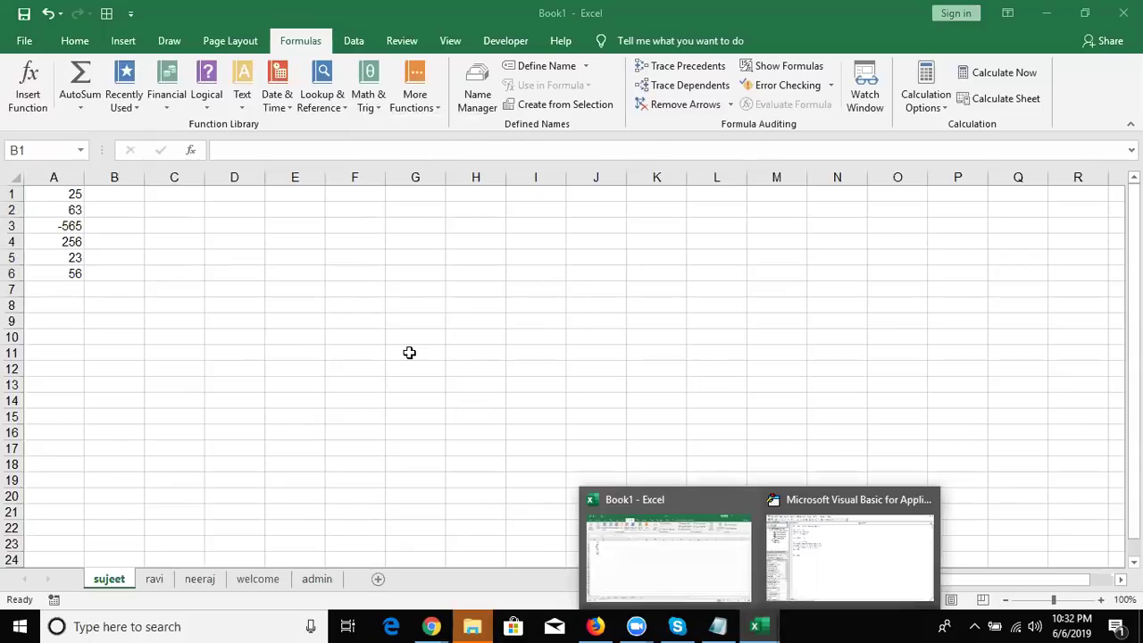
Open the recent Data workbook of employee records
click(23, 41)
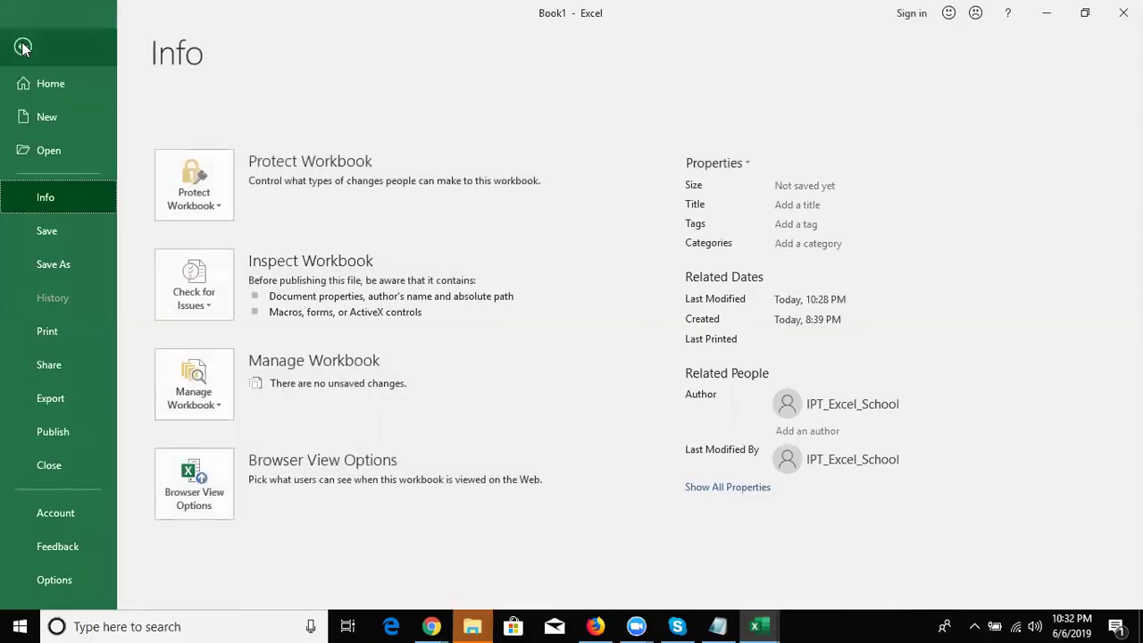
click(42, 148)
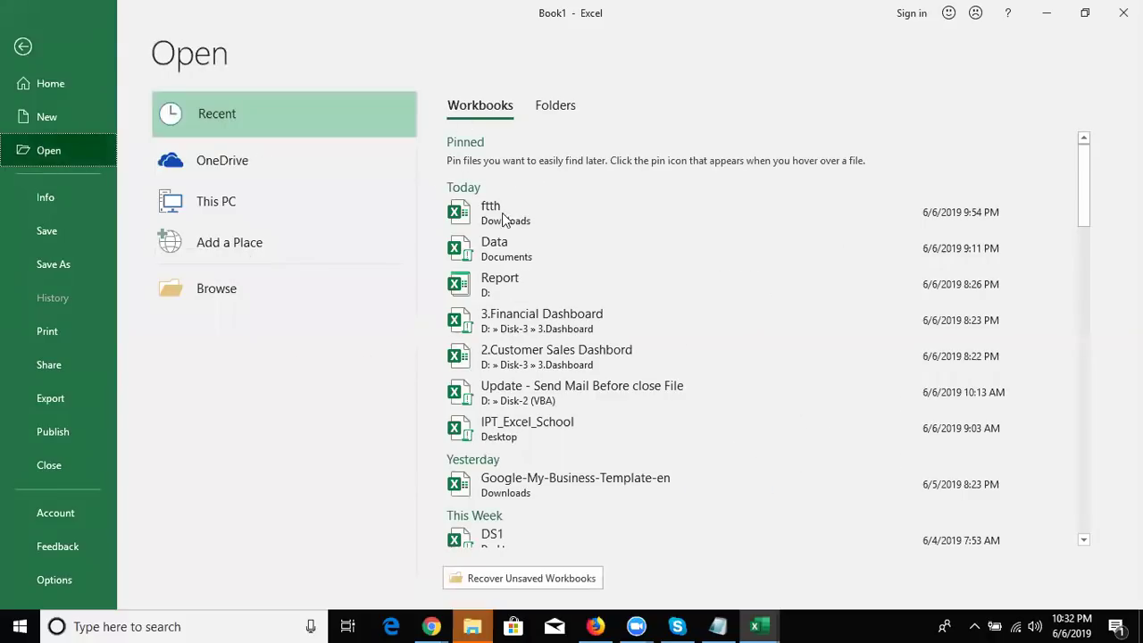
click(510, 244)
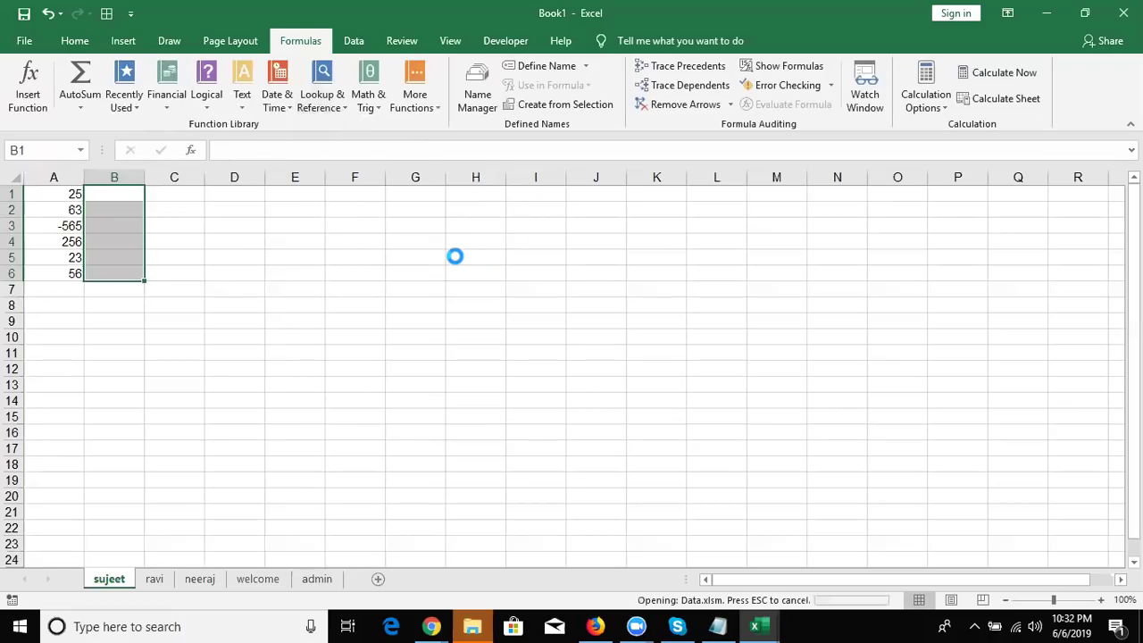
Begin and cancel a =te formula in K9, then bring up the Windows Start menu
click(719, 327)
text(=te)
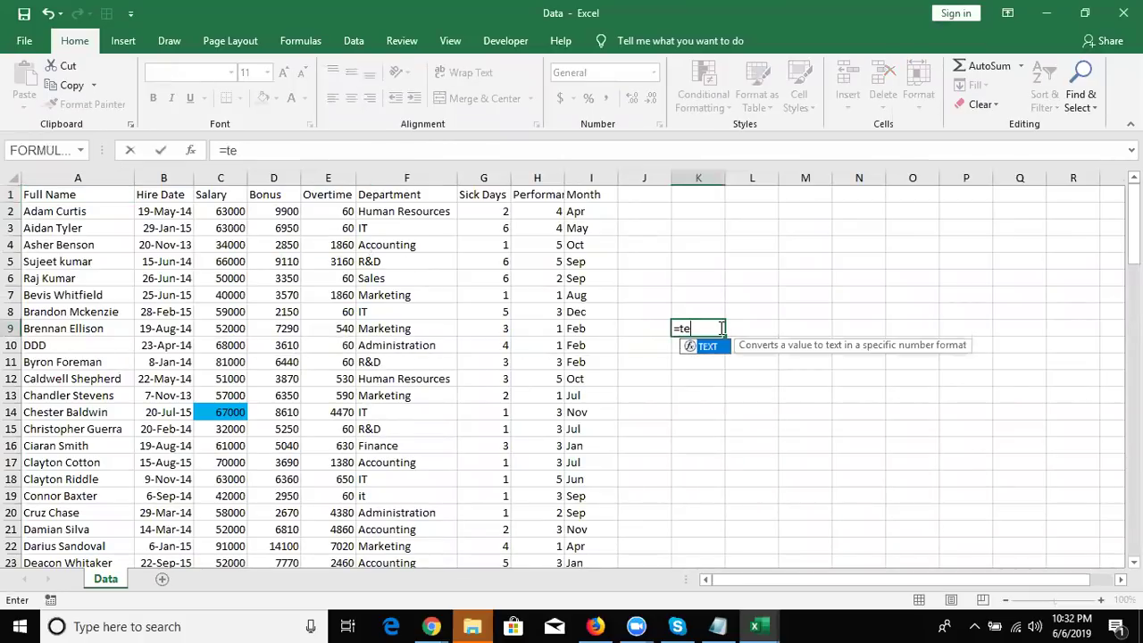
key(Escape)
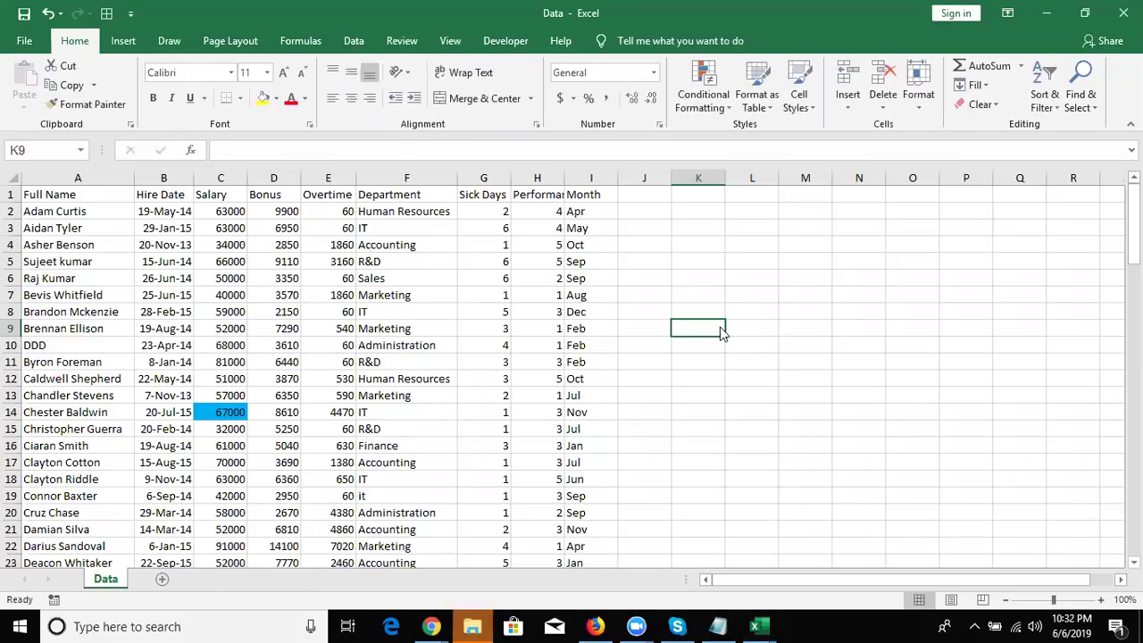
key(super)
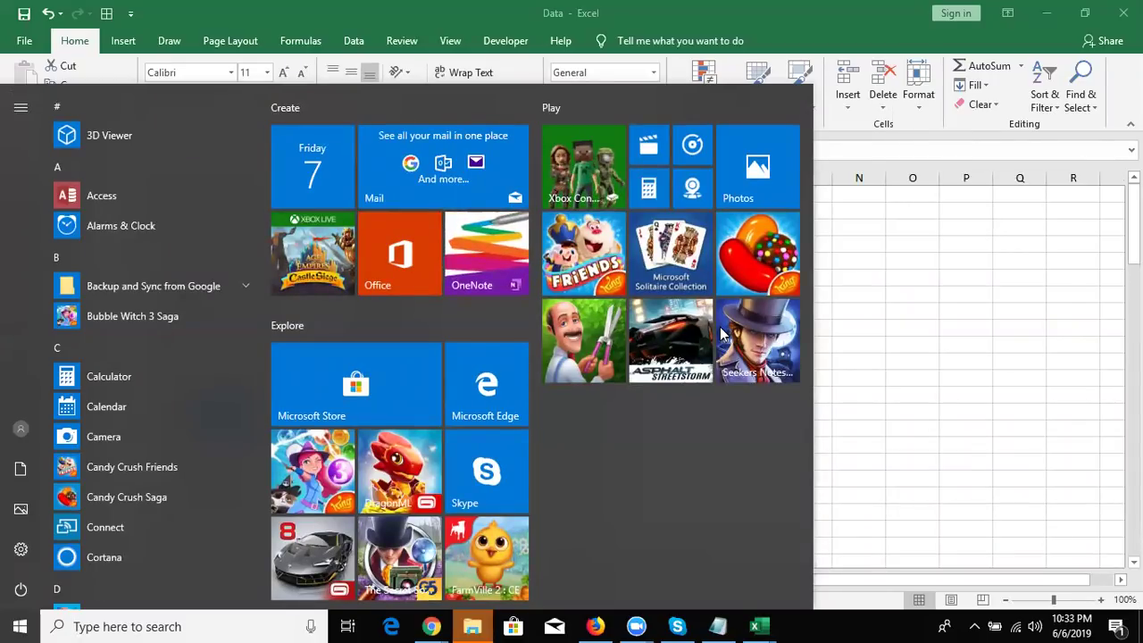
Open the Log KMSpico activation log from Start search and page through it until it closes
text(km)
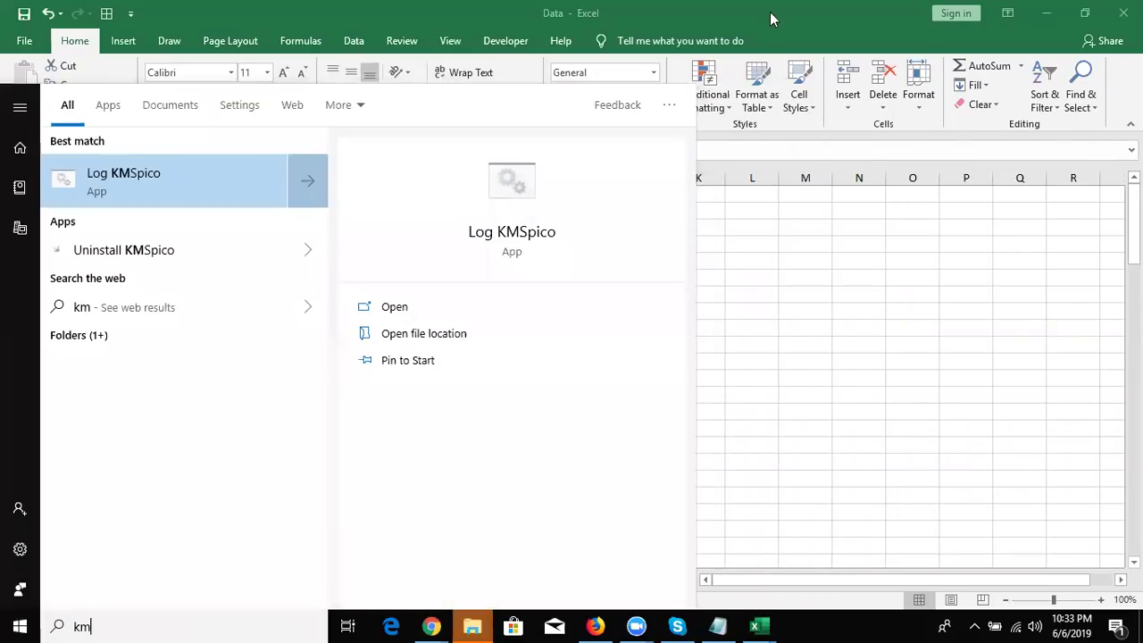
click(214, 187)
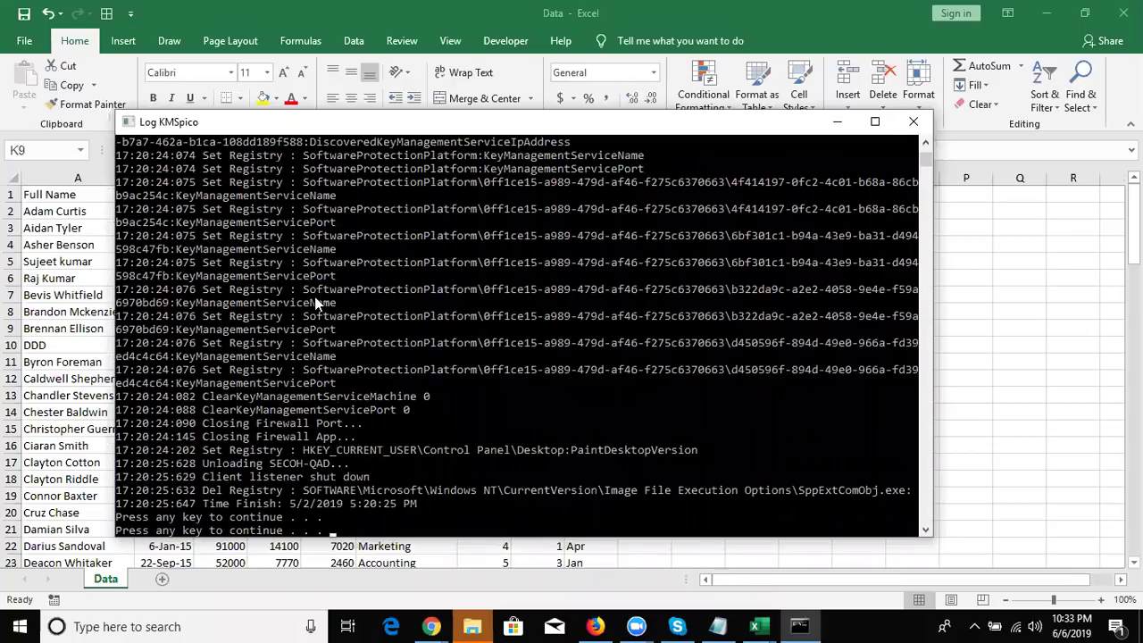
key(Return)
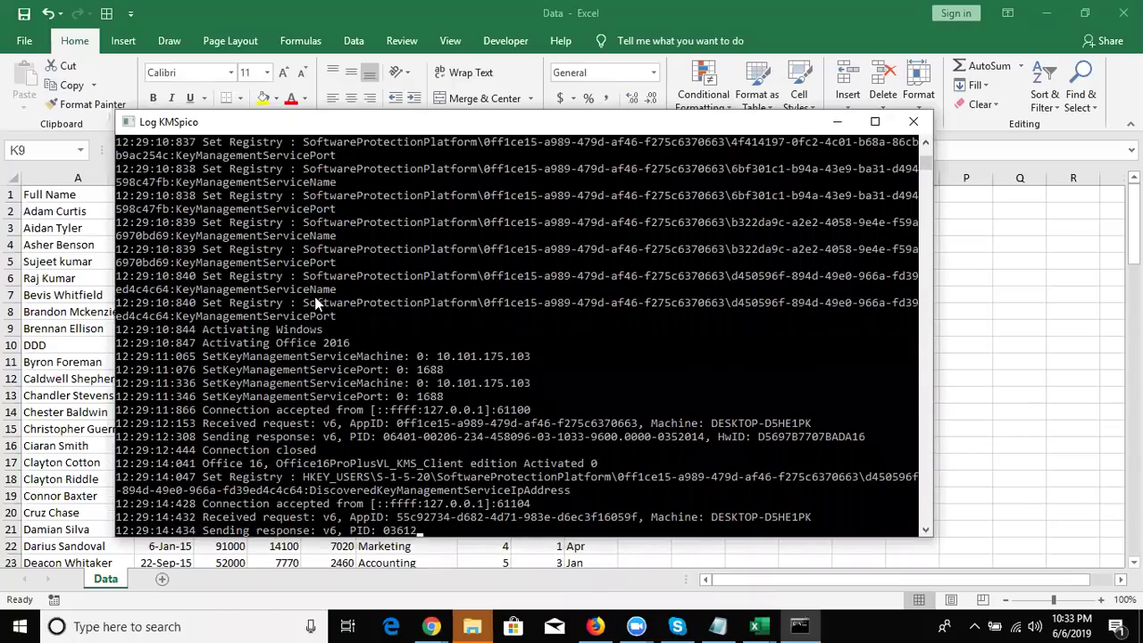
key(Return)
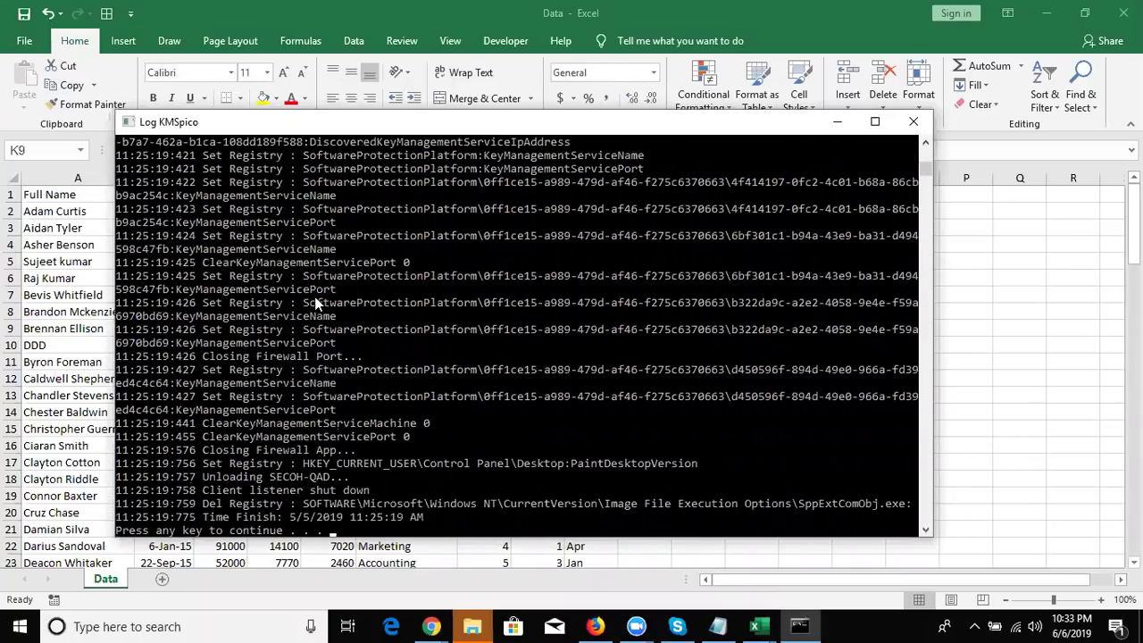
key(Return)
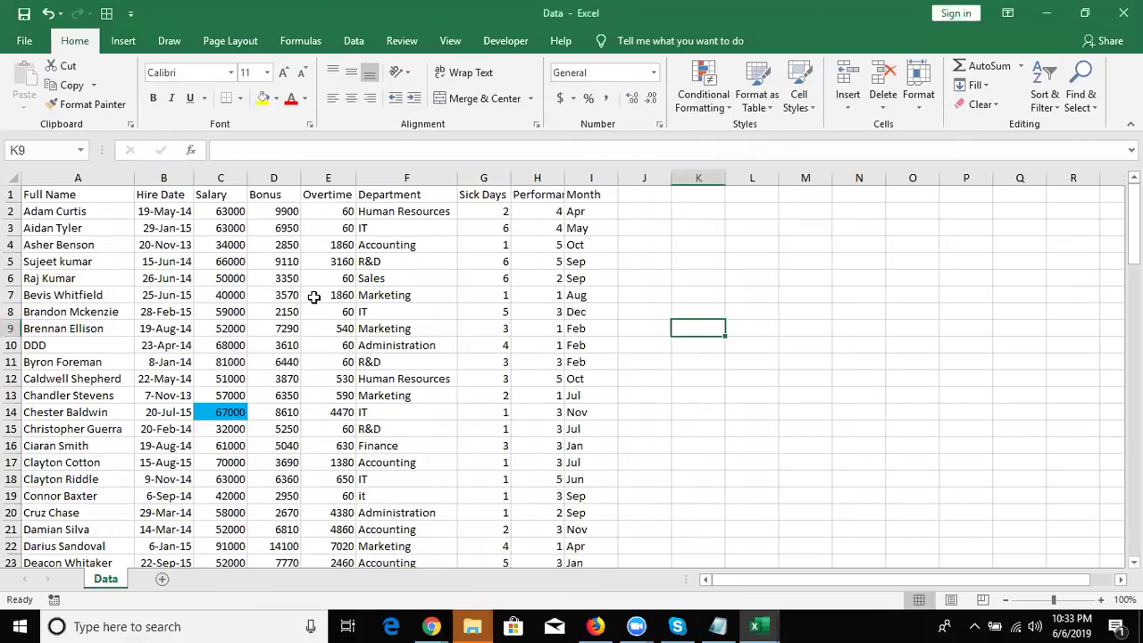
Put a 'Total' label in B102 below the employee data
click(635, 223)
click(656, 195)
key(Down)
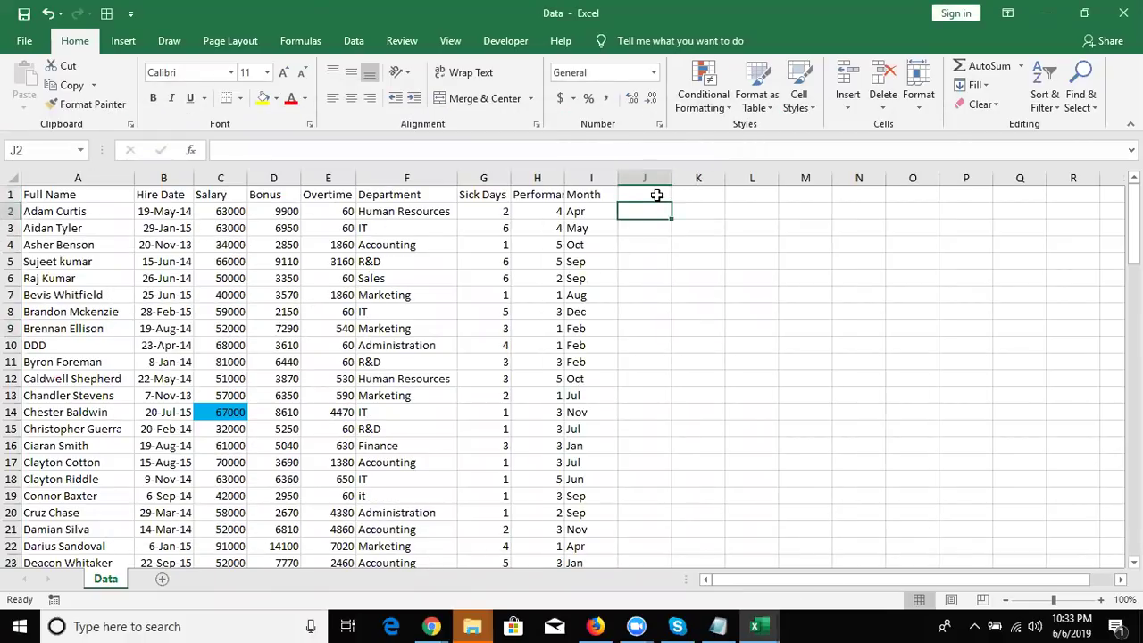
key(Left)
key(Left)
key(Left)
key(Left)
key(Left)
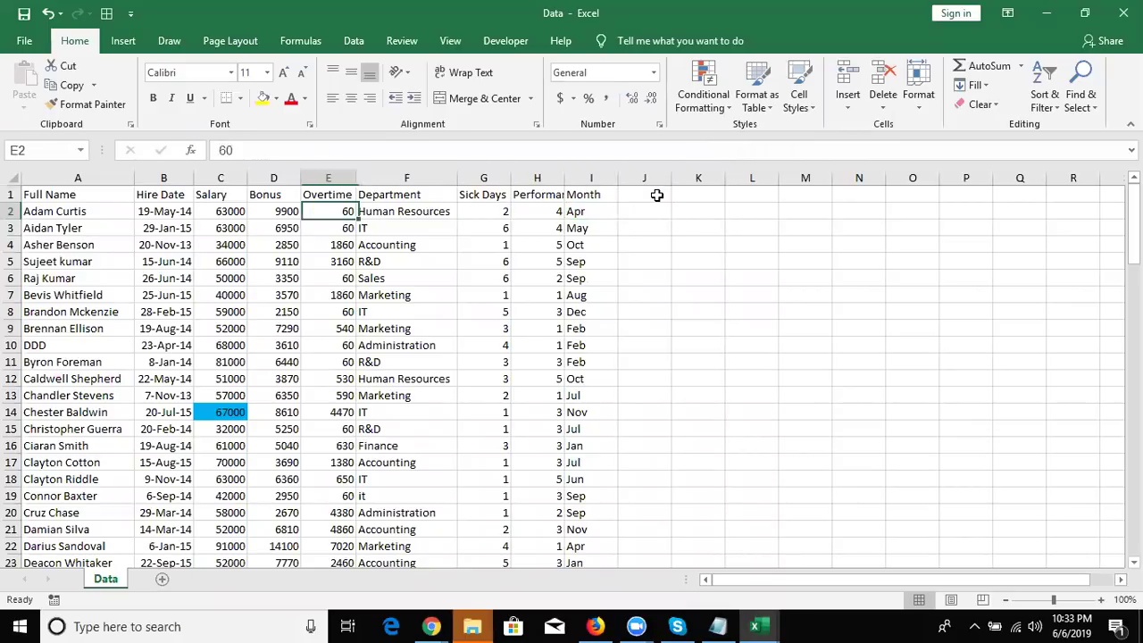
key(Left)
key(ctrl+Down)
key(Down)
key(Down)
key(Up)
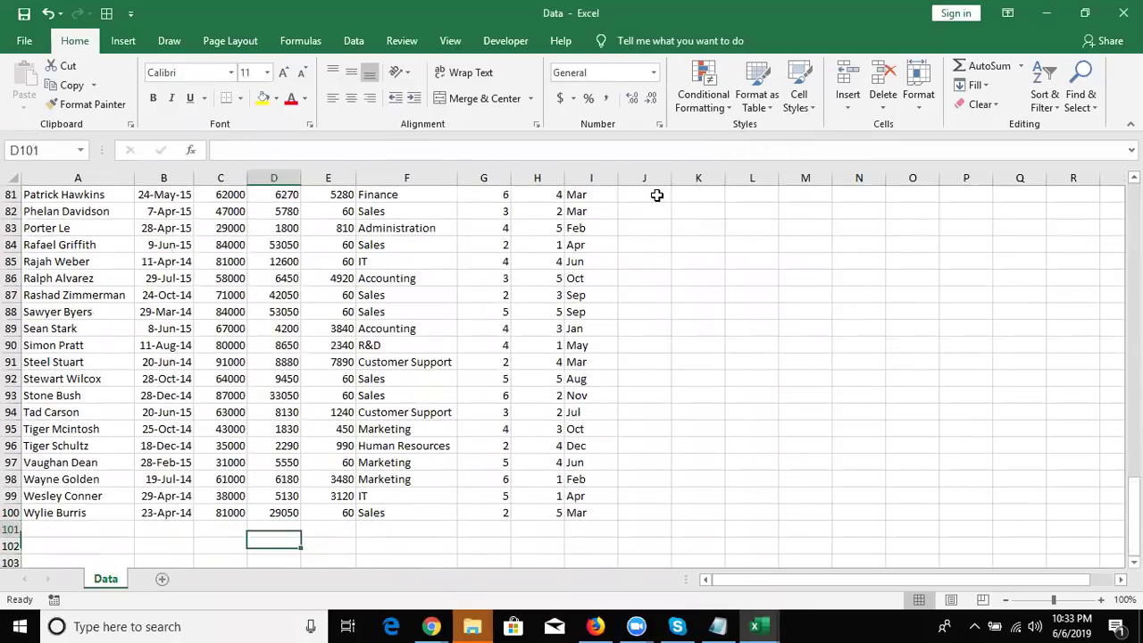
key(Down)
key(Left)
key(Up)
key(Down)
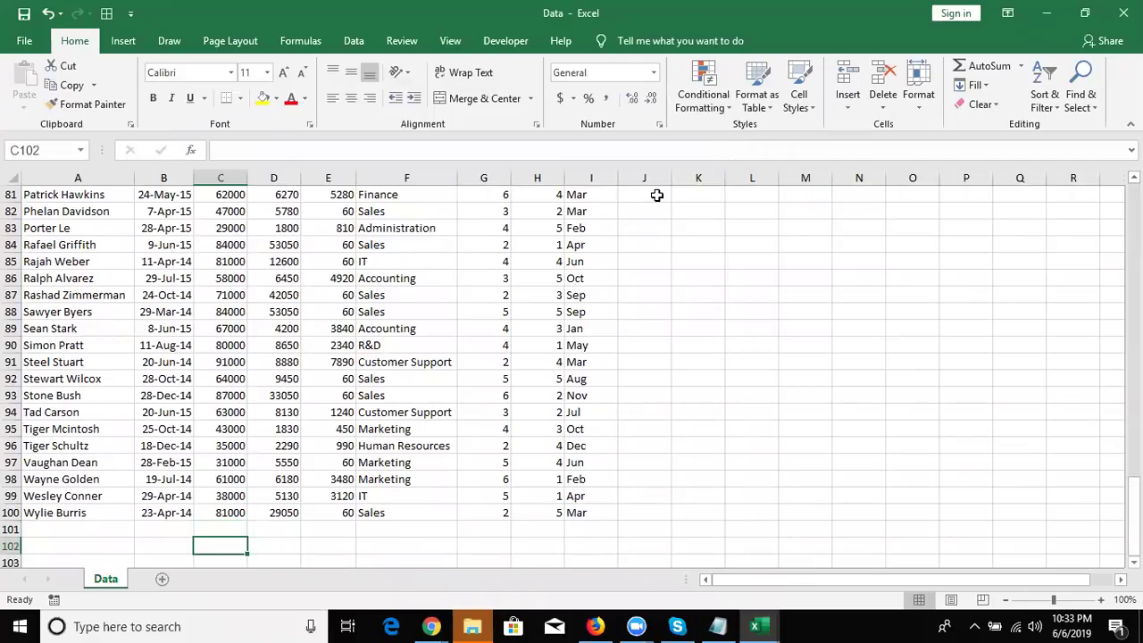
key(Down)
key(Up)
key(Left)
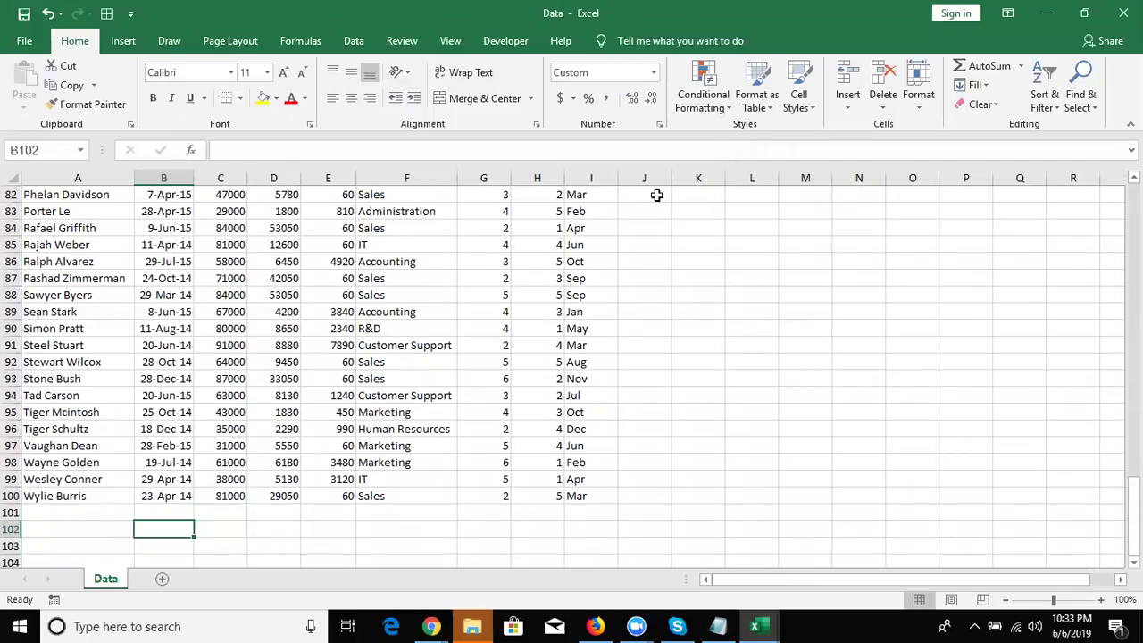
text(Total)
key(Tab)
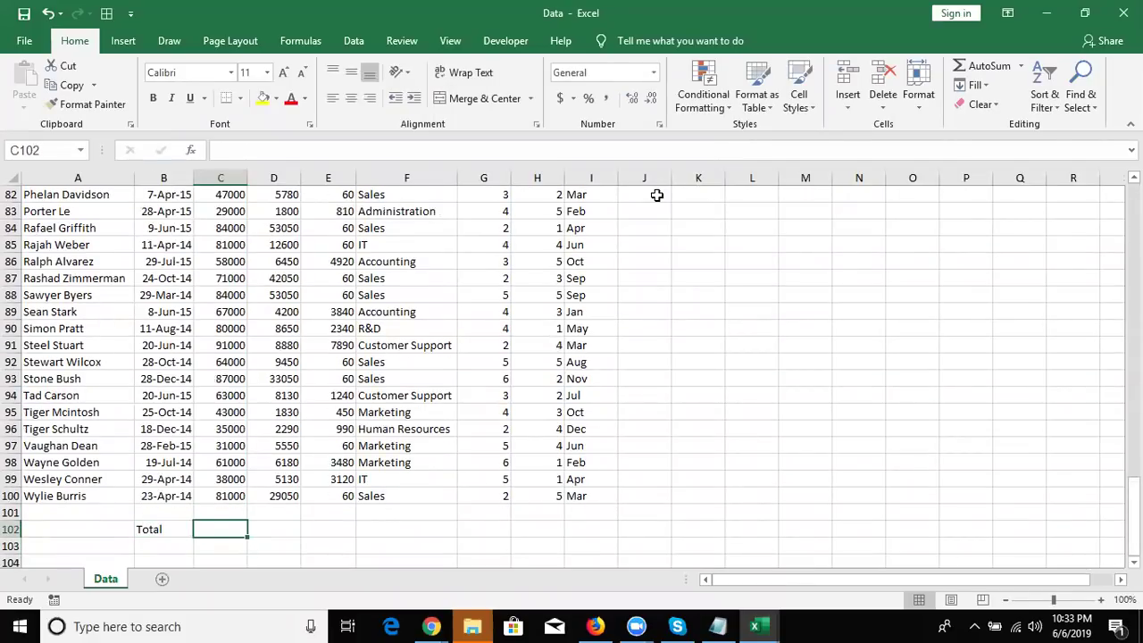
Start a SUM formula in C102 over the salaries C2:C100
text(=sum)
key(Tab)
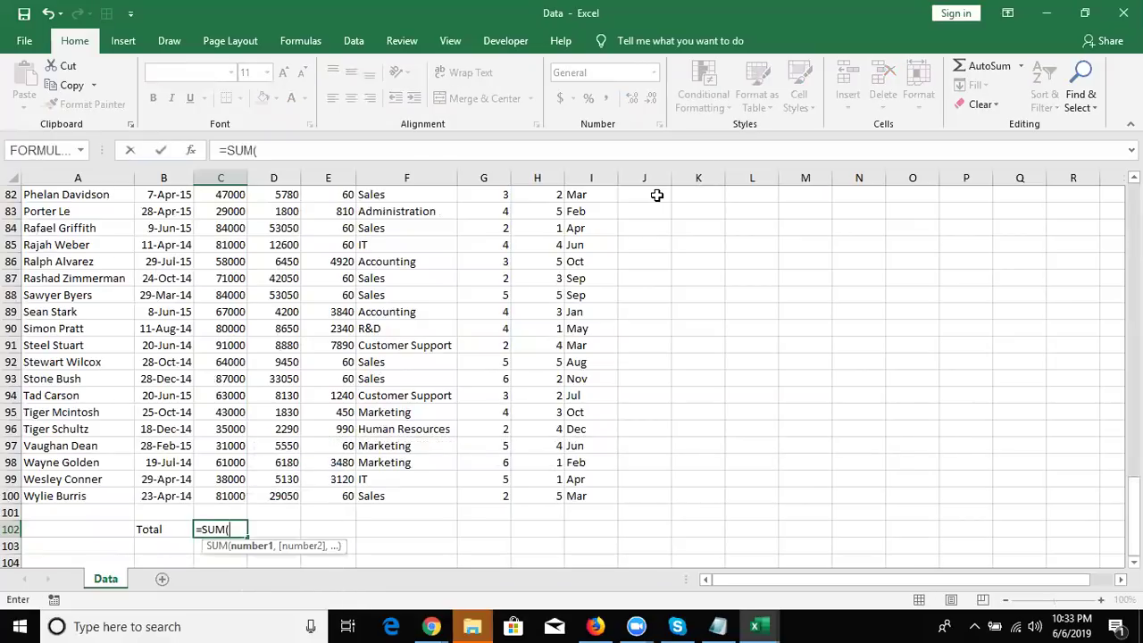
key(Up)
key(ctrl+shift+Up)
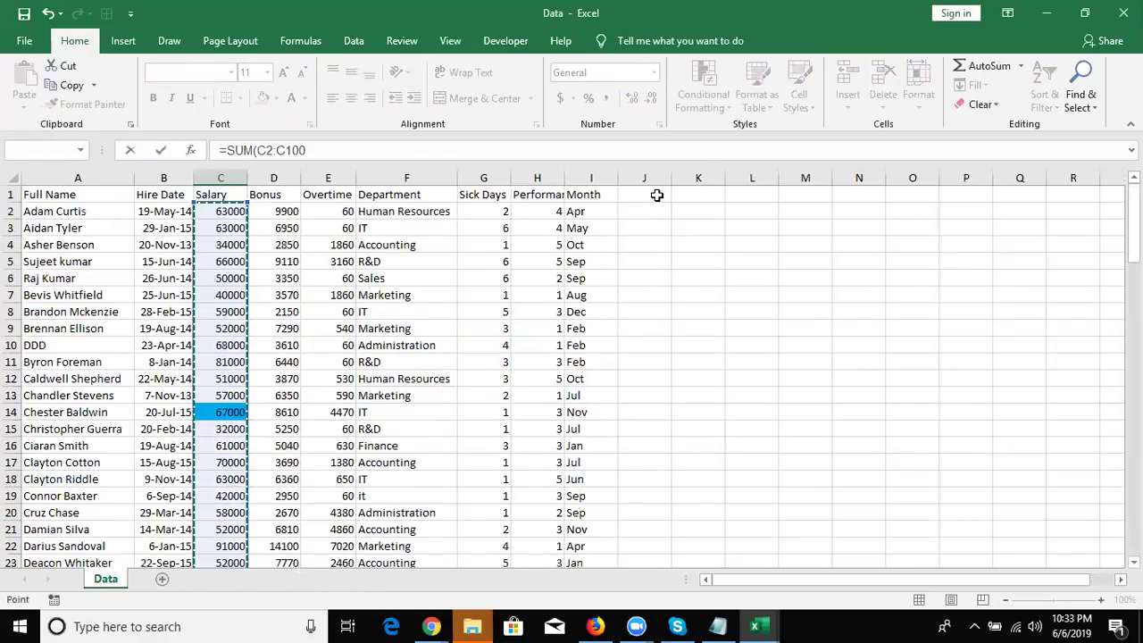
Confirm the 6259000 salary total and turn on header filters
key(Return)
key(Up)
key(Up)
key(Up)
key(ctrl+Up)
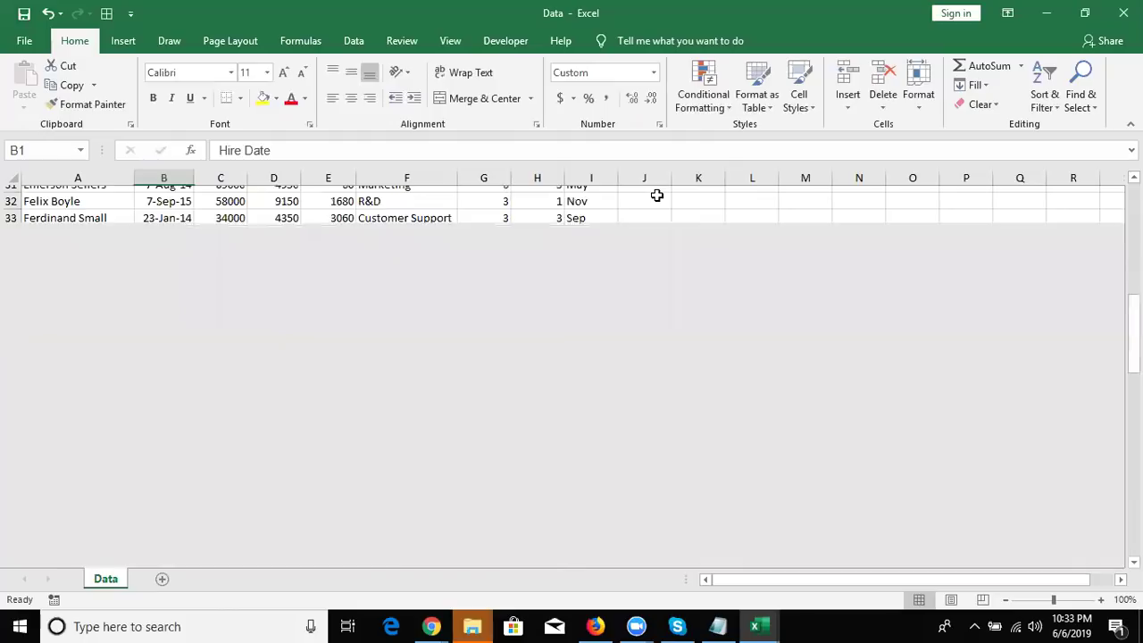
key(ctrl+shift+l)
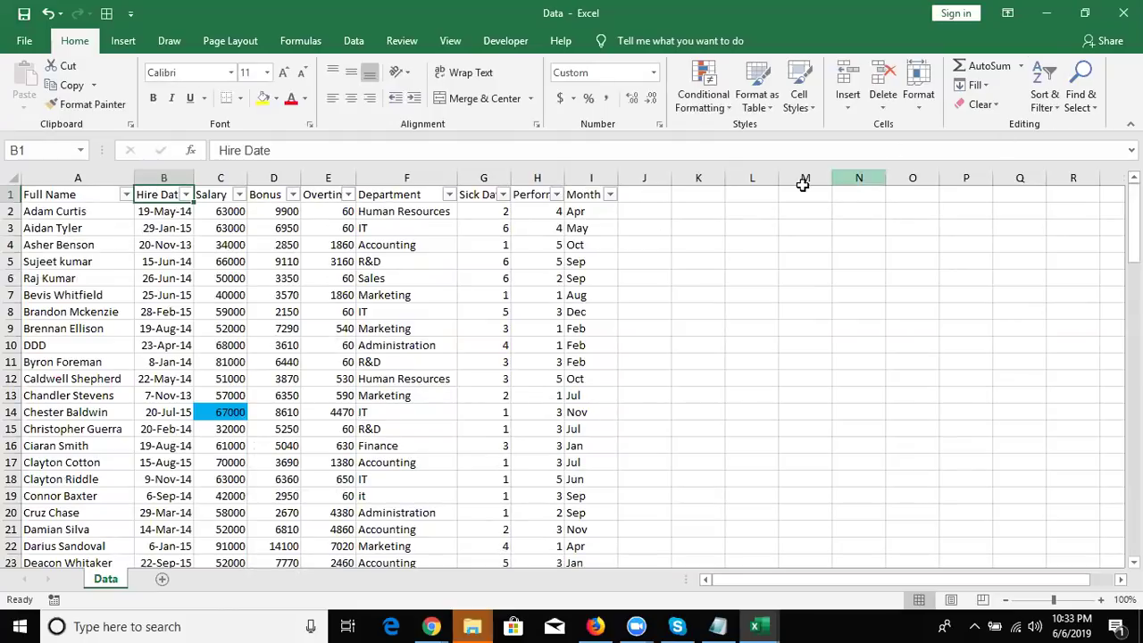
Filter Month to Apr, compare the unchanged total with visible salaries, then remove the filter
click(610, 195)
click(451, 357)
click(451, 372)
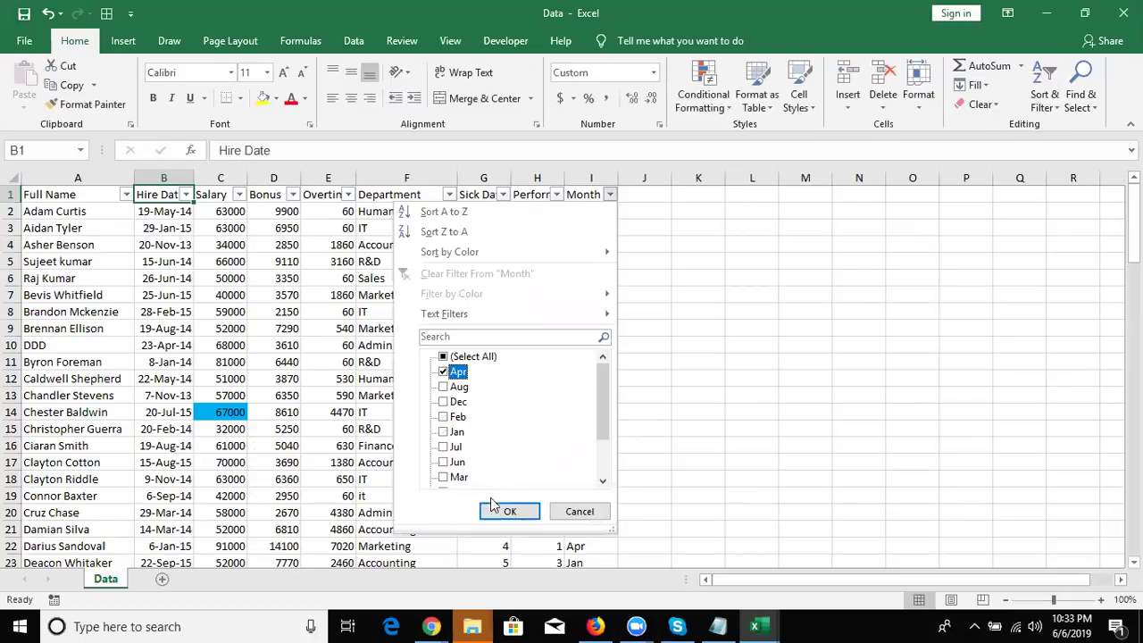
click(496, 511)
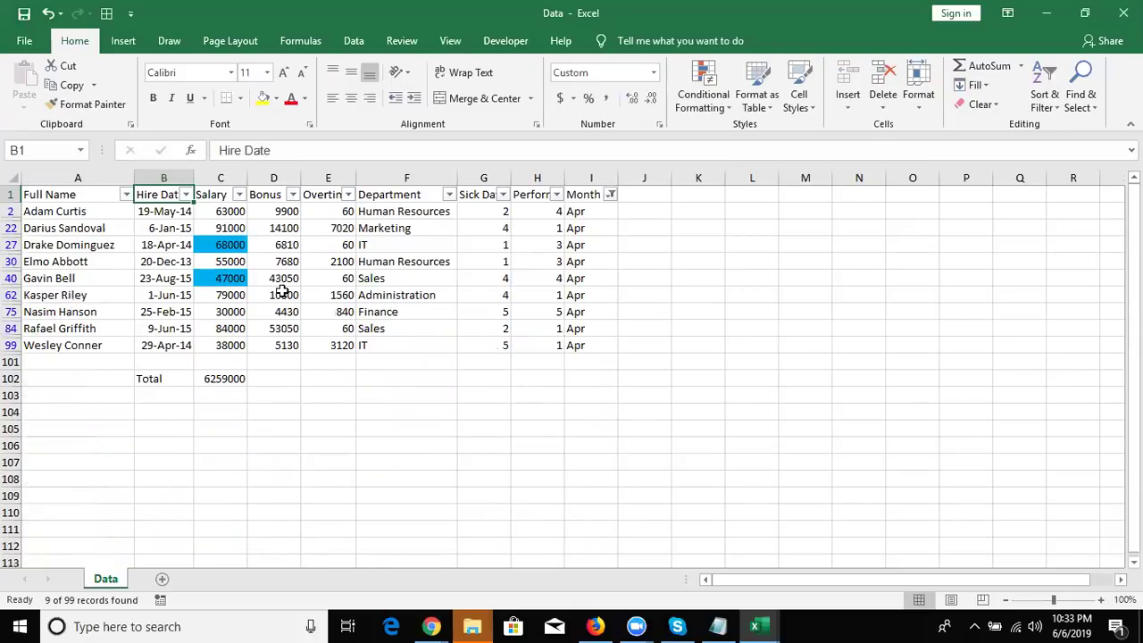
click(211, 375)
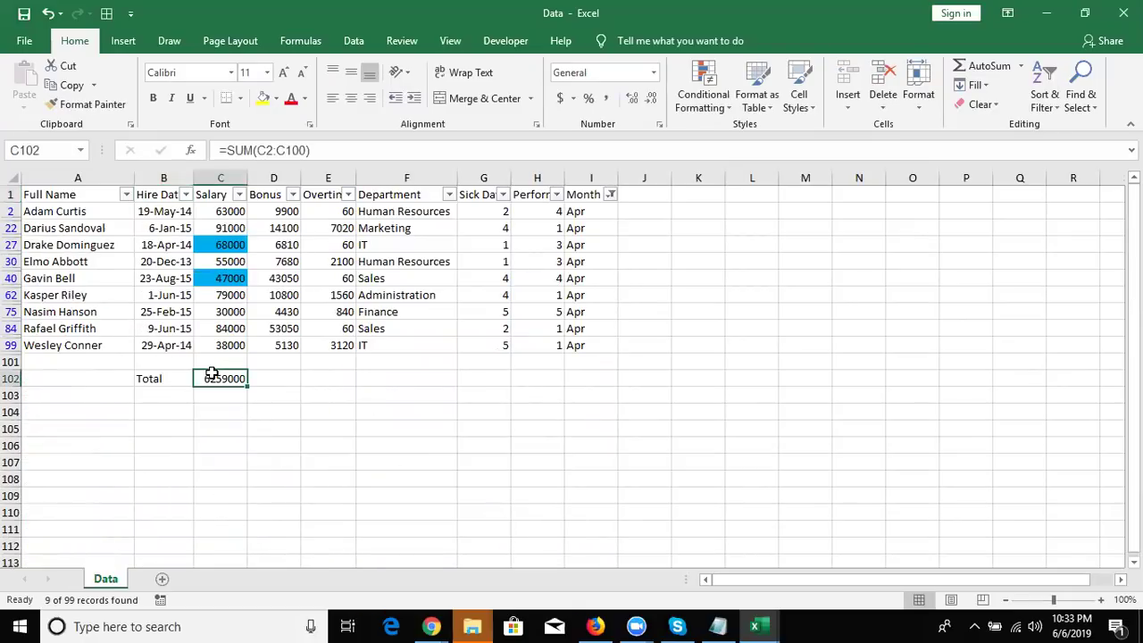
drag(227, 348, 217, 210)
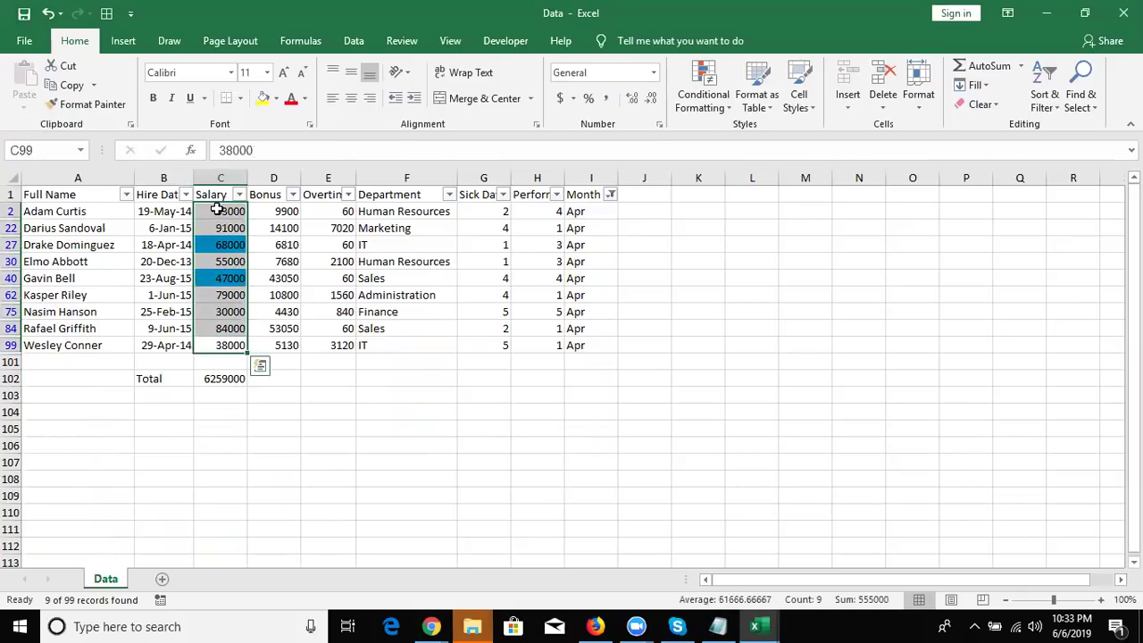
click(218, 262)
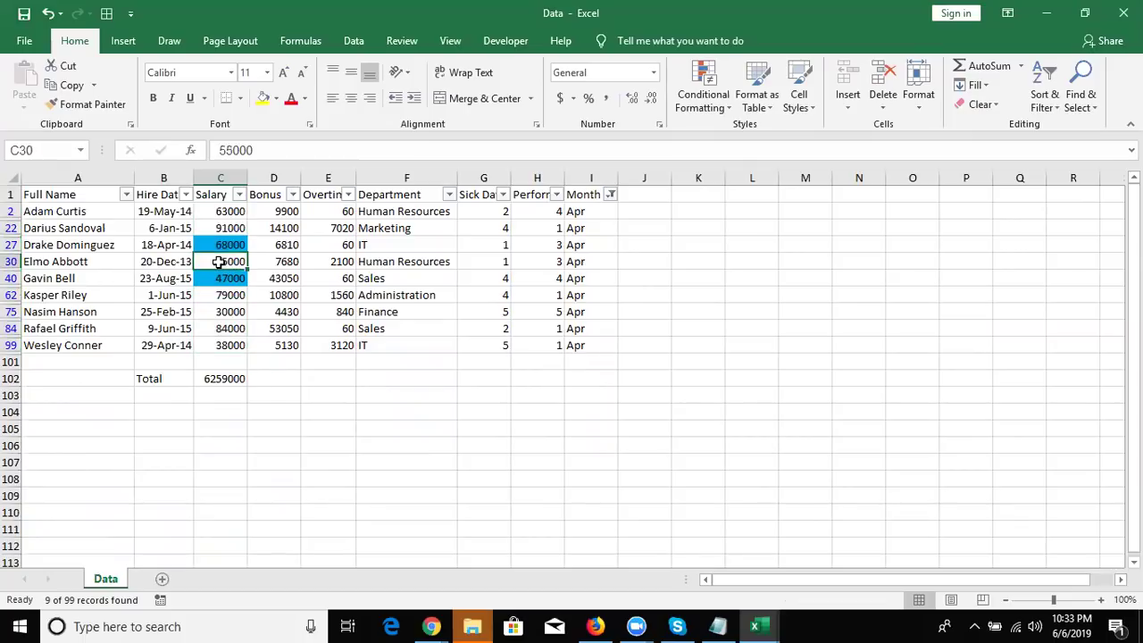
key(ctrl+shift+l)
Rewrite C102 as =SUBTOTAL(9,C2:C100) using the 9 - SUM calculation
key(ctrl+Down)
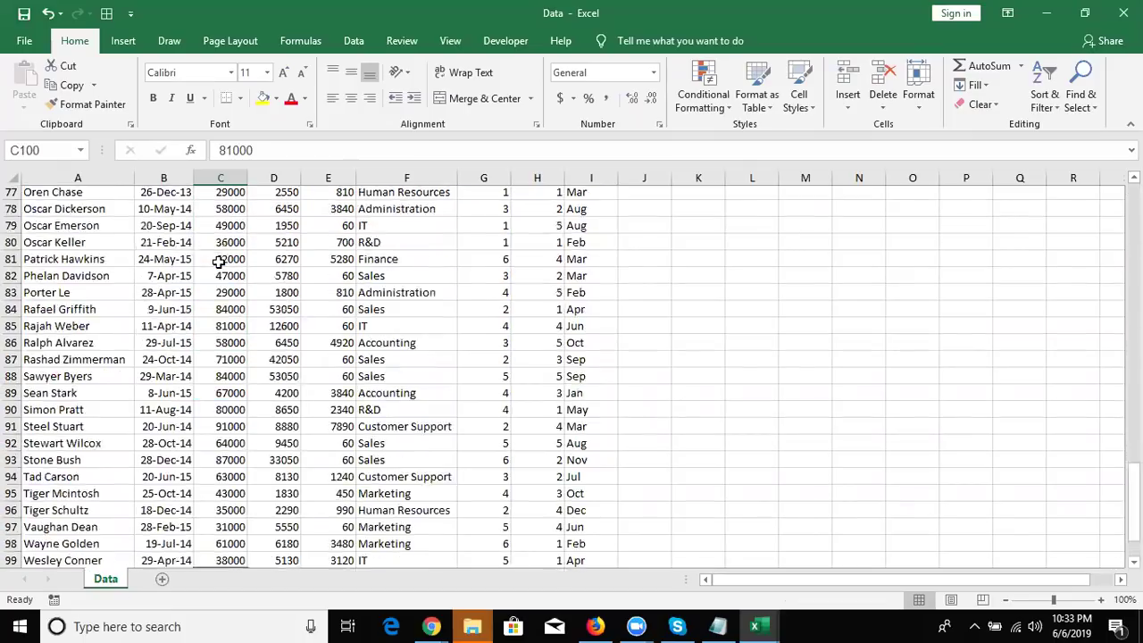
key(Down)
key(Down)
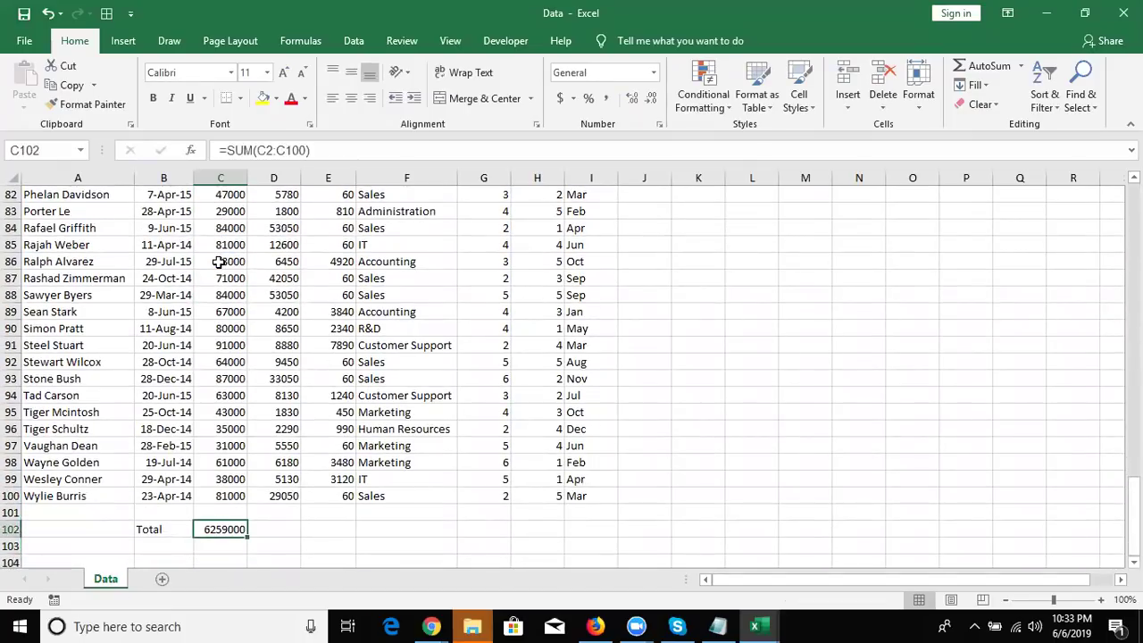
text(=sub)
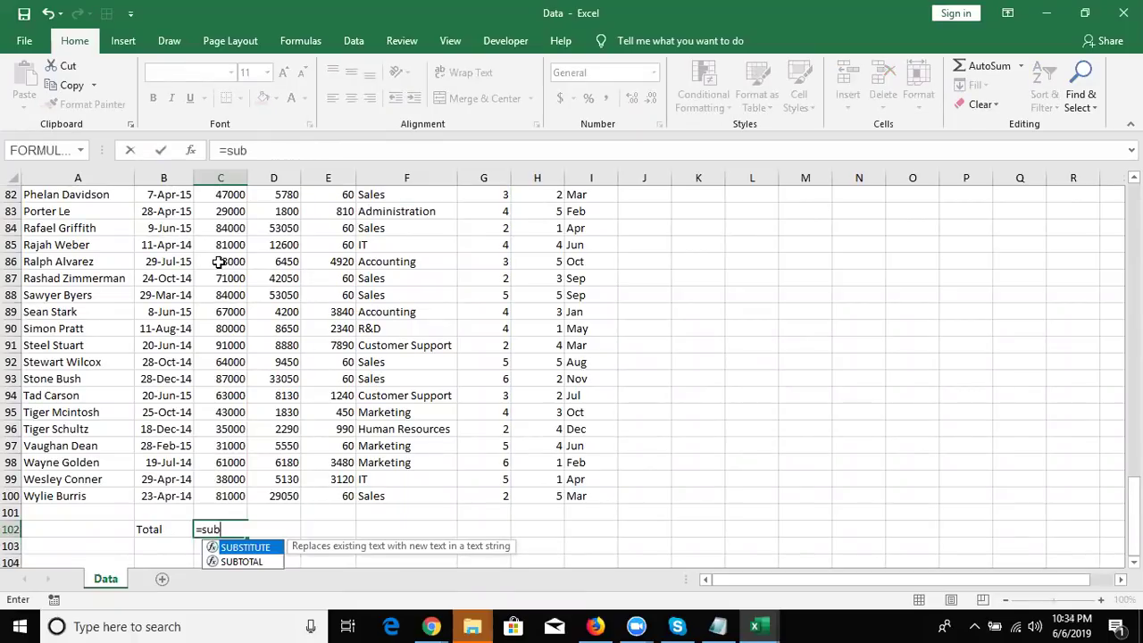
key(Down)
key(Tab)
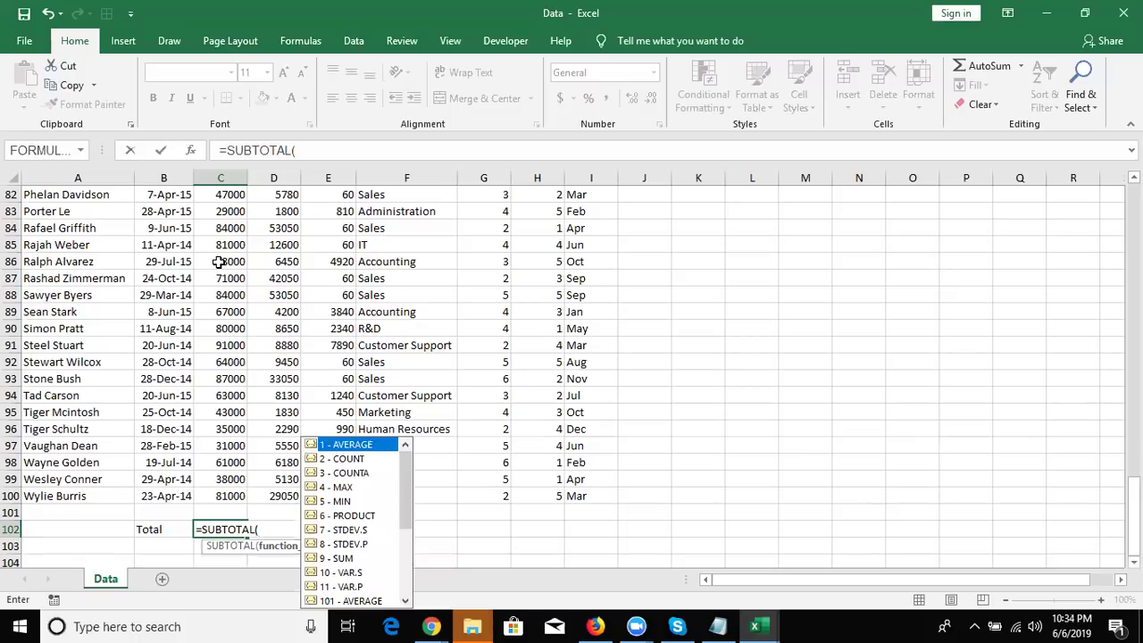
key(Down)
key(Down)
key(Down)
key(Down)
key(Down)
key(Down)
key(Down)
key(Down)
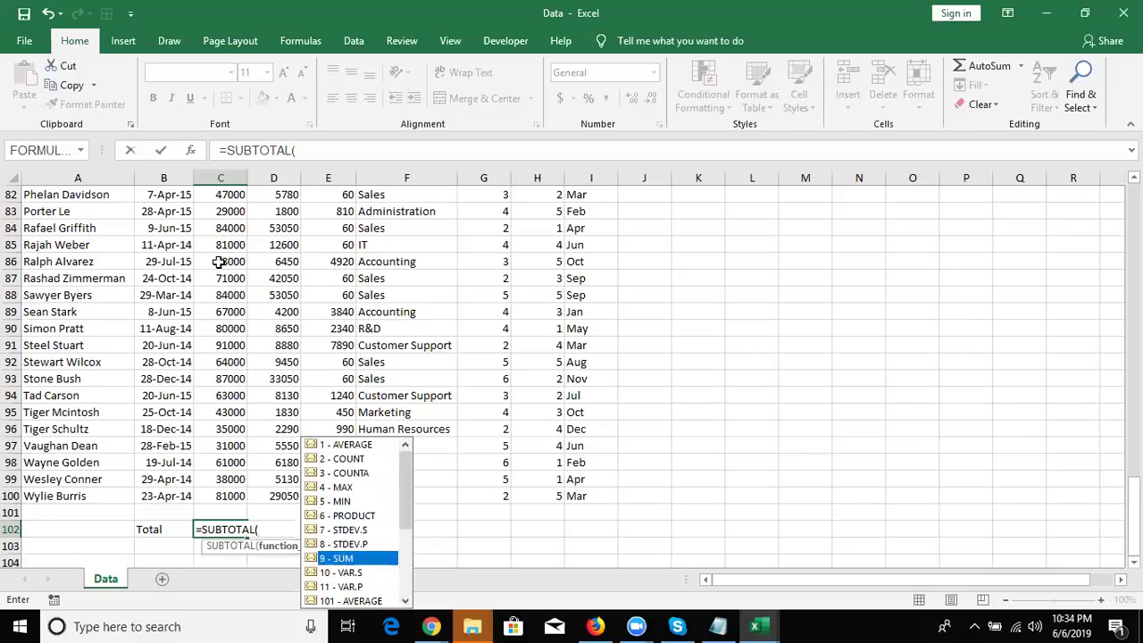
key(Tab)
text(,)
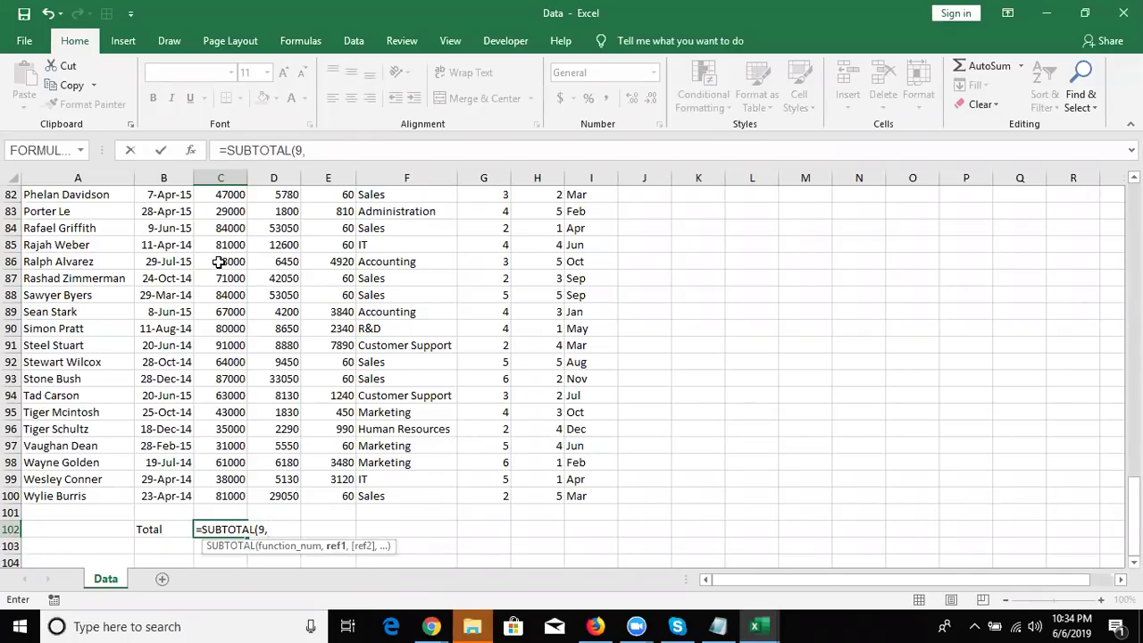
key(Up)
key(Up)
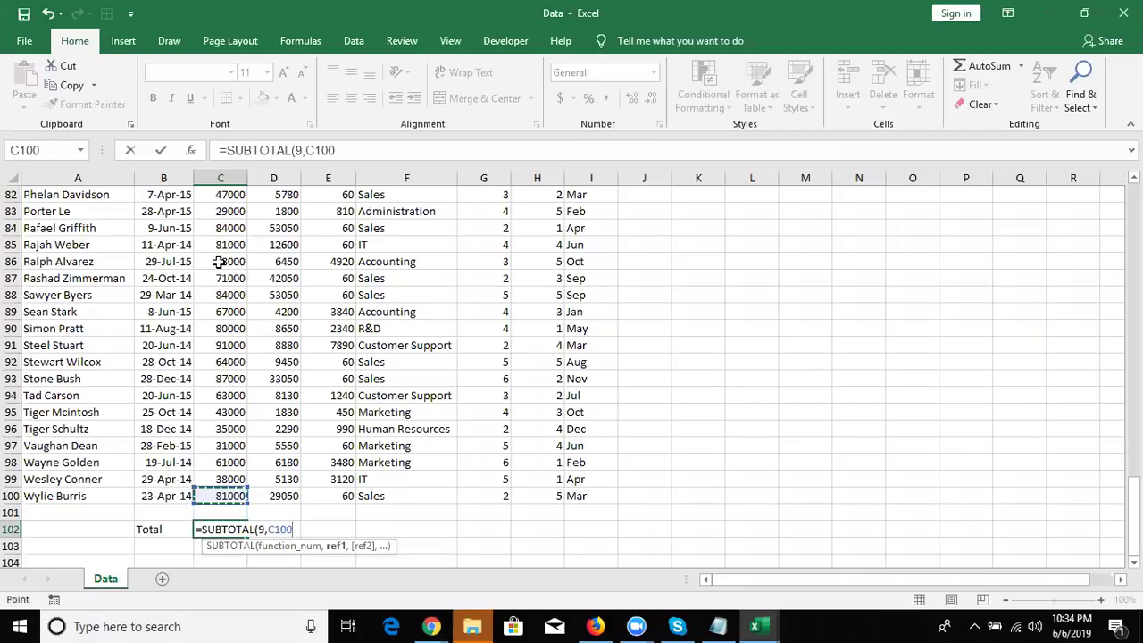
key(ctrl+shift+Up)
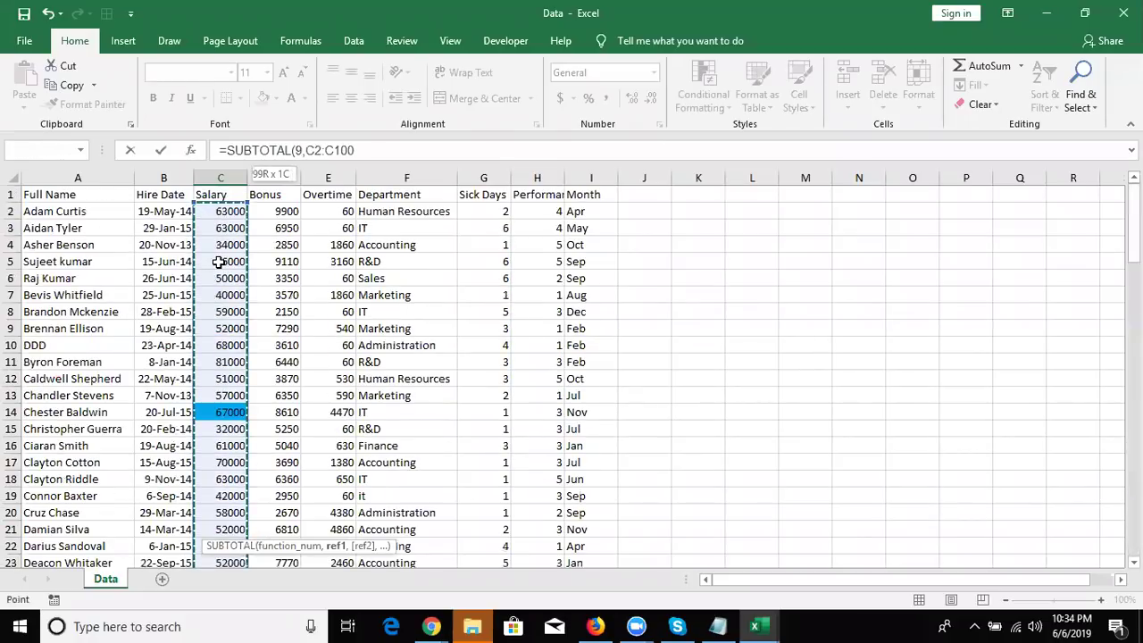
key(Return)
Turn header filters back on and limit the Month column to Apr only
key(ctrl+Up)
key(ctrl+Up)
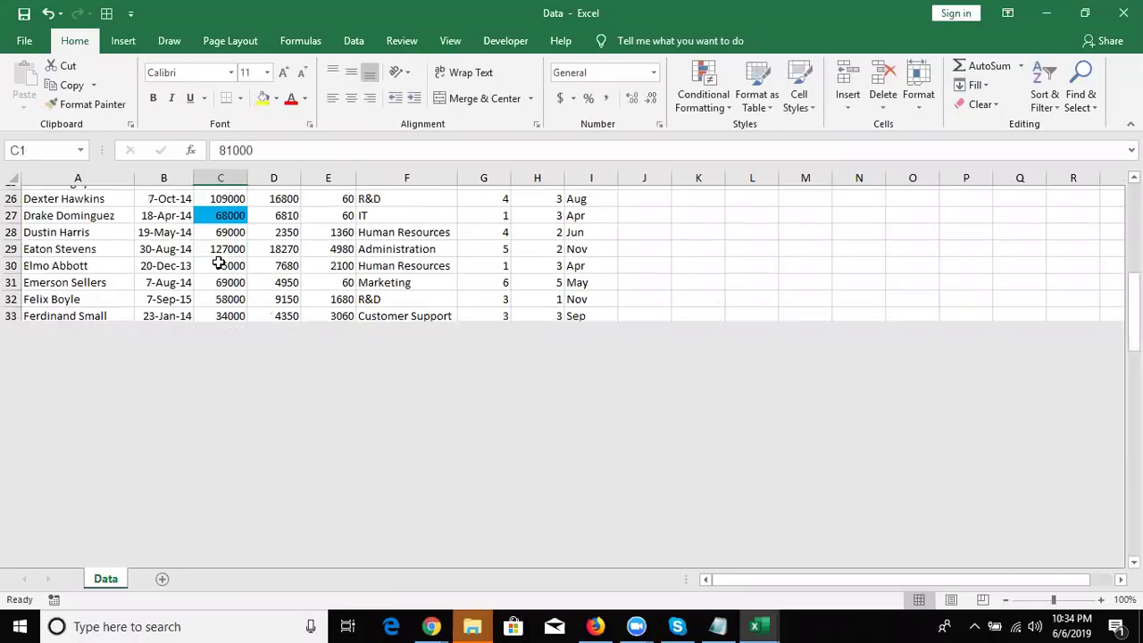
key(ctrl+shift+l)
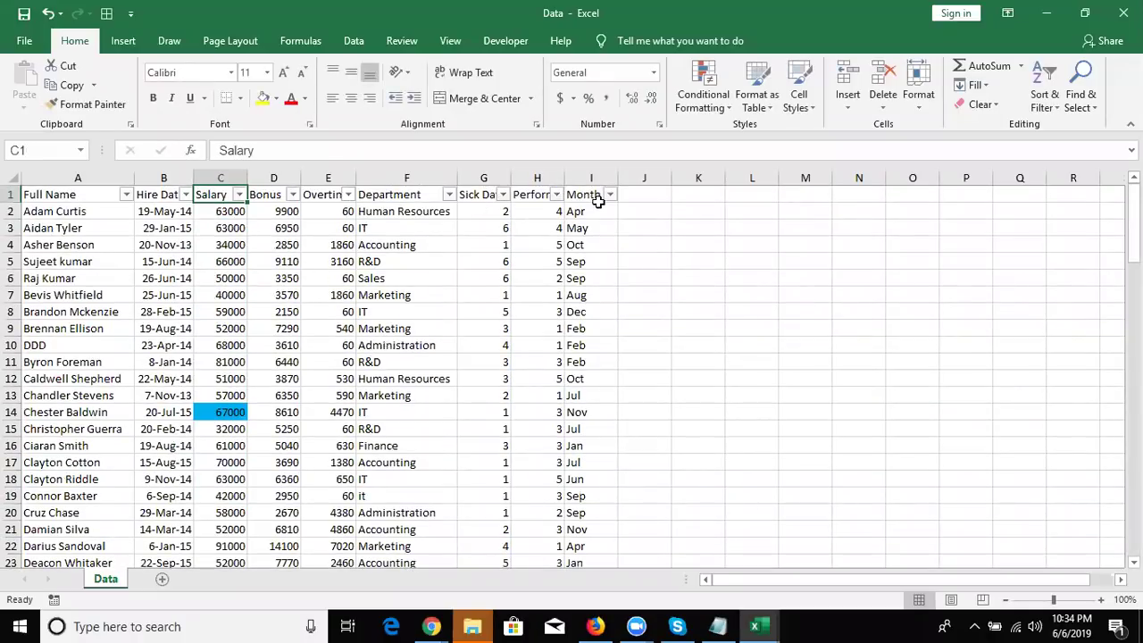
click(610, 194)
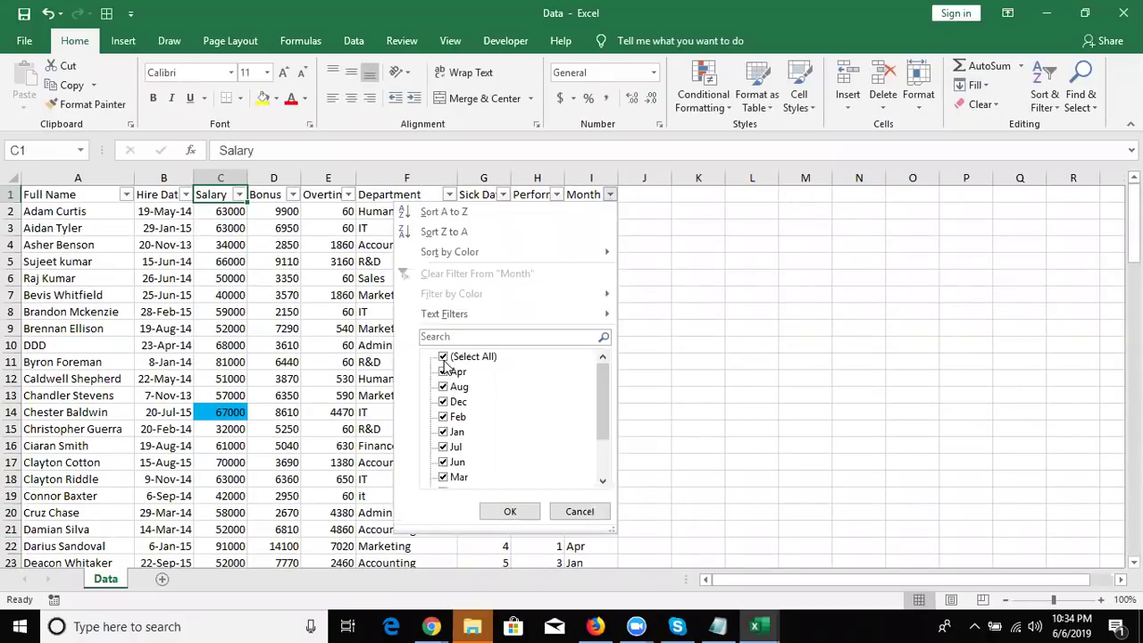
click(443, 357)
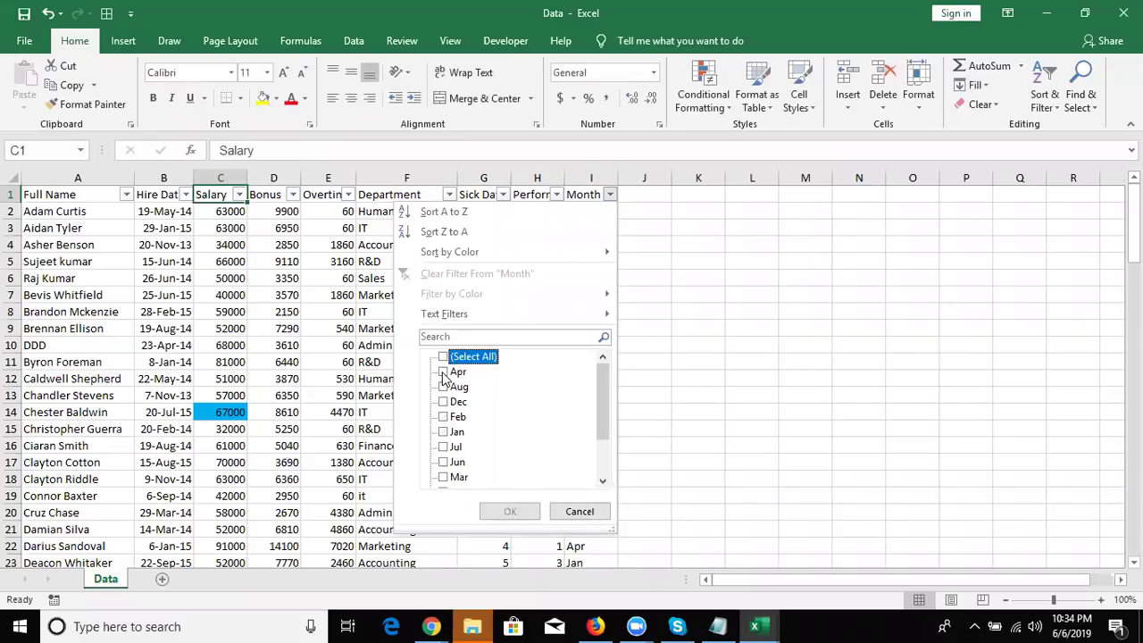
click(442, 371)
click(507, 511)
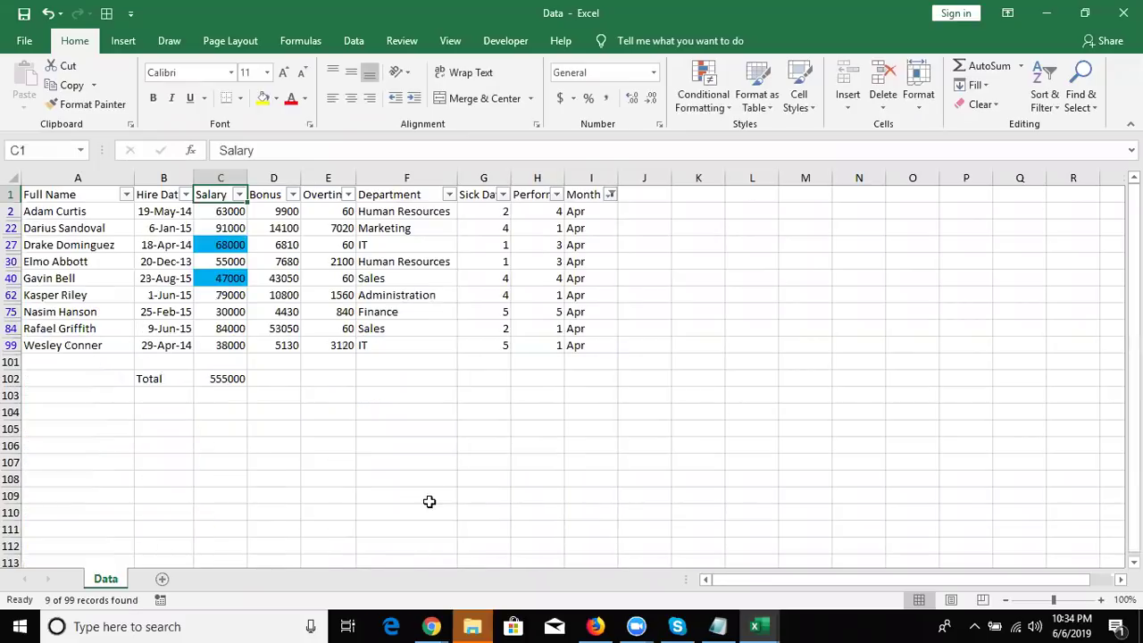
Inspect the C102 SUBTOTAL, now 555000, and the last April salary in C99
click(227, 378)
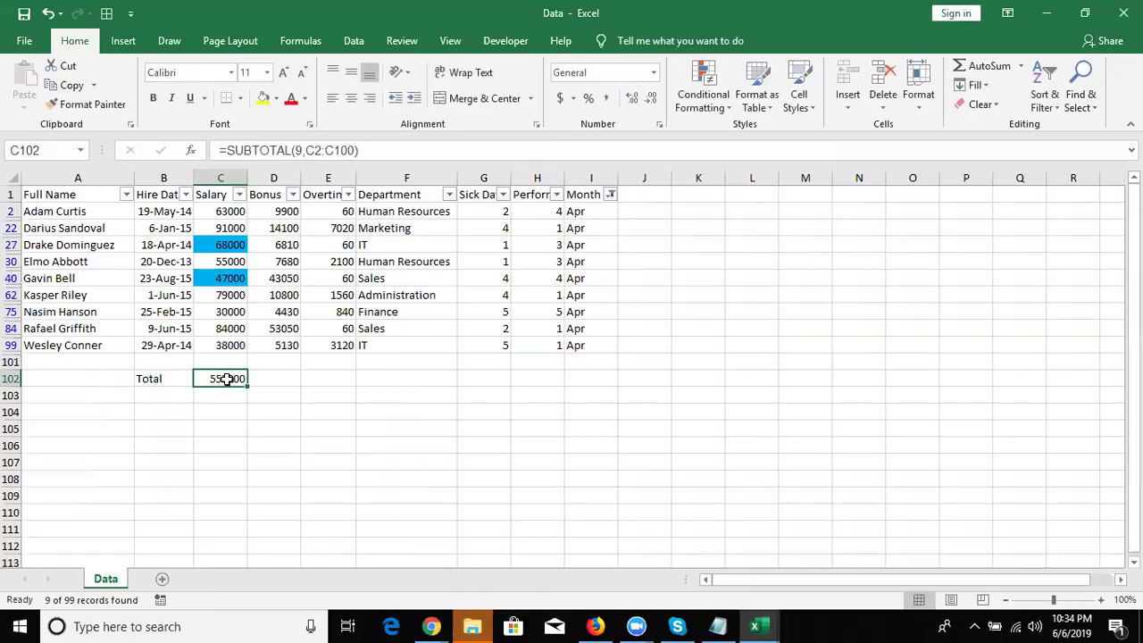
key(Up)
key(Up)
key(Down)
key(Down)
click(235, 343)
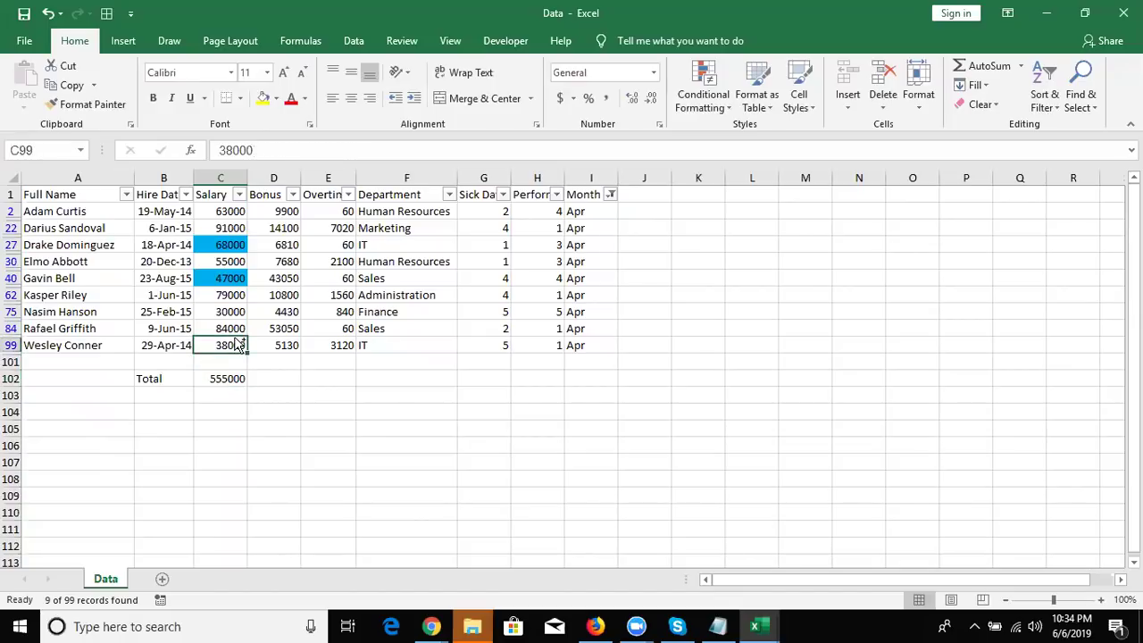
Reset the column filters so all employee rows show again
key(ctrl+shift+l)
key(ctrl+Down)
key(ctrl+Up)
key(ctrl+shift+l)
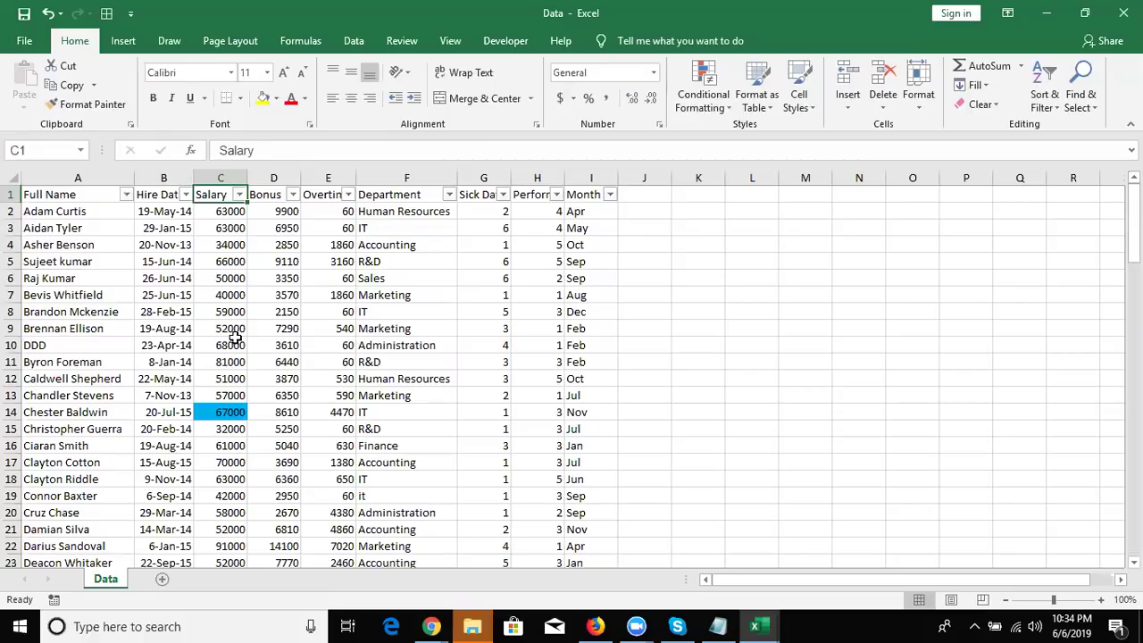
Enter =NA() in C98 so the C102 total becomes #N/A
key(ctrl+Down)
key(Down)
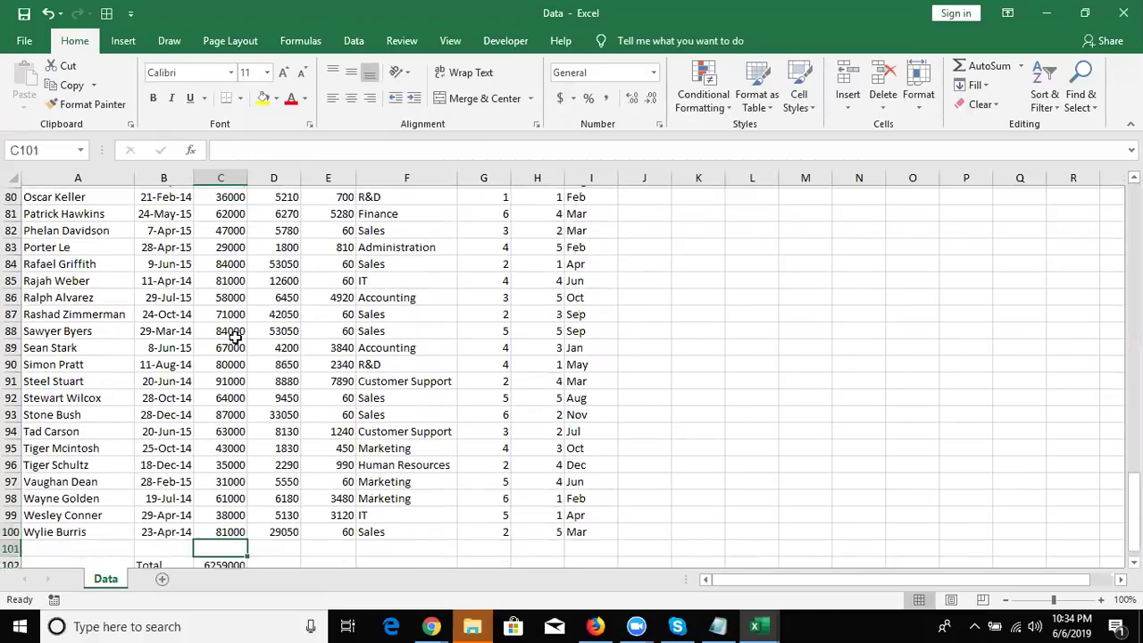
key(Up)
key(Up)
key(Up)
text(=)
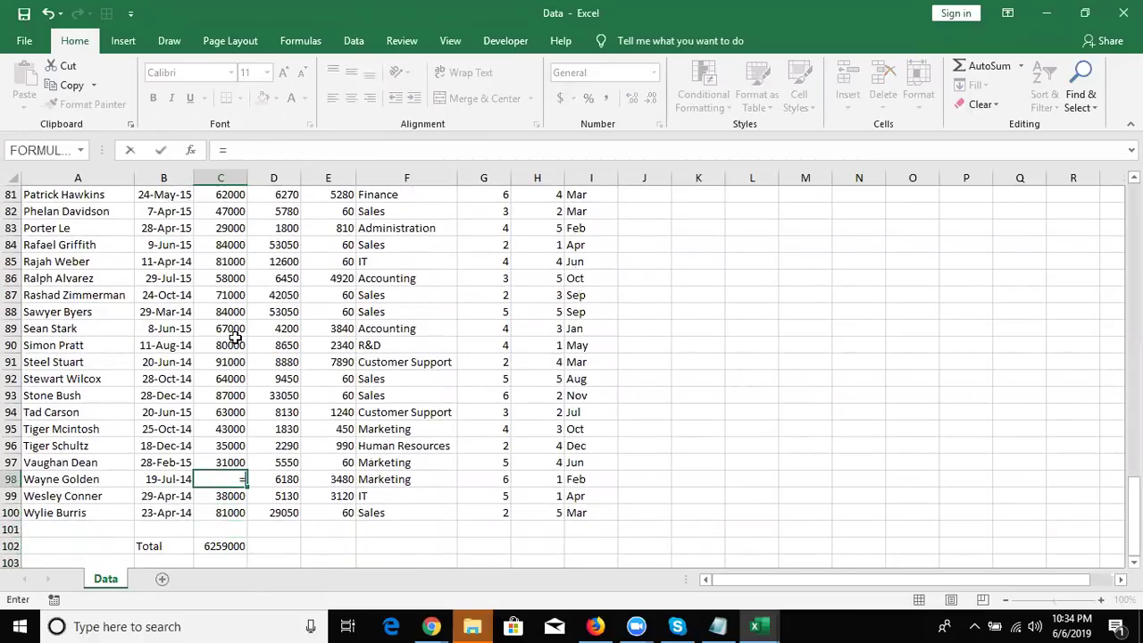
text(na)
key(Tab)
key(Return)
key(Down)
key(Down)
key(Down)
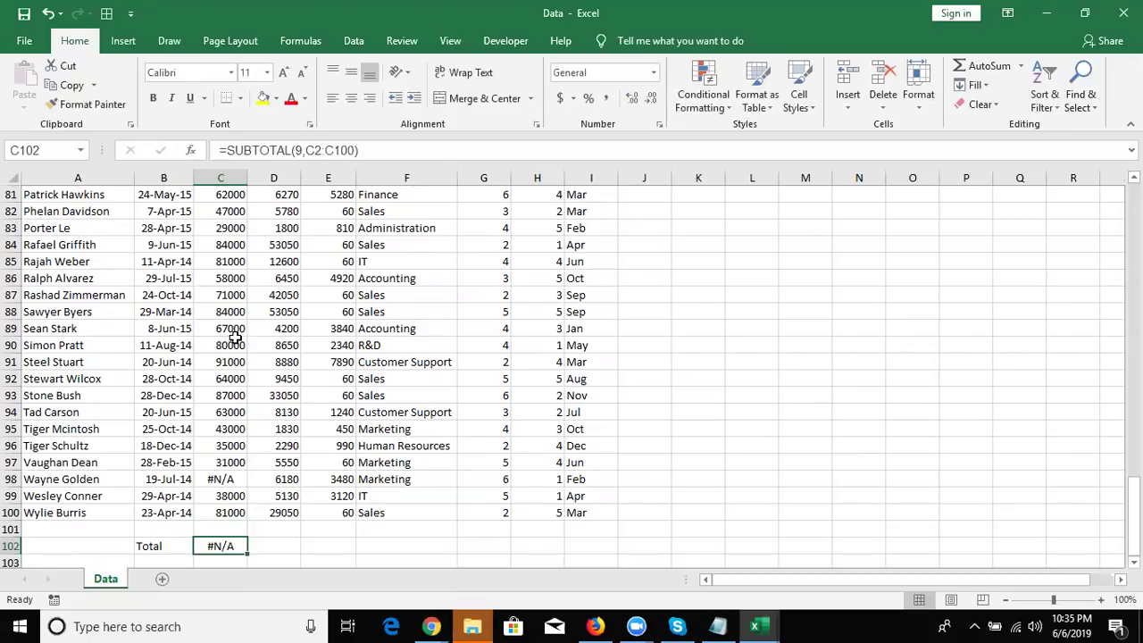
Start =AGGREGATE in C102 with 9 - SUM and 7 - ignore hidden rows and error values
text(=)
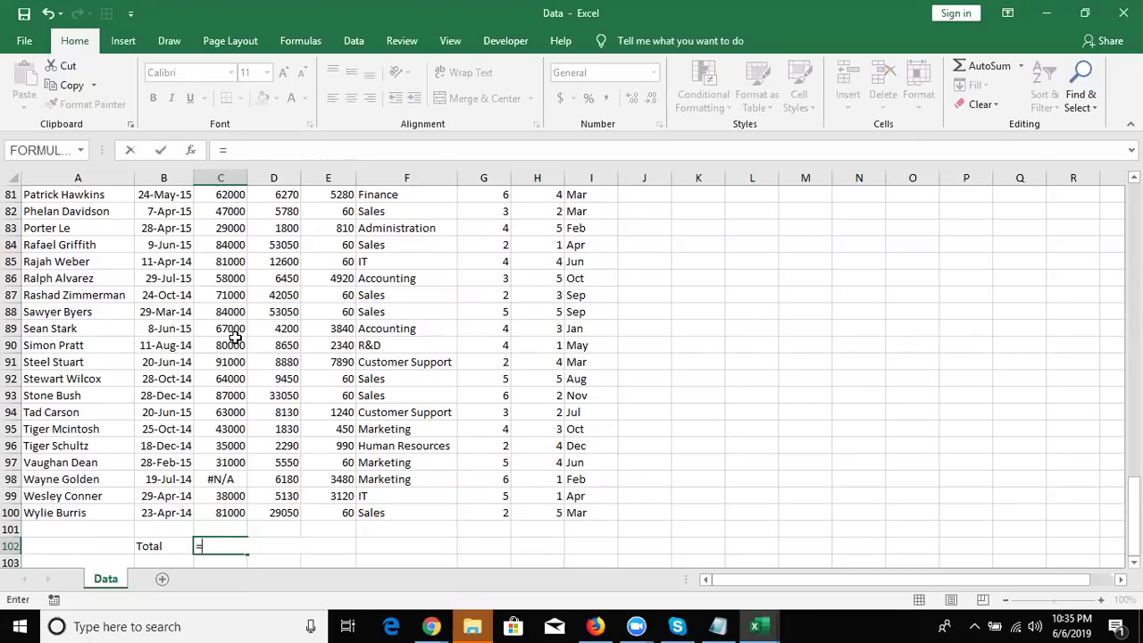
text(ag)
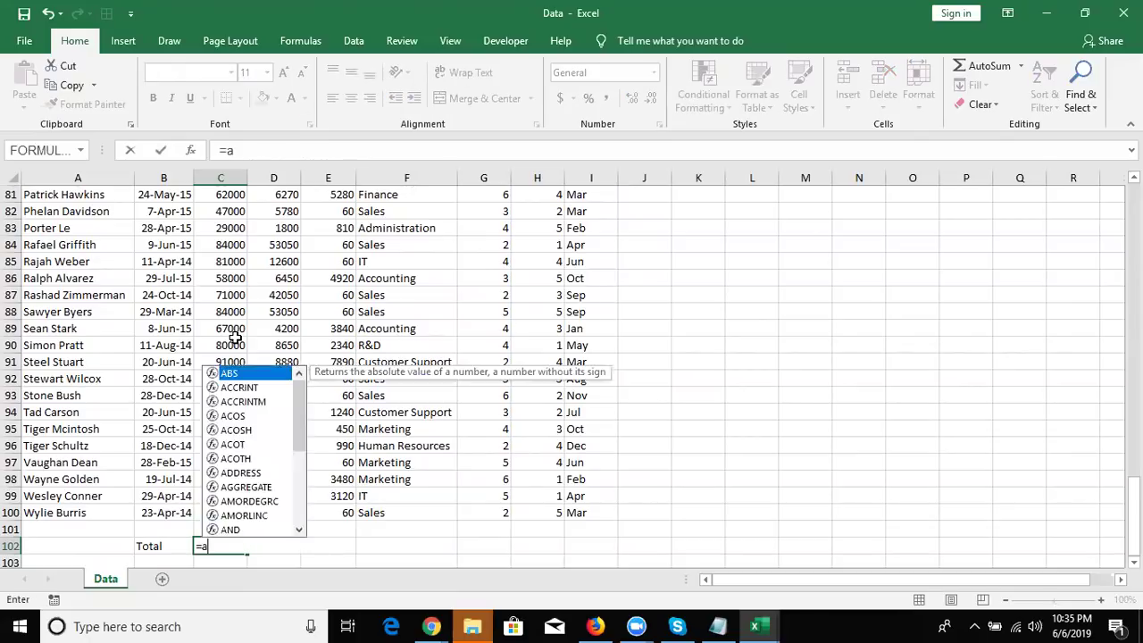
key(Tab)
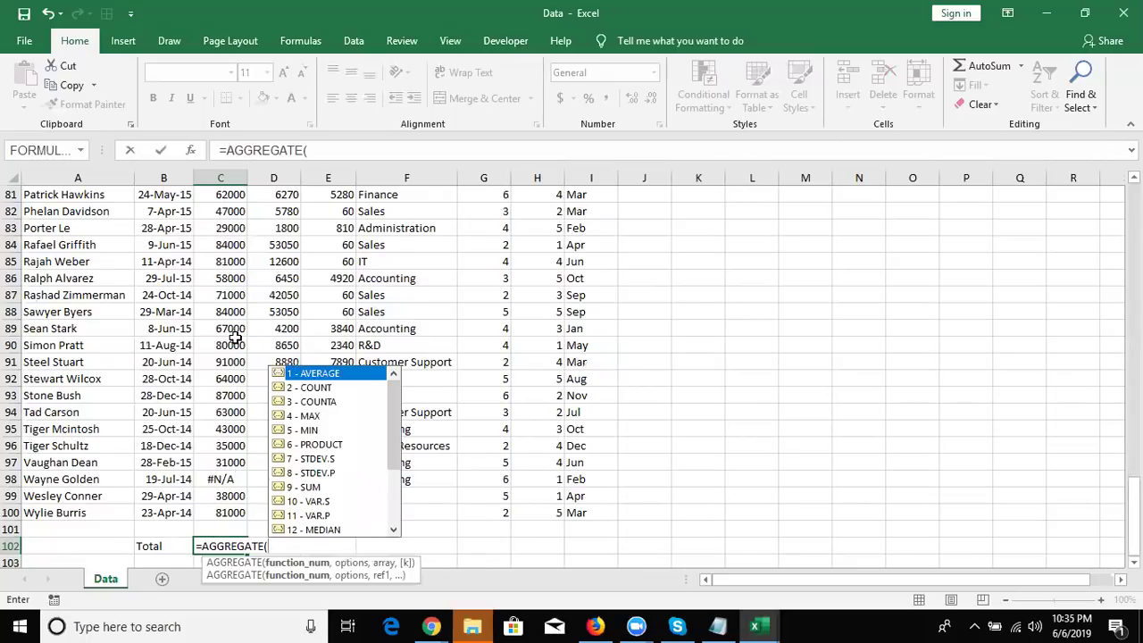
key(Down)
key(Down)
key(Down)
key(Down)
key(Down)
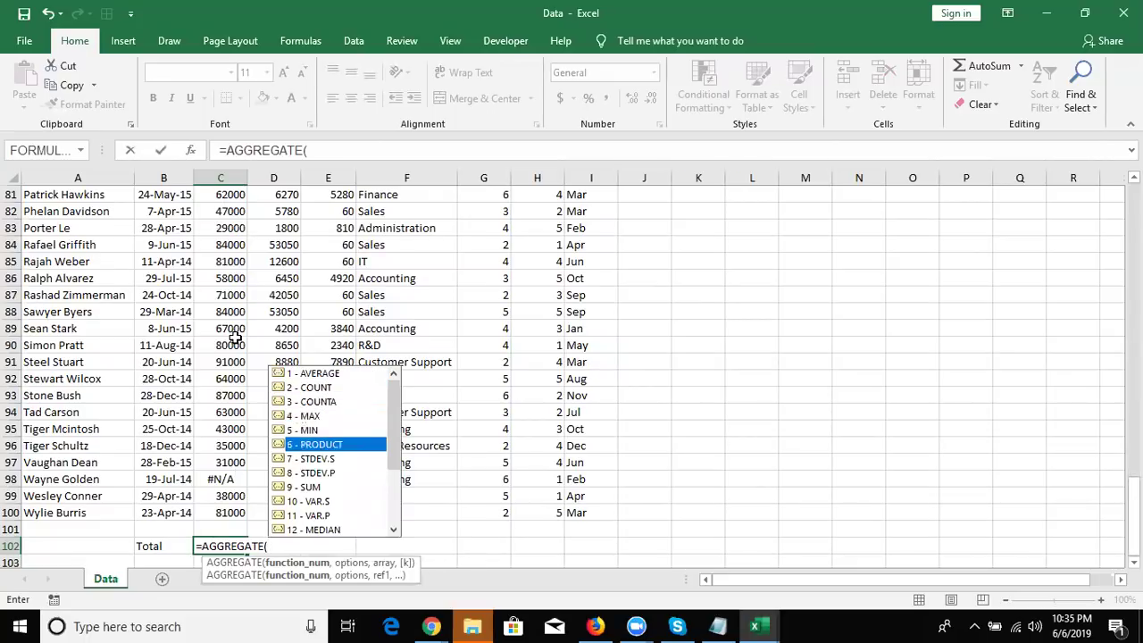
key(Down)
key(Down)
key(Down)
key(Tab)
text(,)
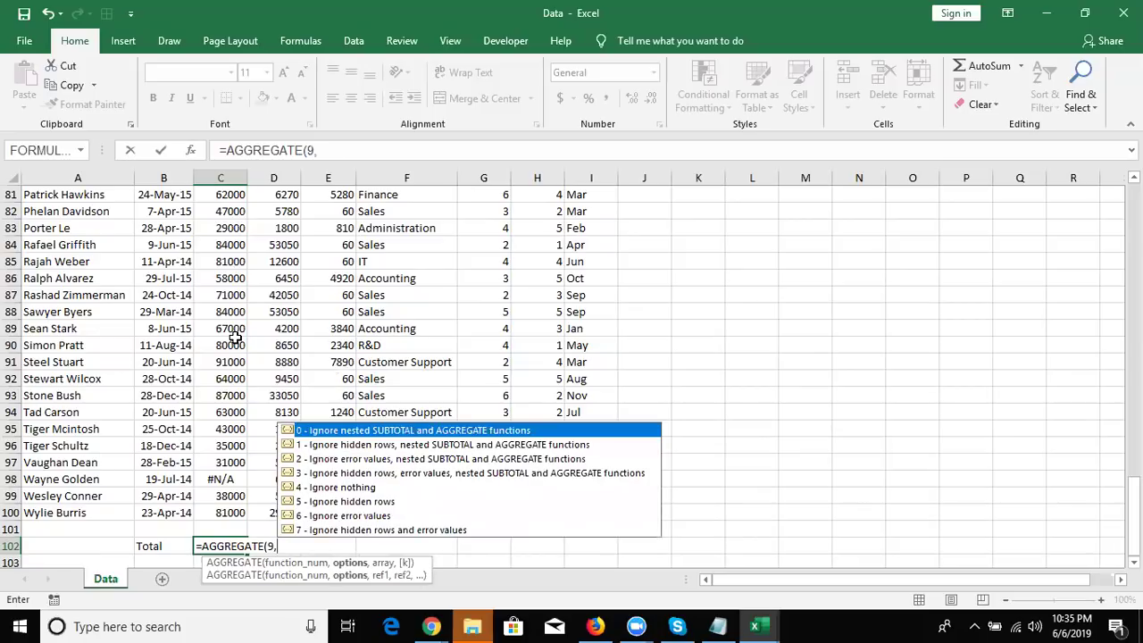
key(Down)
key(Down)
key(Down)
key(Down)
key(Down)
key(Down)
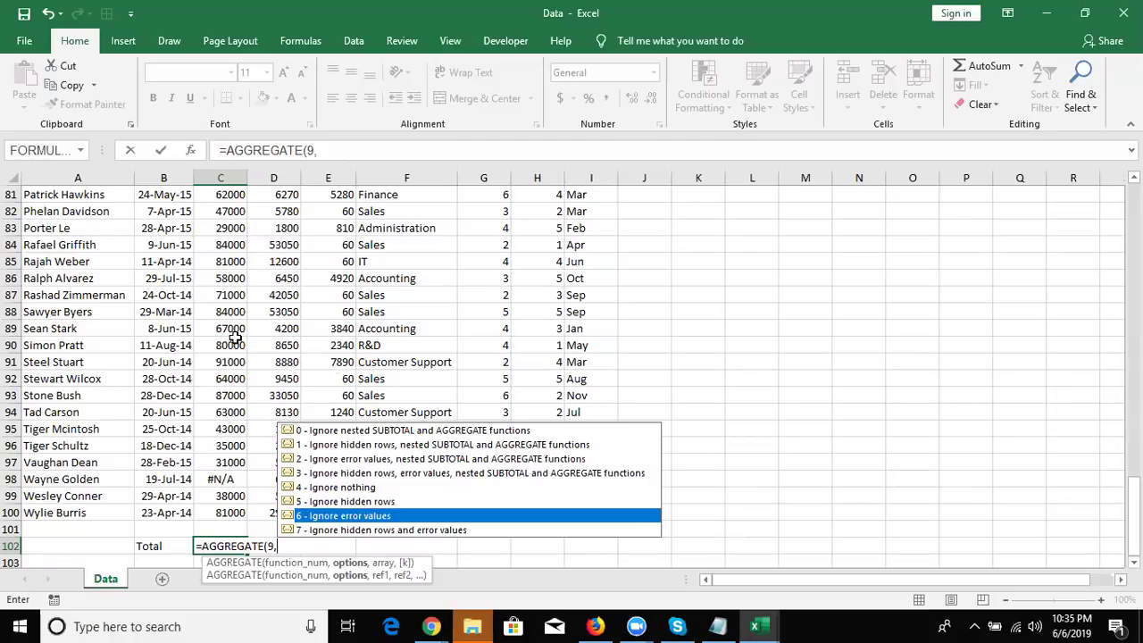
key(Down)
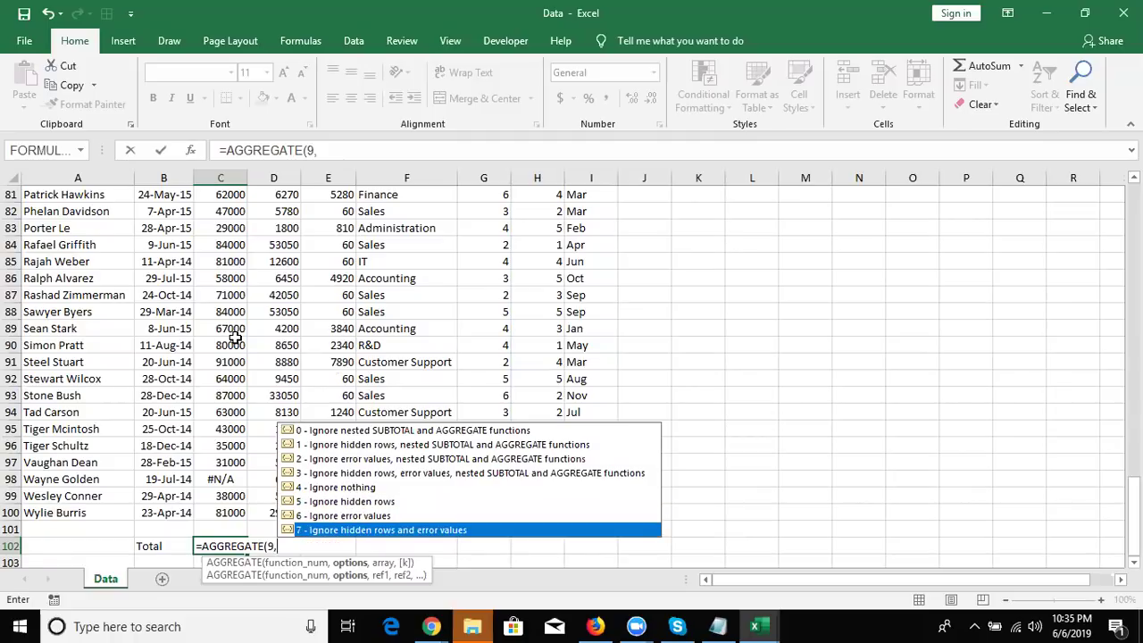
key(Tab)
Finish the formula over range C2:C100 so the Total shows 6198000
text(,)
key(Up)
key(Up)
key(ctrl+shift+Up)
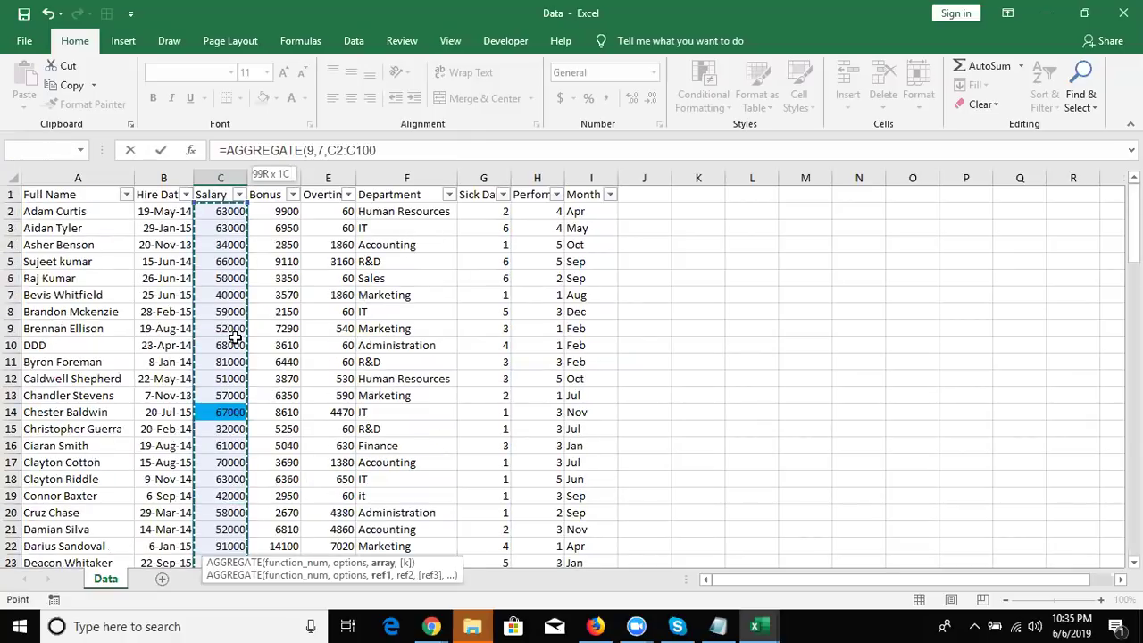
key(Return)
key(Down)
key(Up)
key(Up)
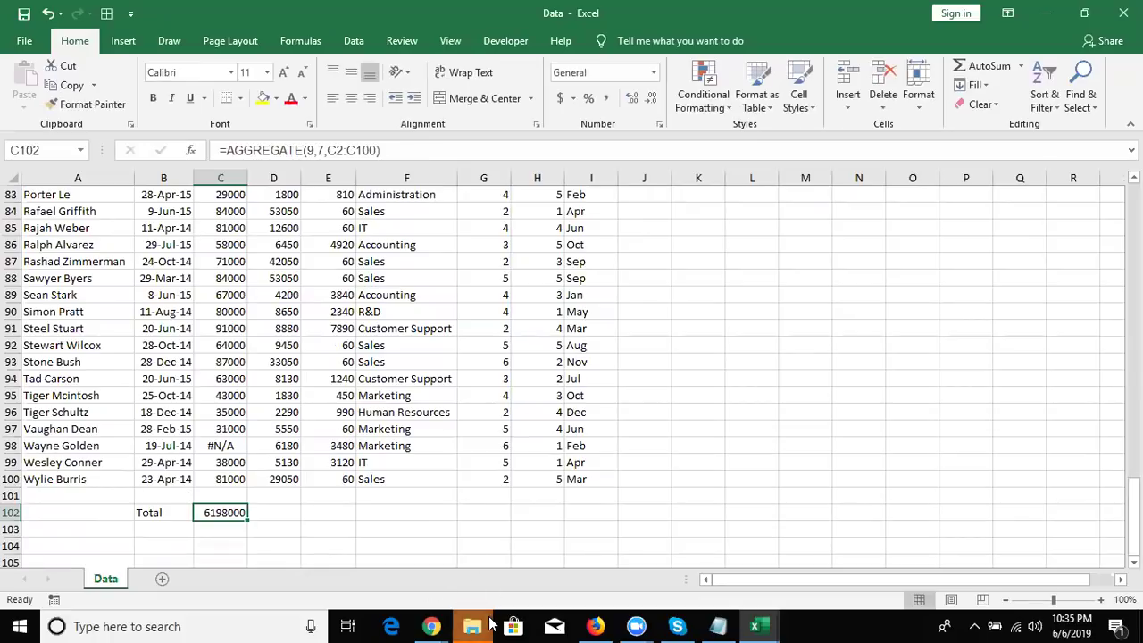
Bring File Explorer to the front and go to the Downloads folder
mouse_move(490, 623)
click(373, 566)
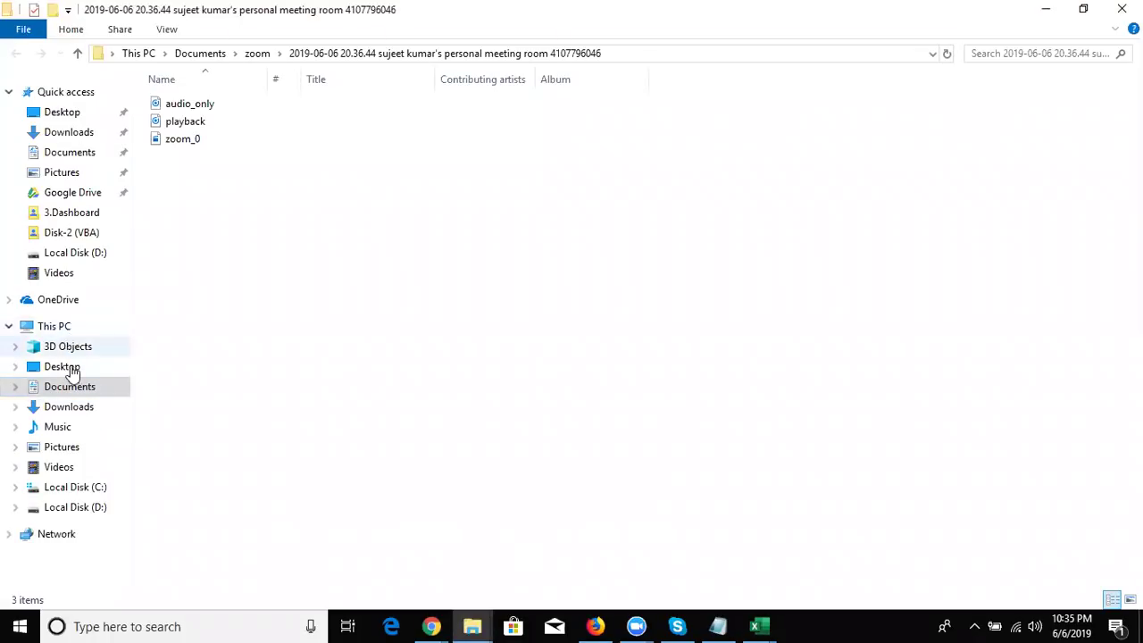
click(72, 391)
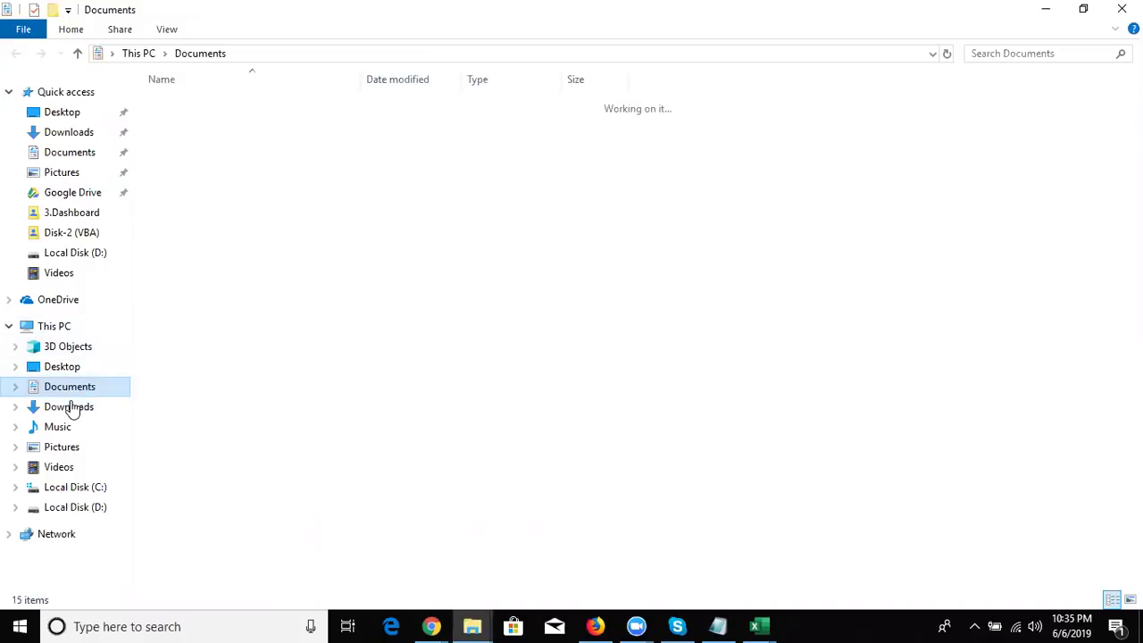
click(71, 407)
Search Downloads for 'km', open the KMSpico-setup archive, and return to the Data workbook
click(992, 48)
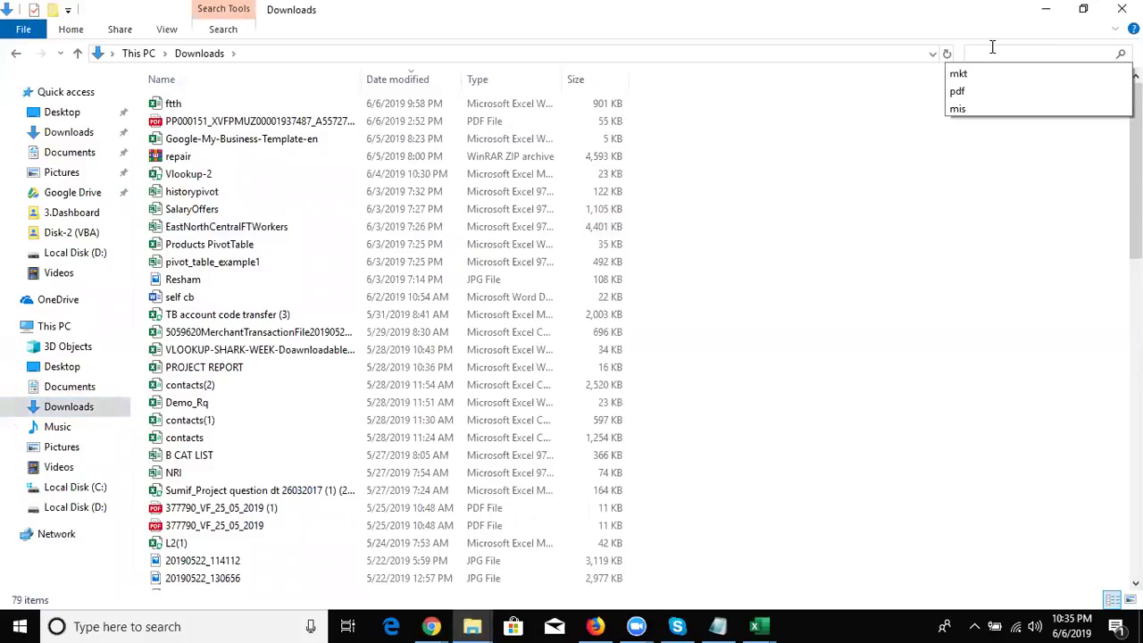
text(km)
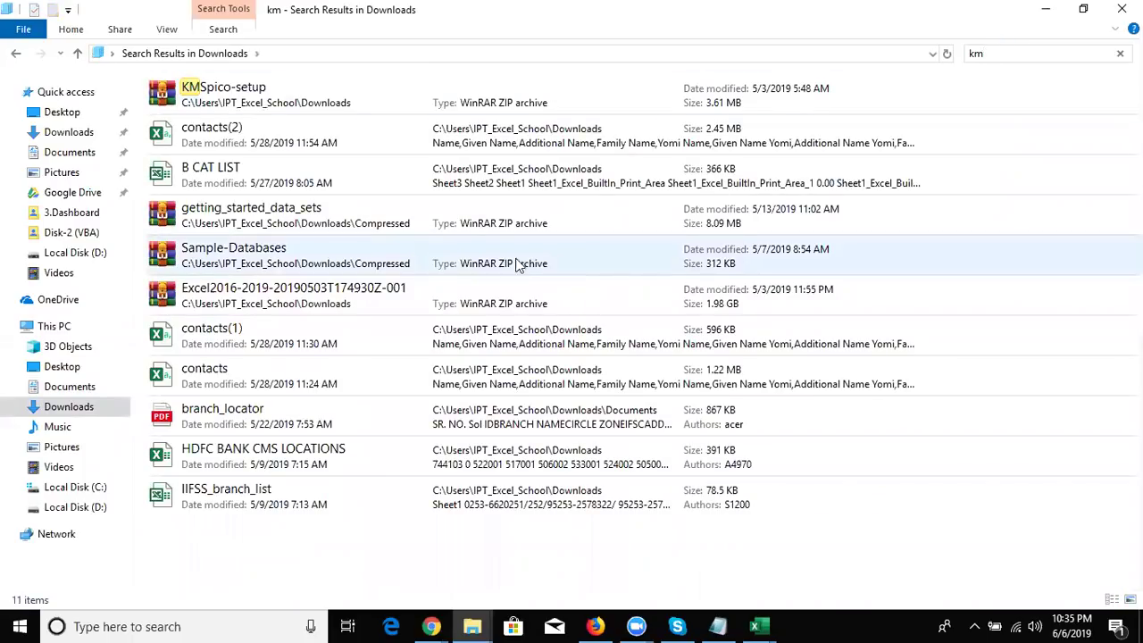
click(452, 106)
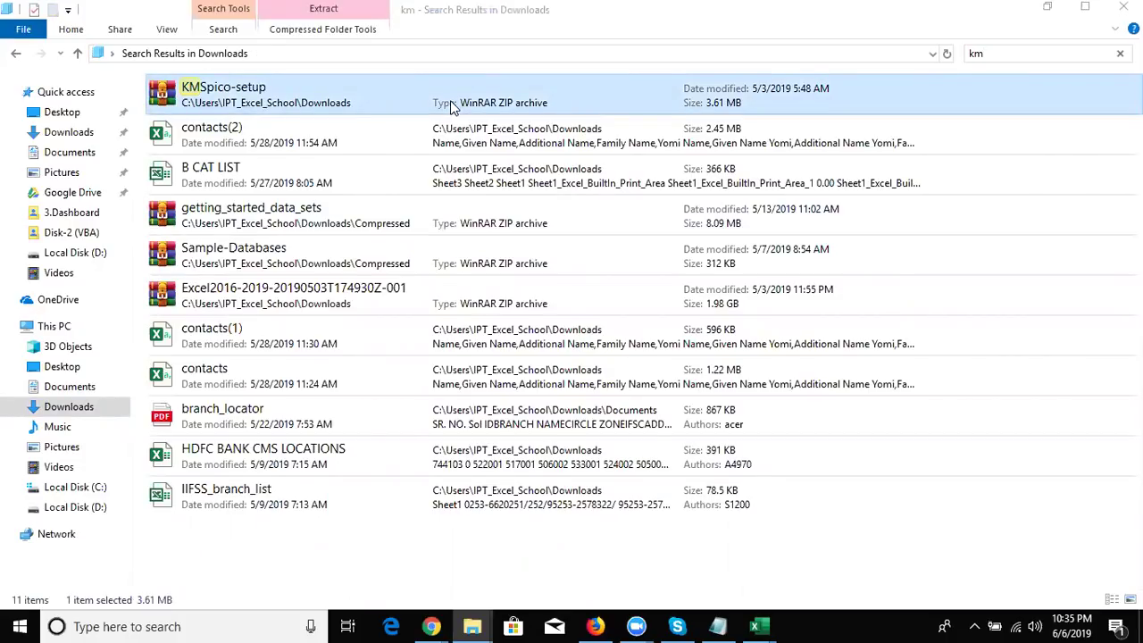
key(super+d)
key(alt+Tab)
key(Tab)
key(Tab)
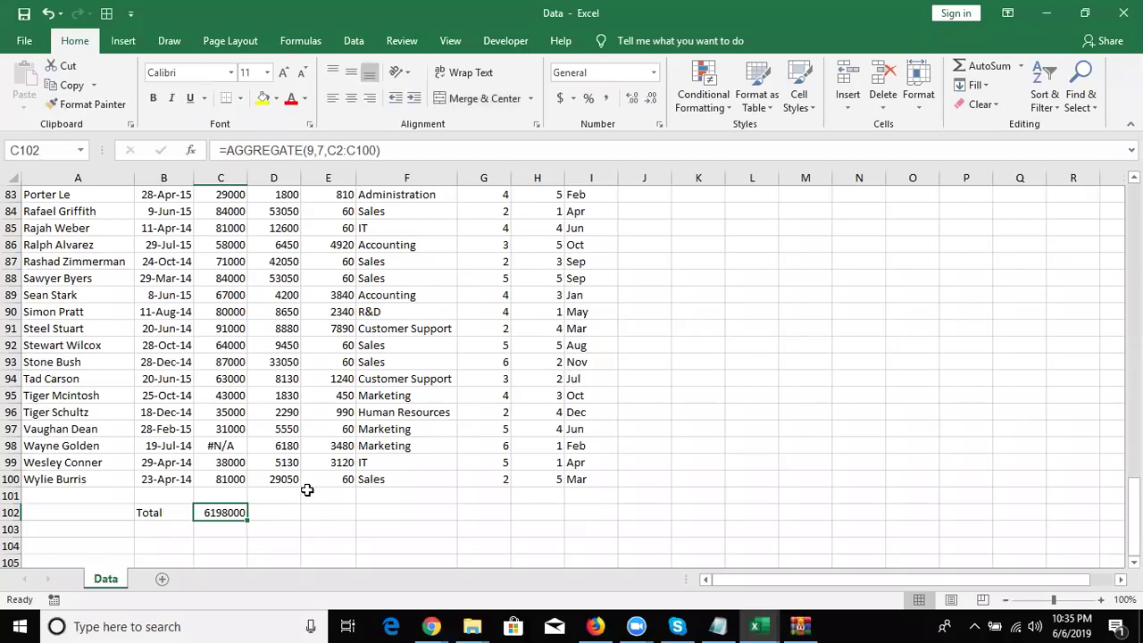
Review salary column C from C100 to the header, checking the #N/A in C98, then select an empty cell
click(227, 482)
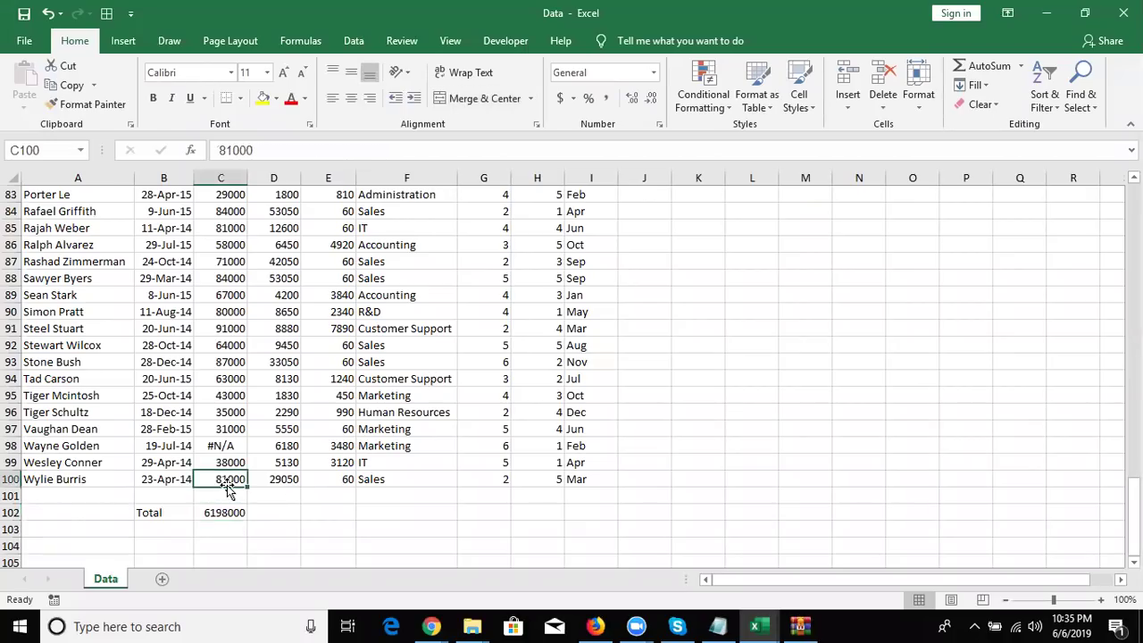
key(Up)
key(Up)
key(Up)
key(Down)
key(Down)
key(Down)
key(Down)
key(Up)
key(Up)
key(ctrl+Up)
key(Down)
key(Down)
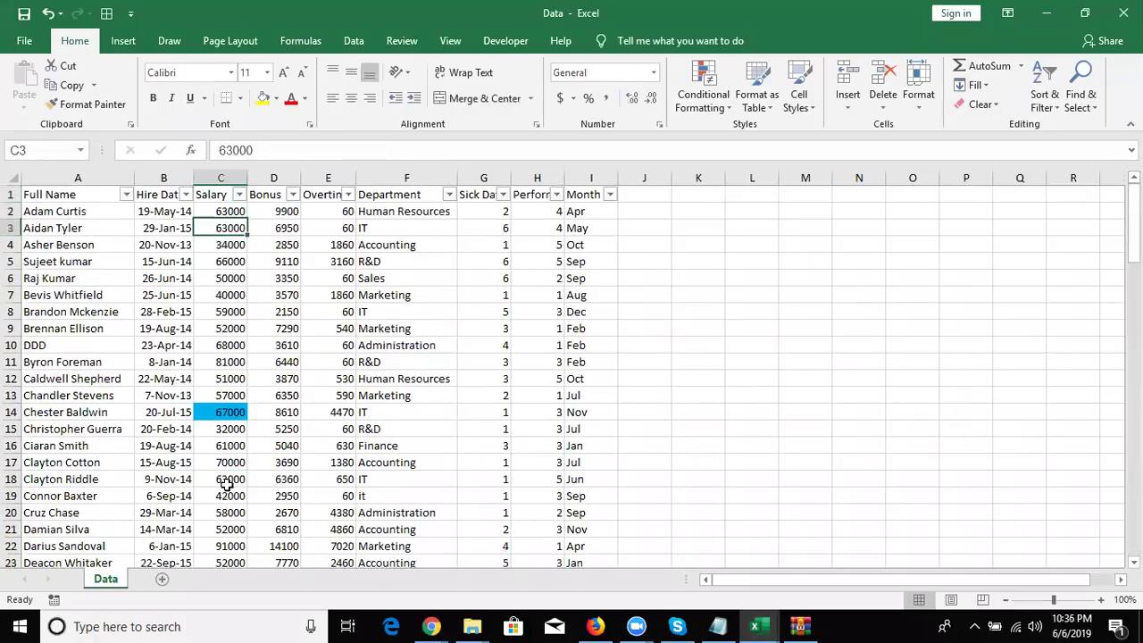
key(ctrl+Down)
key(Down)
key(Down)
key(Up)
key(Up)
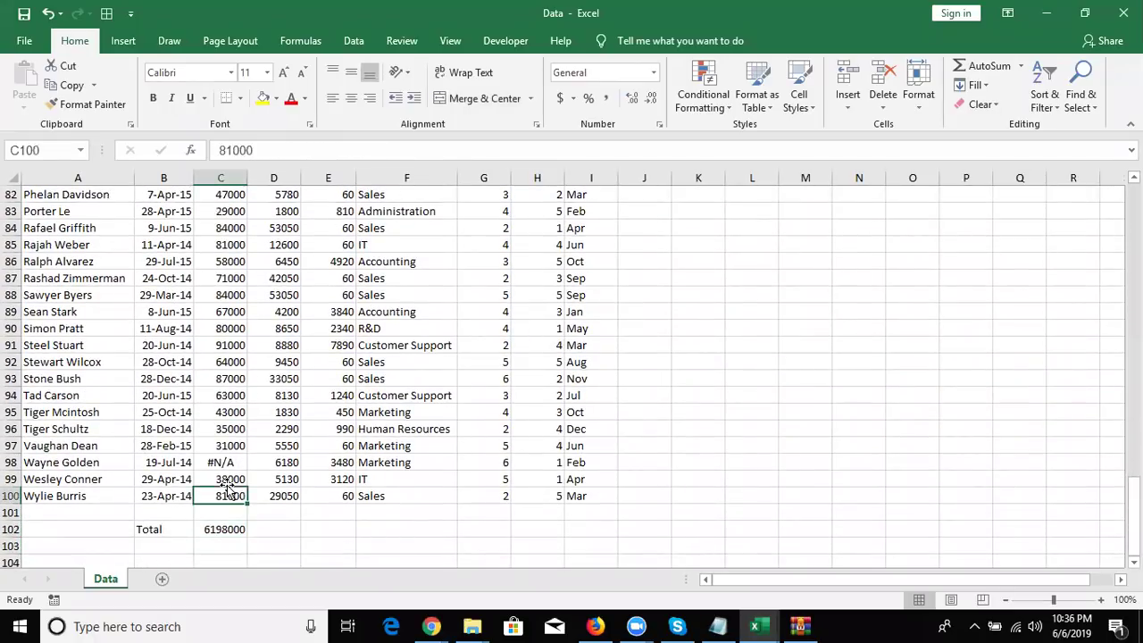
key(ctrl+Up)
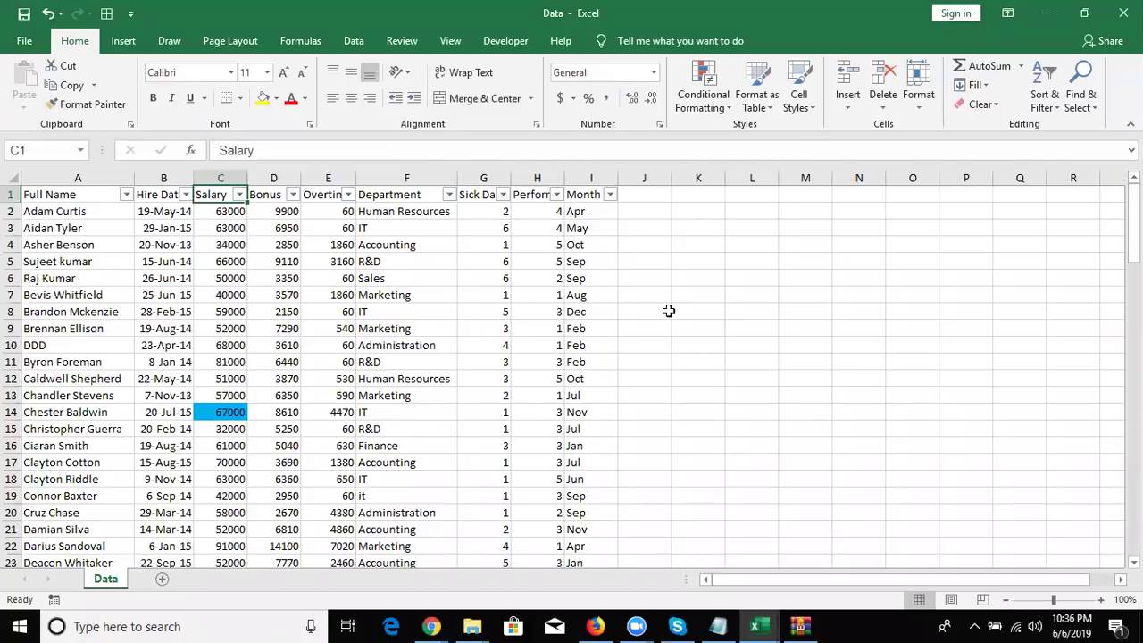
click(668, 311)
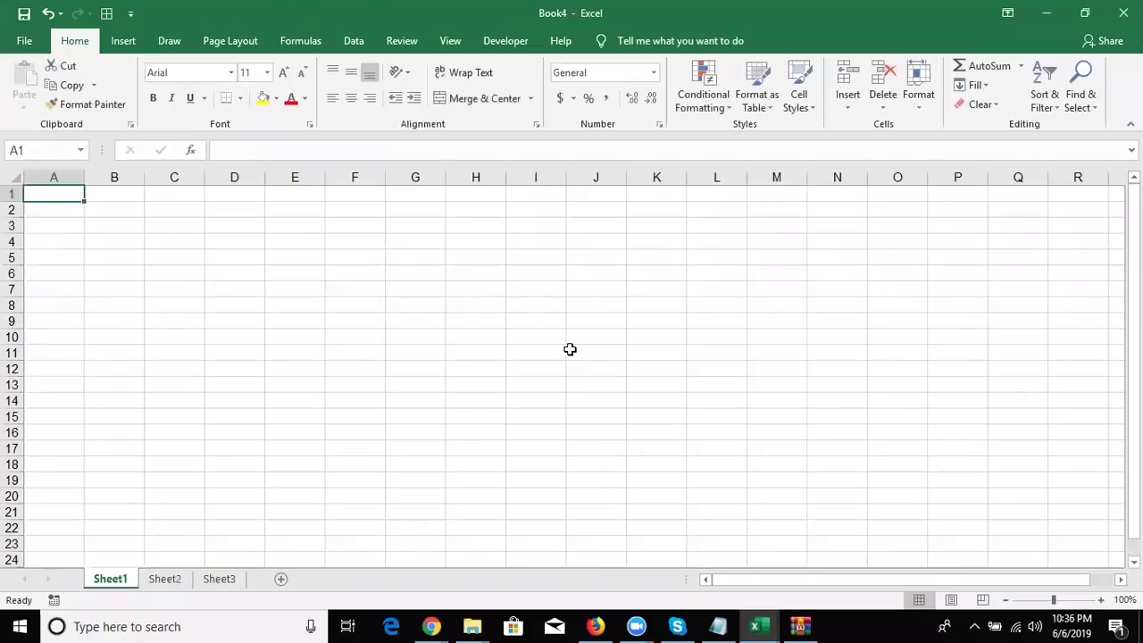
Enter sample values 12.36 in B4 and 85 in B5, discarding a stray entry in B6
click(225, 246)
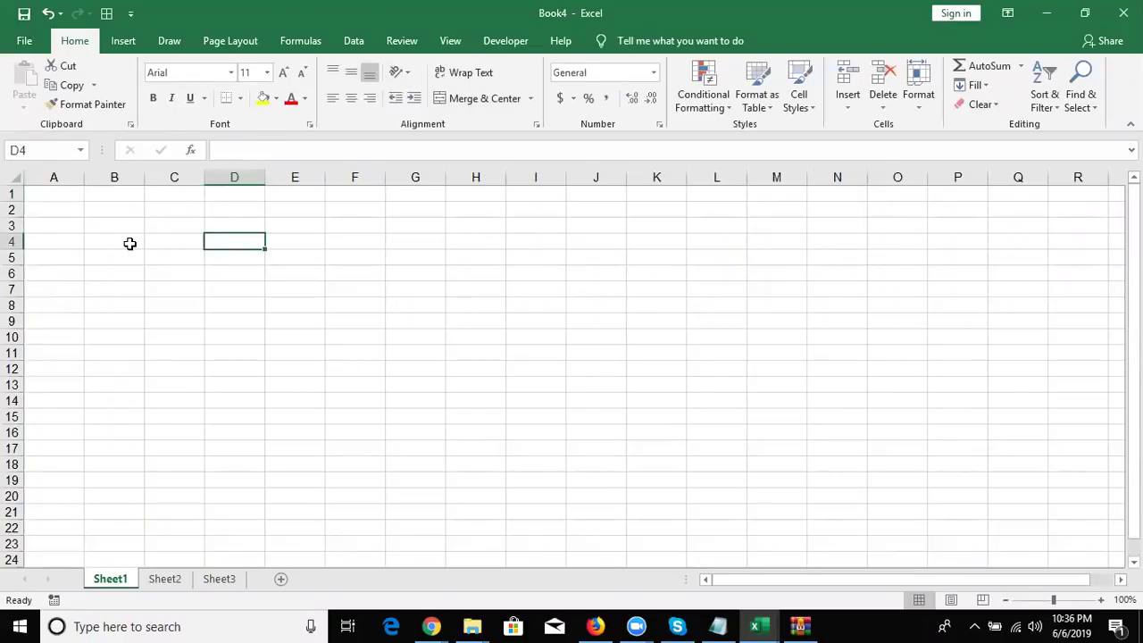
click(129, 242)
text(12:36)
key(Return)
text(85)
key(Return)
text(1)
key(Escape)
key(Up)
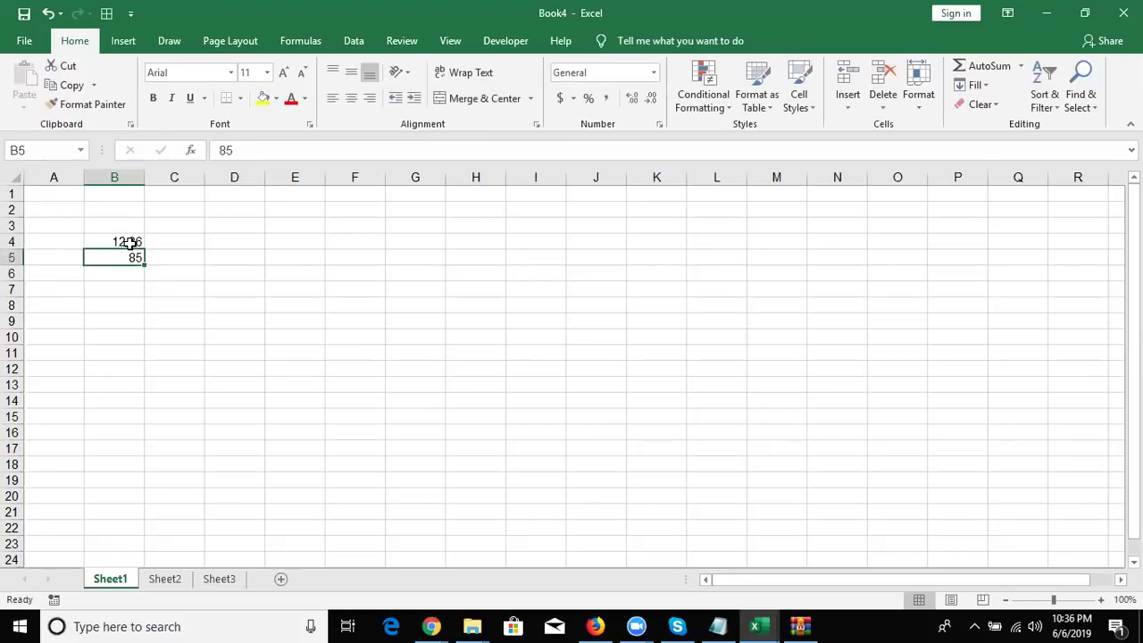
Enter =ROUND(B4,0) in C4 to round B4 to a whole number
click(130, 242)
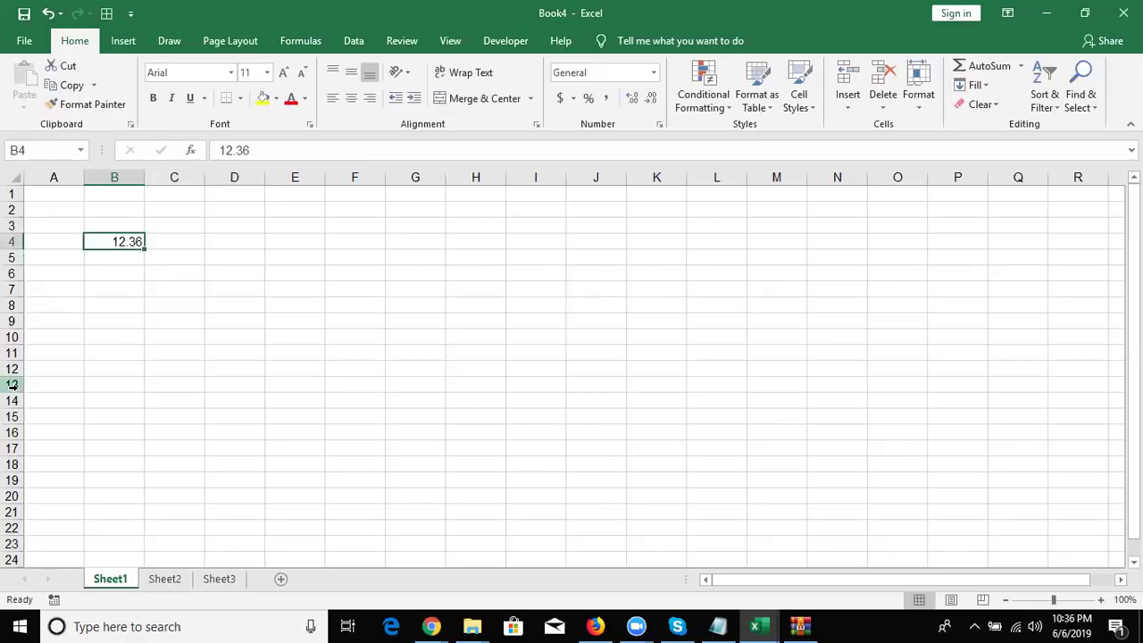
key(Right)
text(=ro)
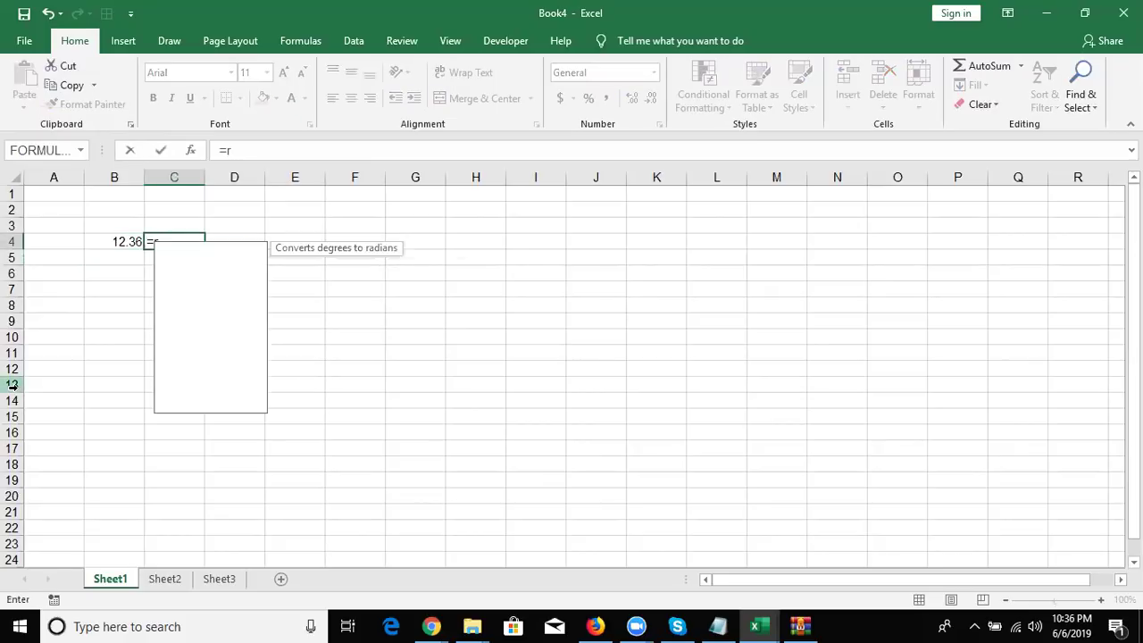
key(Down)
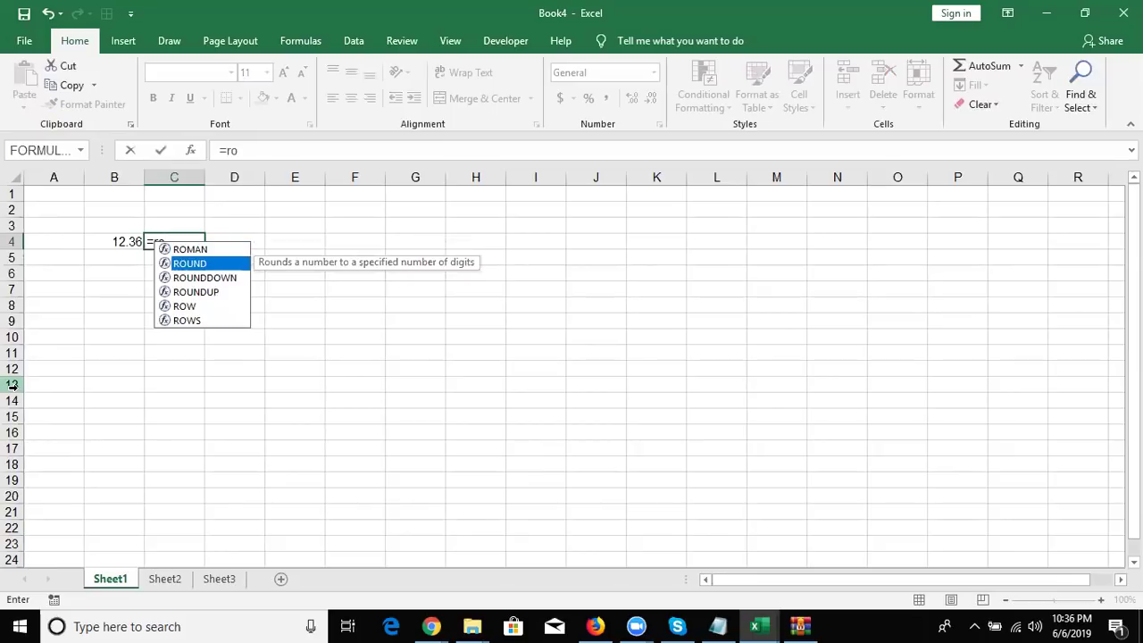
key(Tab)
key(Left)
text(,)
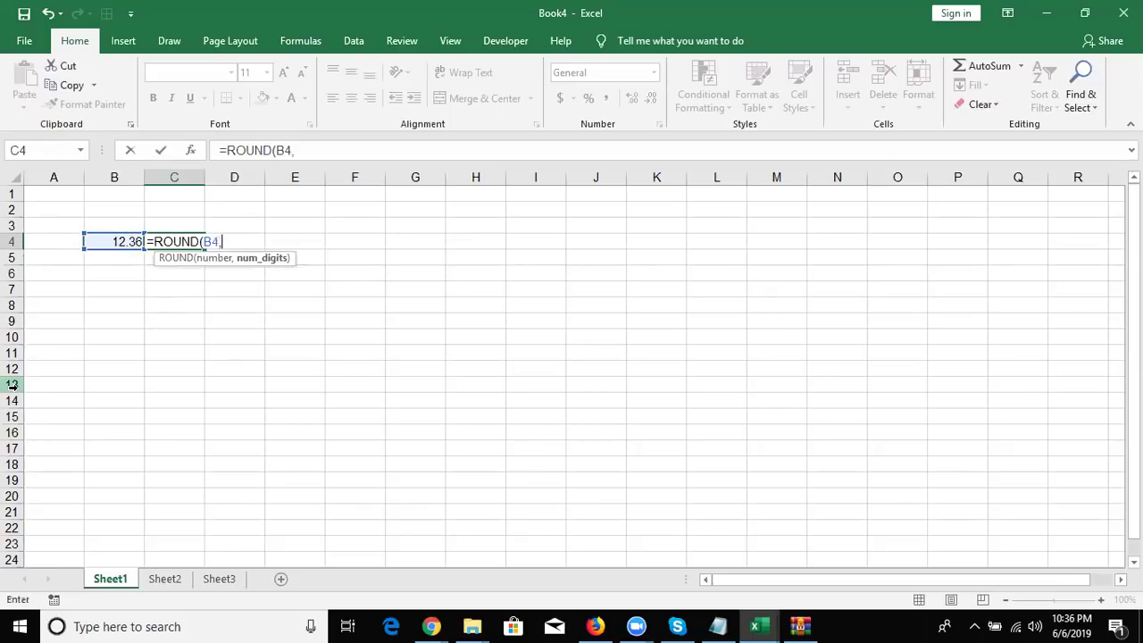
text(0)
key(Return)
Change B4 to 12.54 so the ROUND result in C4 shows 13
key(Up)
key(Left)
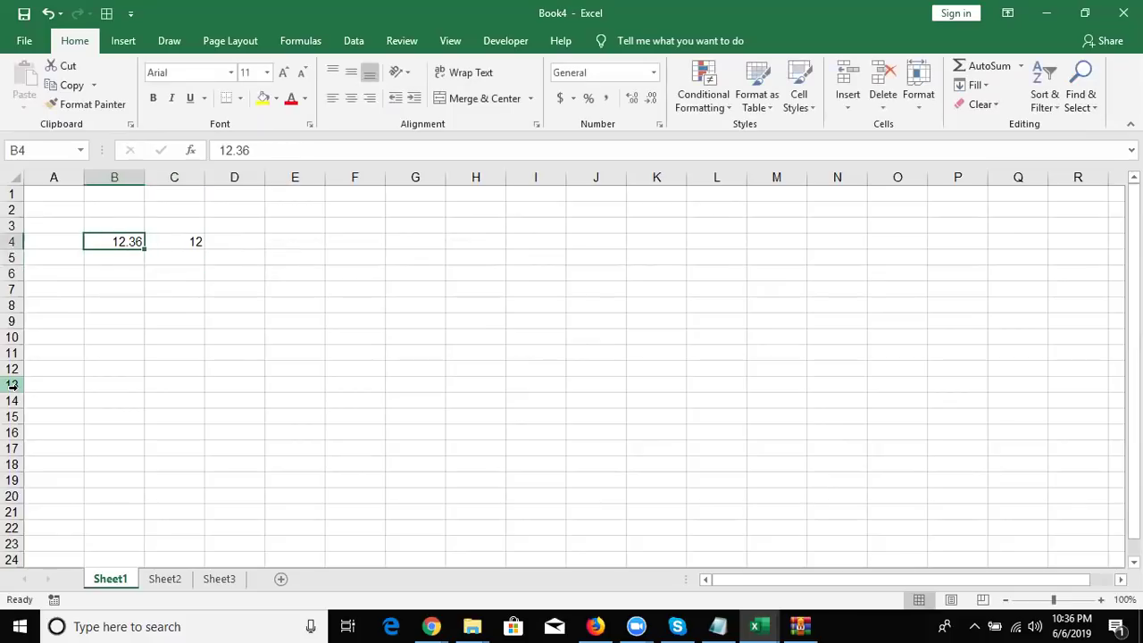
text(12)
text(4)
key(BackSpace)
text(.45)
key(Return)
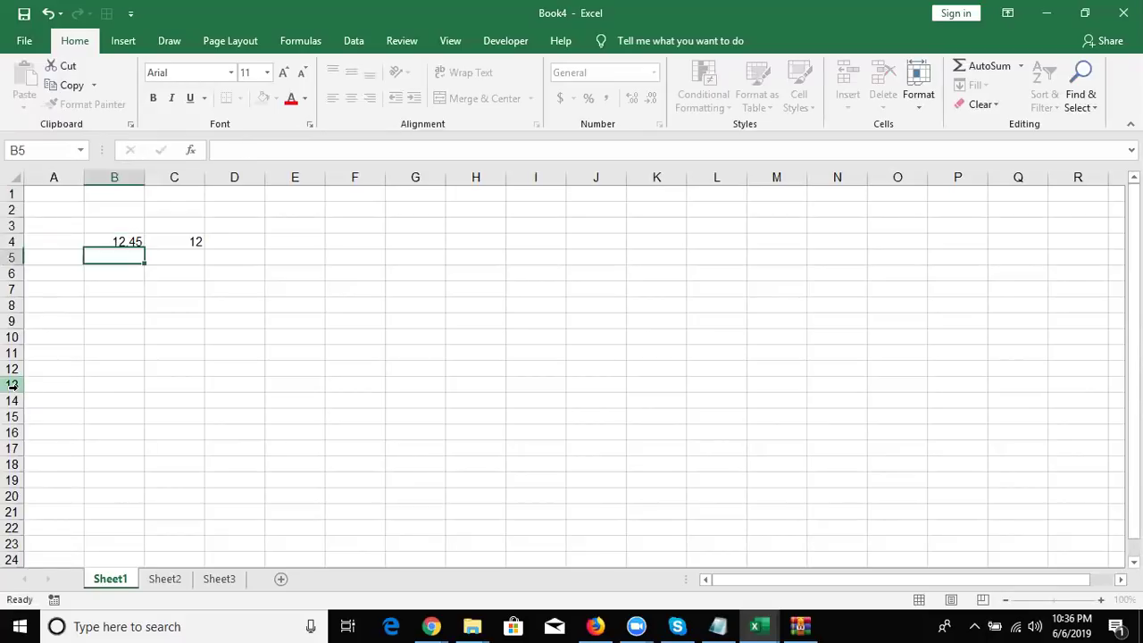
key(Up)
key(Right)
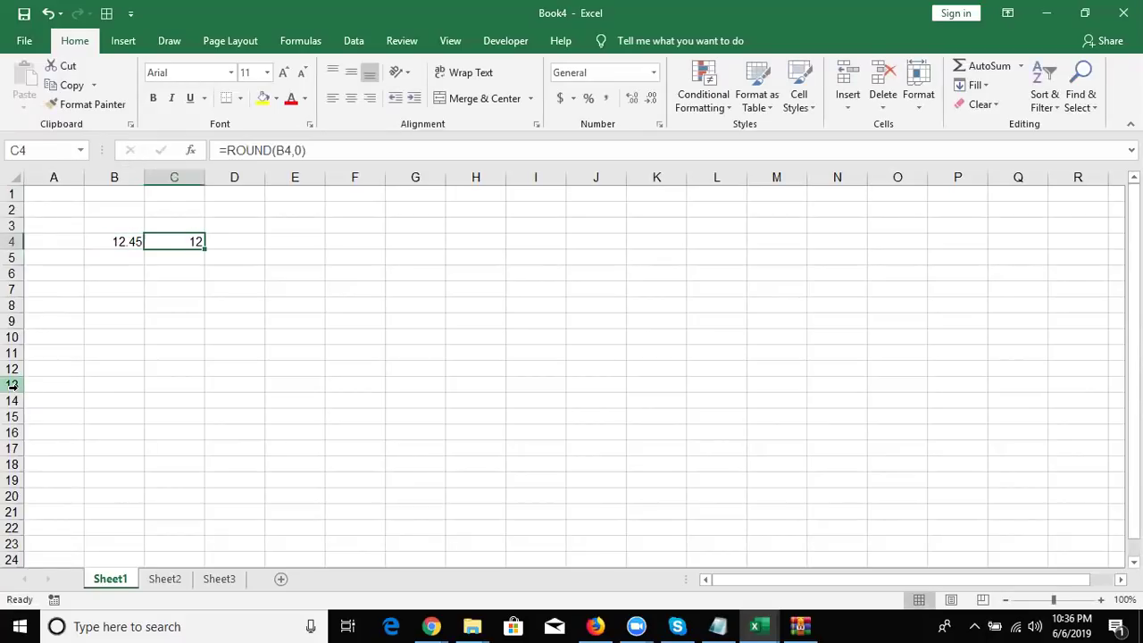
key(Left)
text(1)
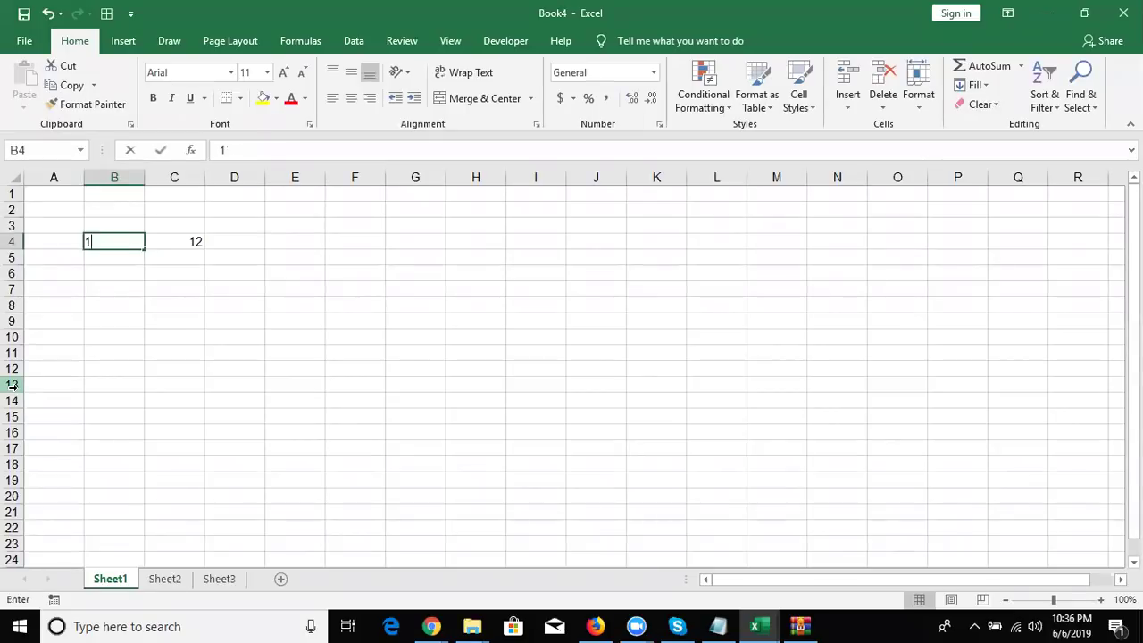
text(2.54)
key(Return)
key(Up)
Enter =ROUNDUP(B4,0) in C5, giving 13
key(Right)
key(Down)
text(=r)
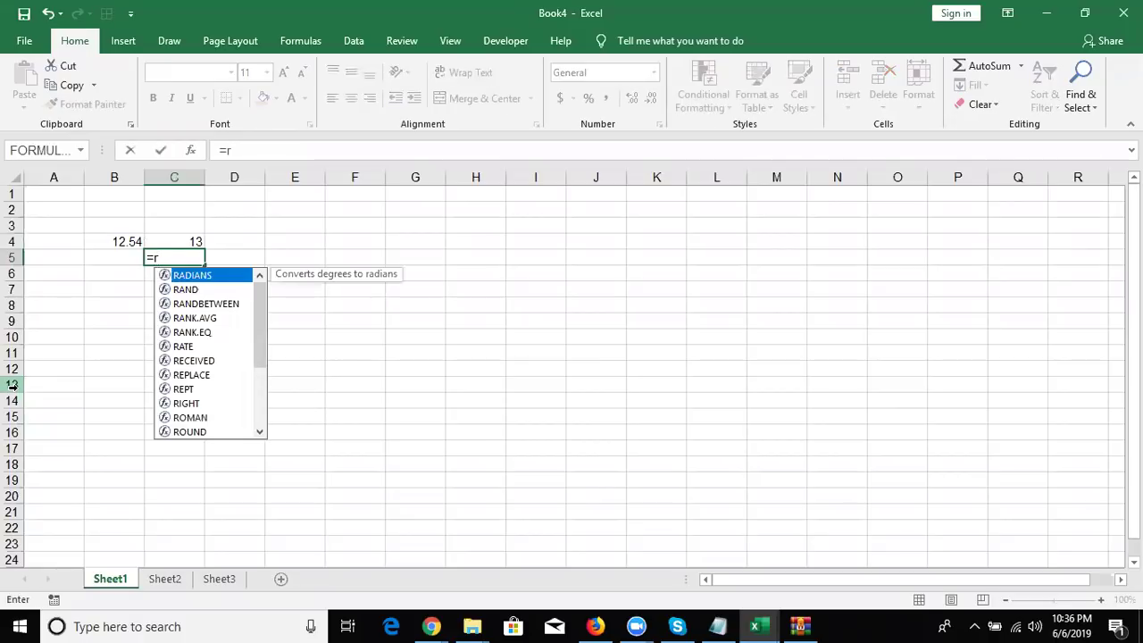
text(ou)
key(Down)
key(Down)
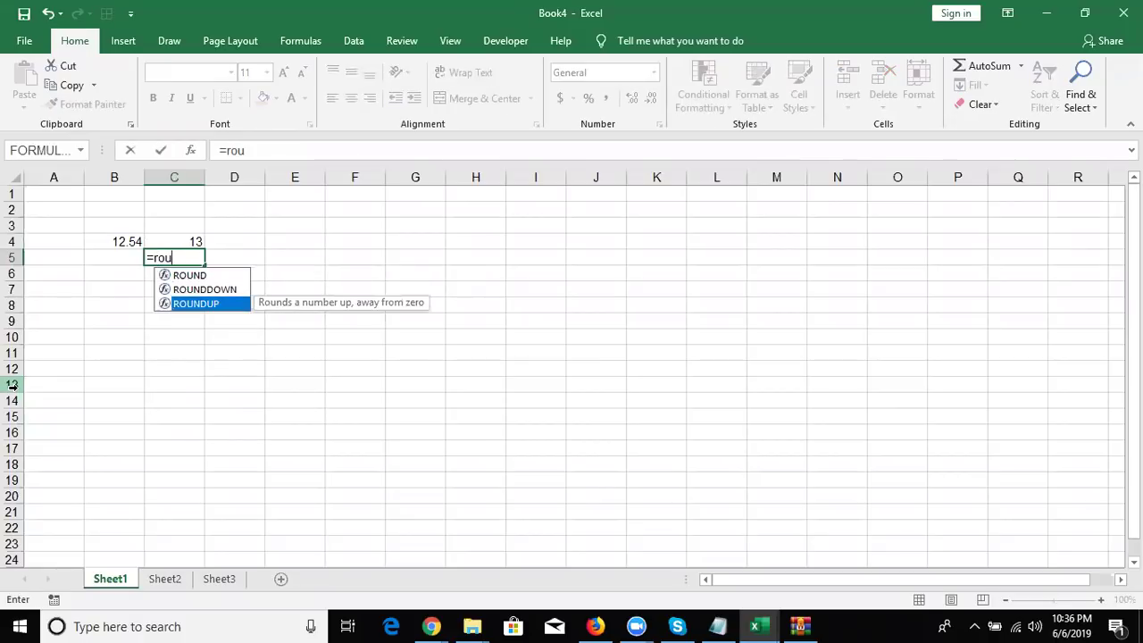
key(Tab)
key(Left)
key(Up)
text(,0)
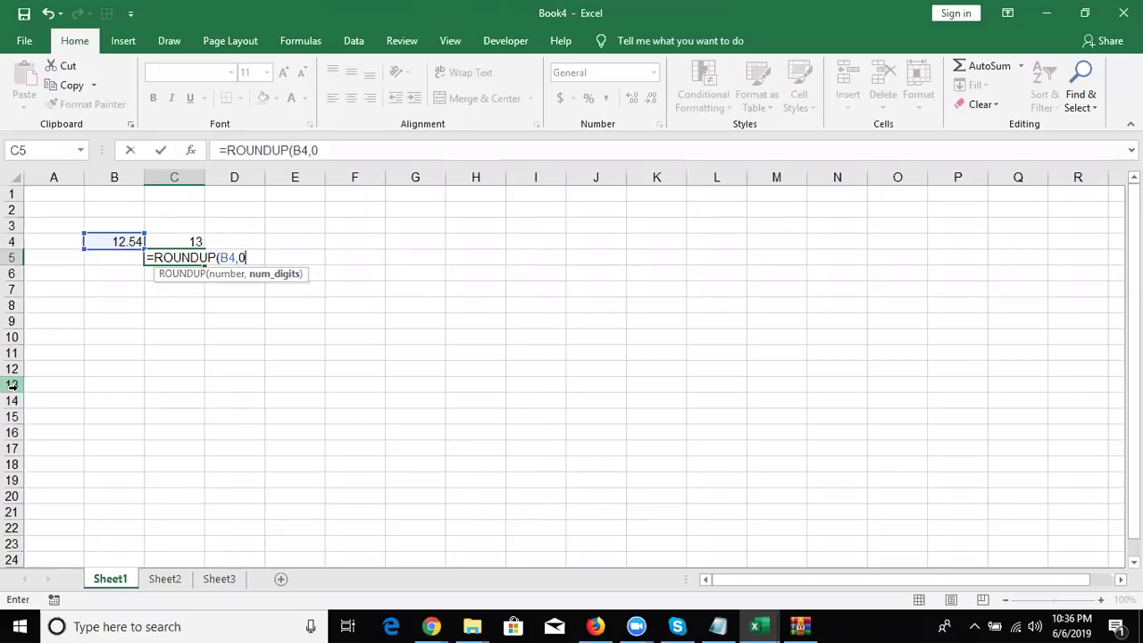
key(Return)
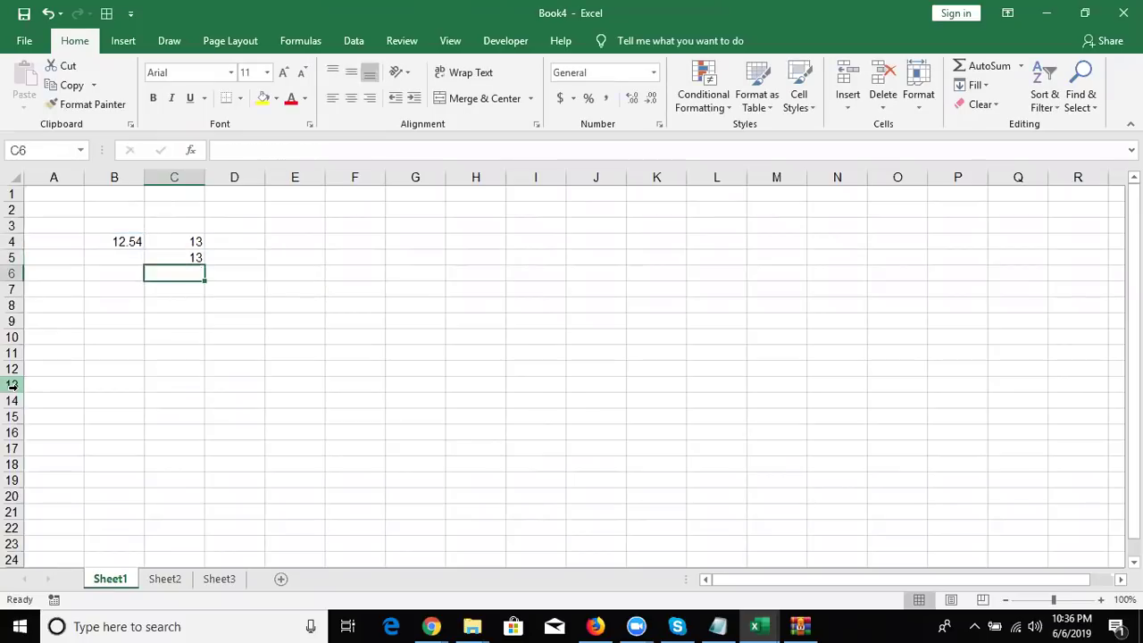
Enter =ROUNDDOWN(B4,0) in C6, giving 12, and review the three rounding results
text(=roun)
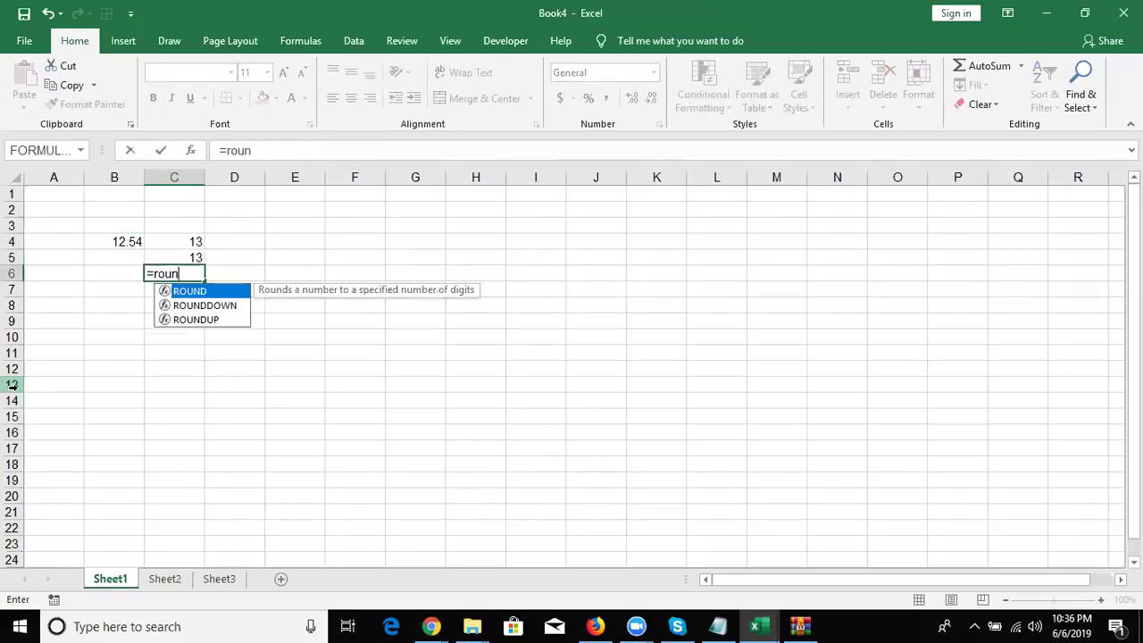
key(Down)
key(Tab)
key(Left)
key(Up)
key(Up)
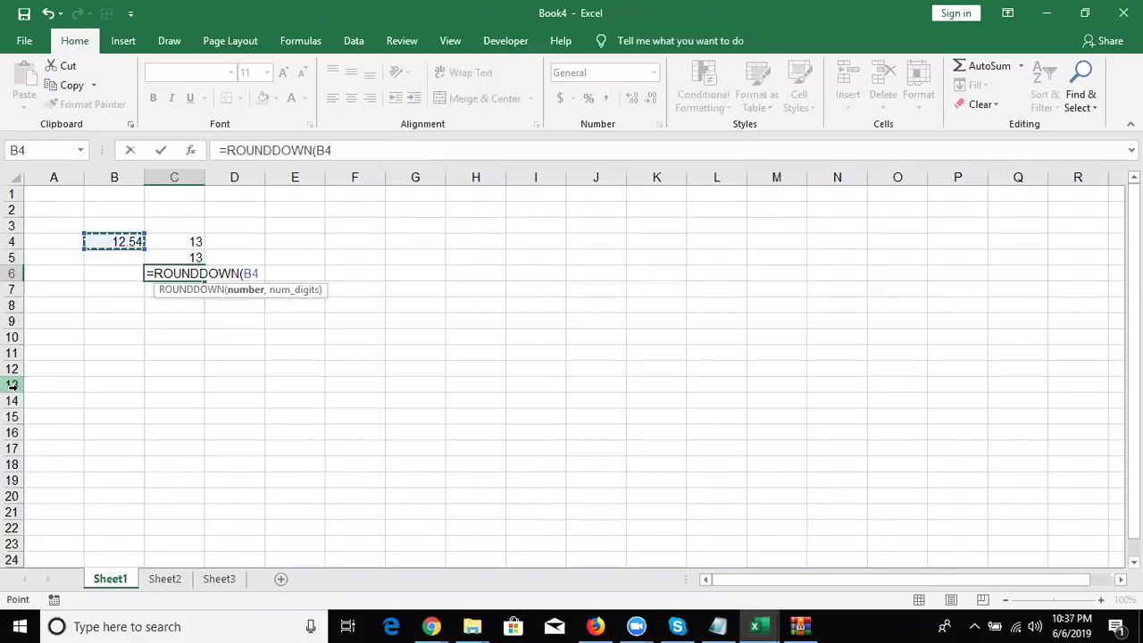
text(,0)
key(Return)
key(Up)
key(Up)
key(Up)
key(Down)
key(Up)
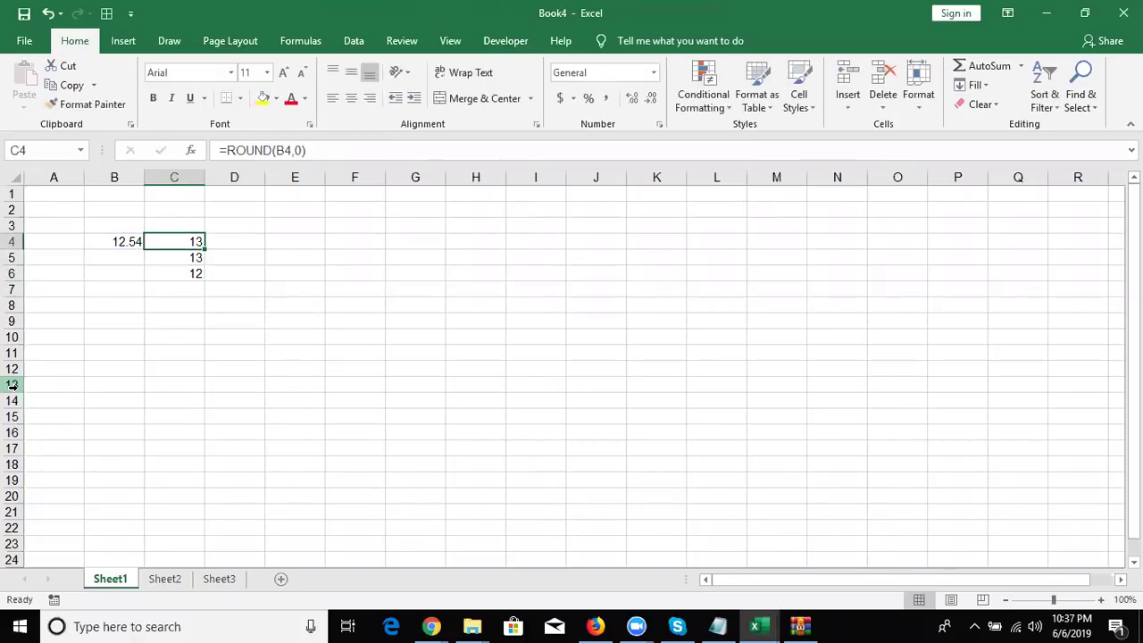
key(Down)
key(Down)
key(Down)
key(Down)
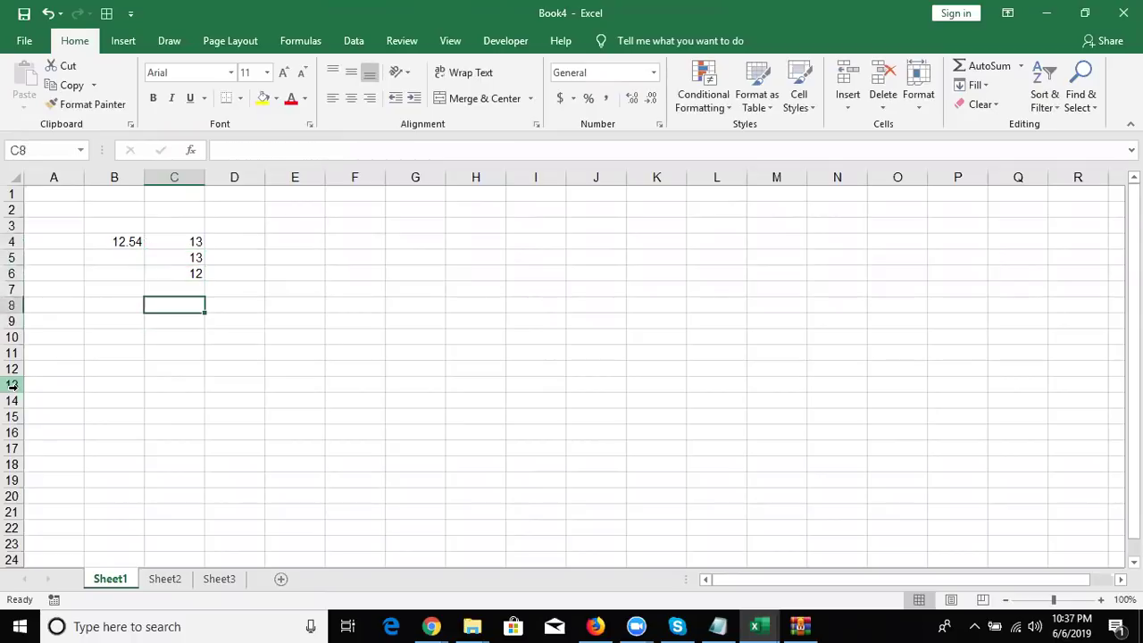
Enter 500 in F4
key(Up)
key(Up)
key(Up)
key(Up)
key(Right)
key(Right)
key(Right)
key(Right)
key(Left)
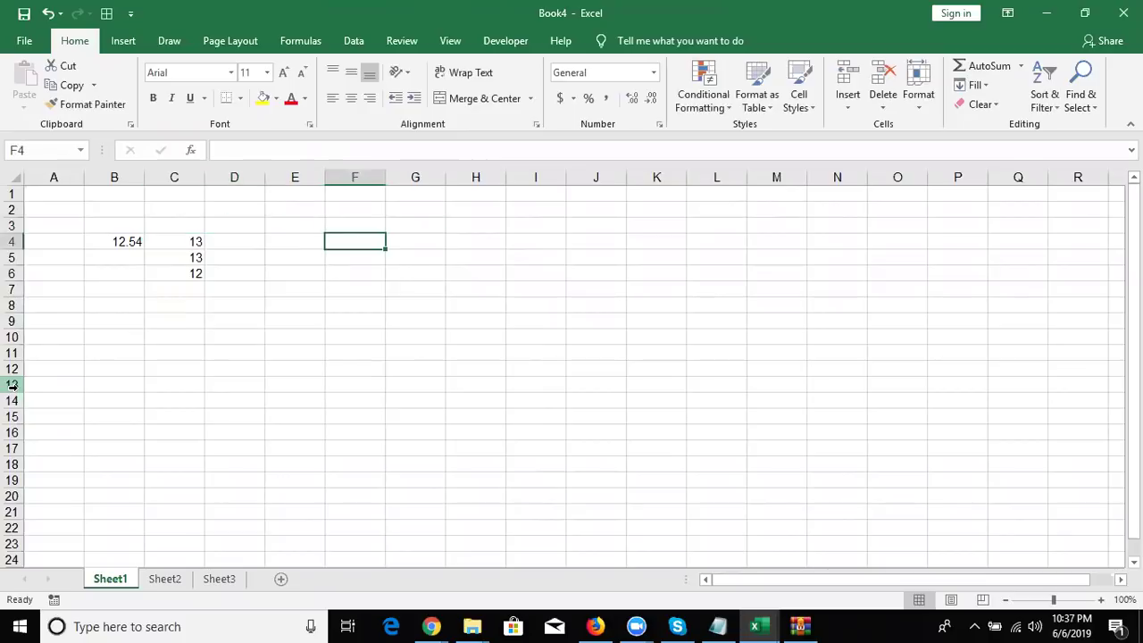
text(500)
key(Return)
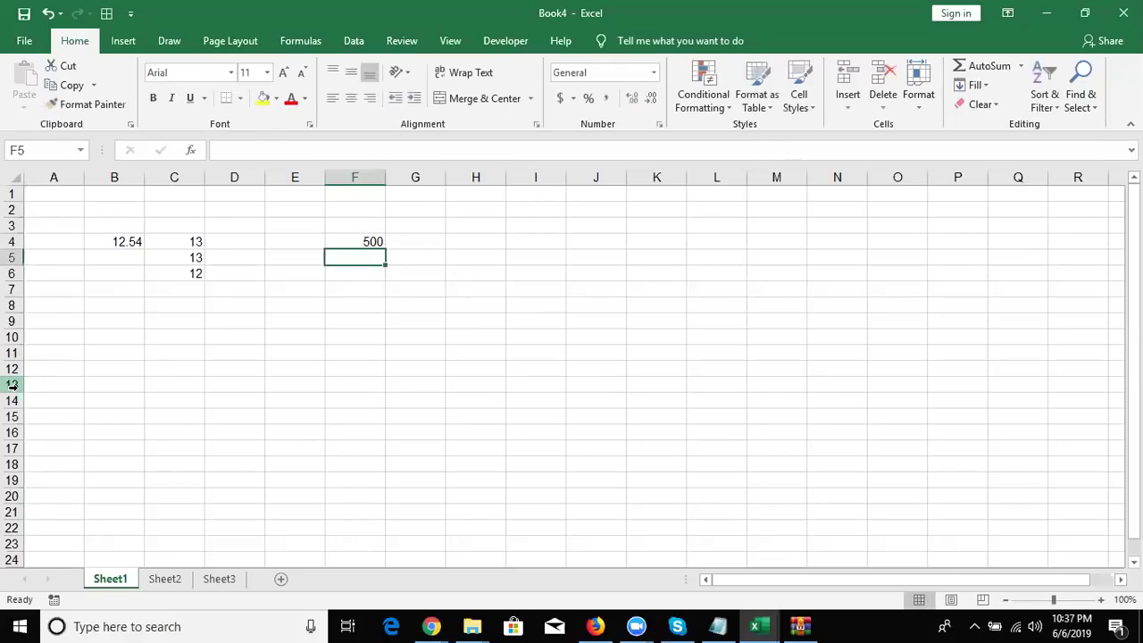
Enter trial values 8300, 8000 and 8500 in G4:I4
key(Up)
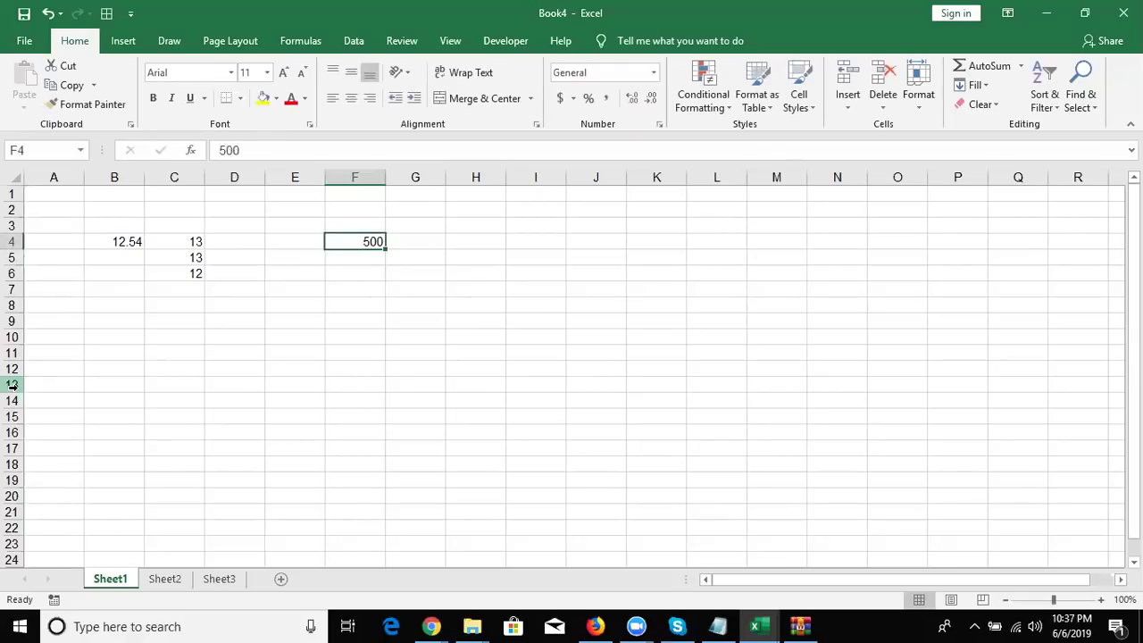
key(Right)
text(8300)
key(Return)
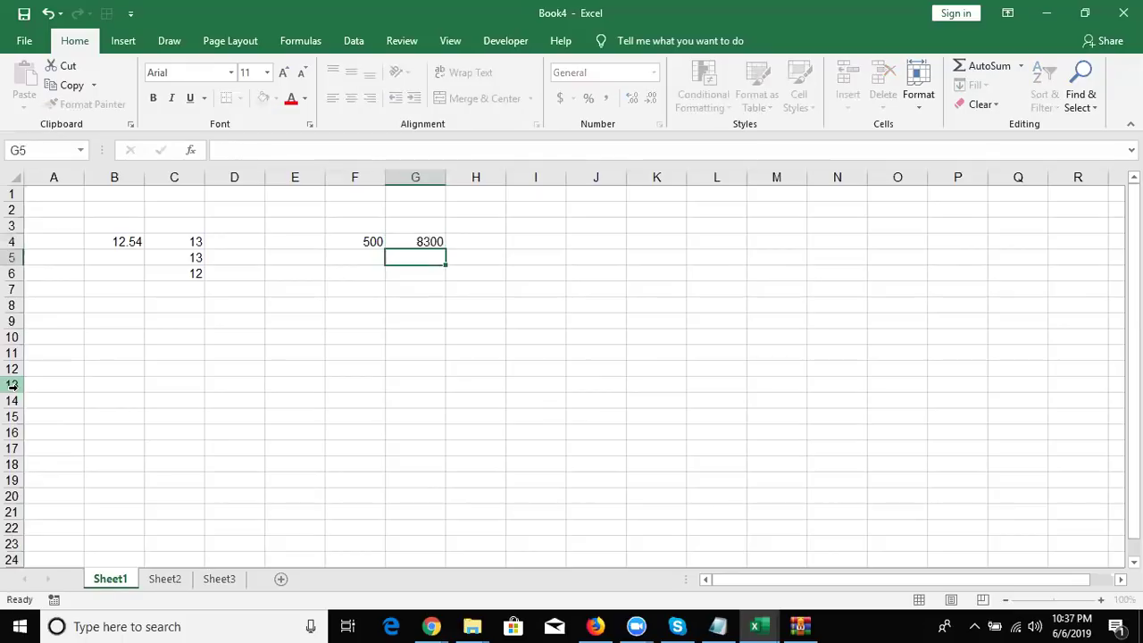
key(Up)
key(Right)
text(8)
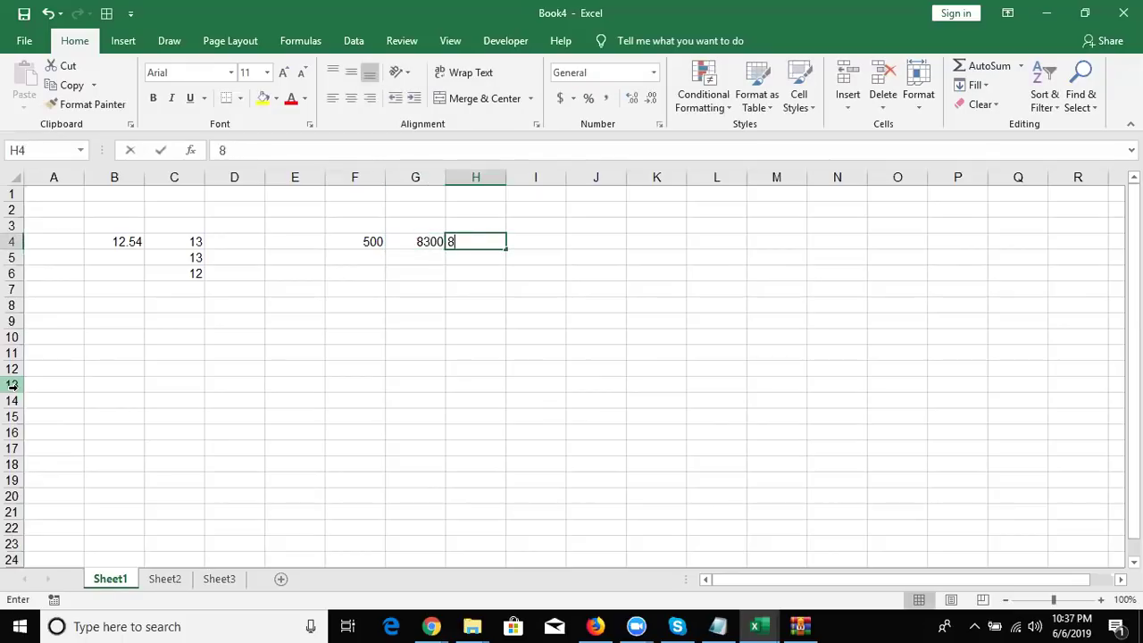
text(000)
key(Right)
text(8500)
key(Right)
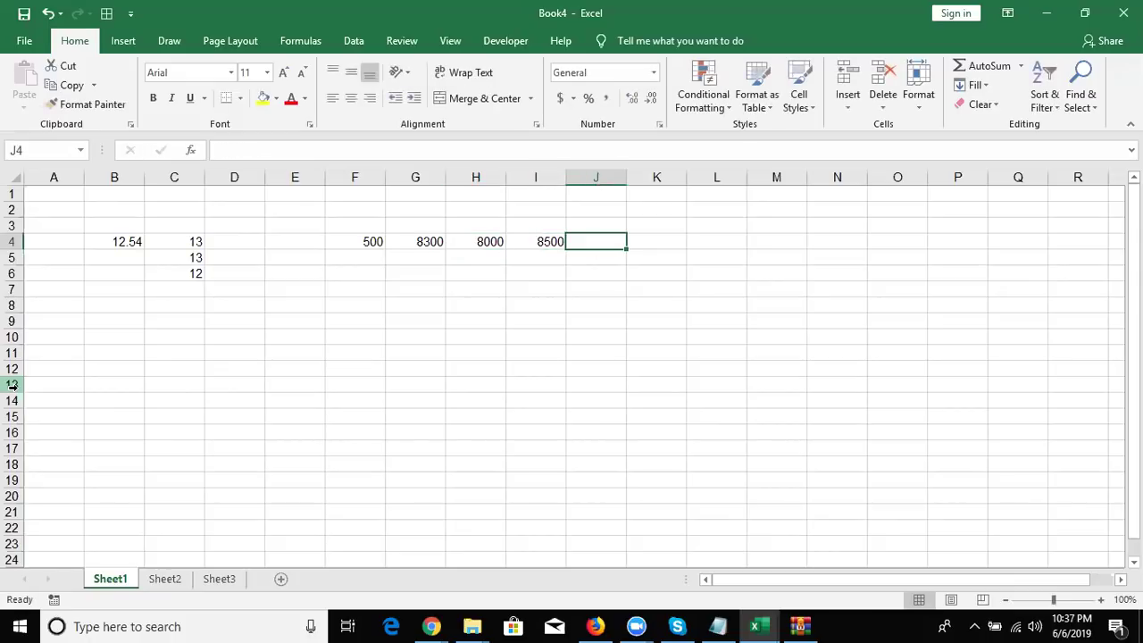
Clear the trial values in G4:I4 and enter 164658 in G4
key(Left)
key(Left)
key(Left)
key(shift+Right)
key(shift+Right)
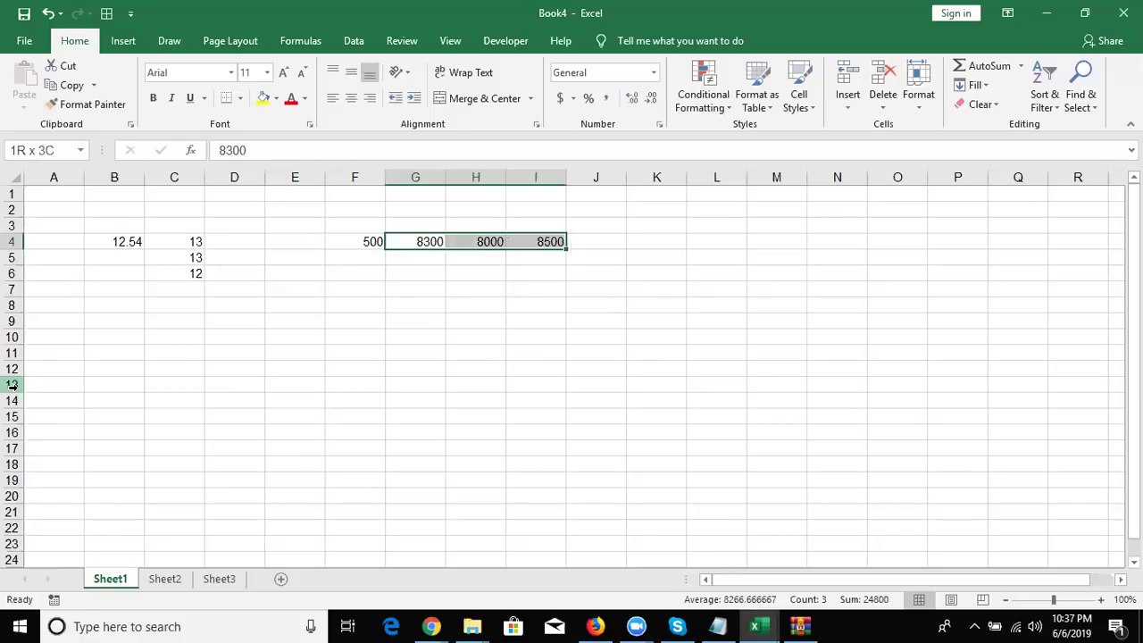
key(Delete)
key(Left)
key(Right)
text(164658)
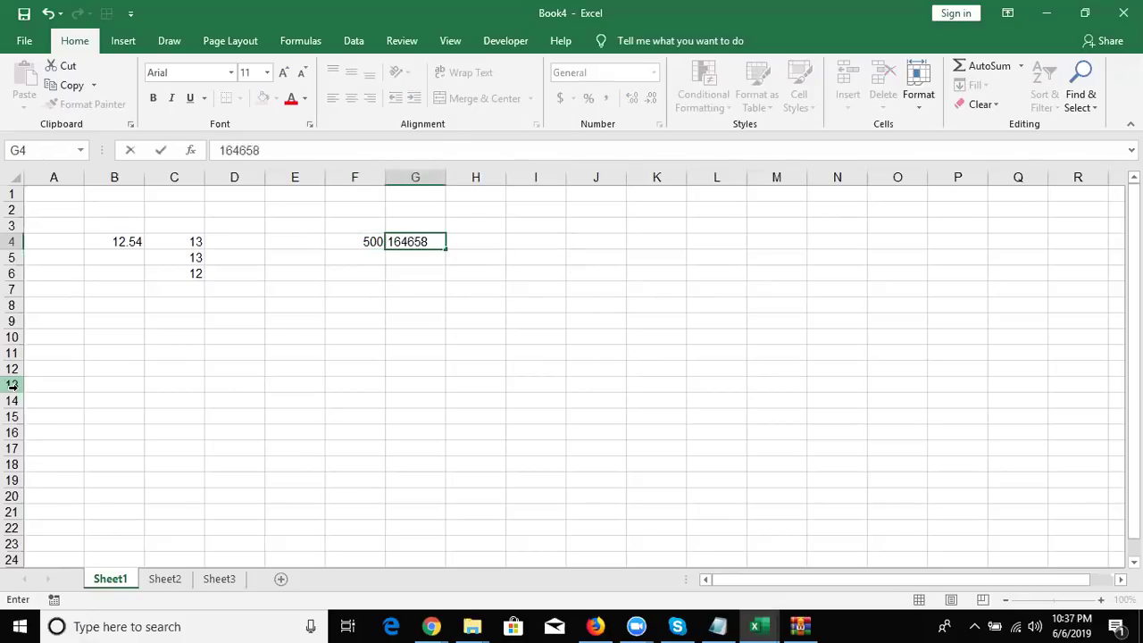
key(Return)
key(Up)
key(Right)
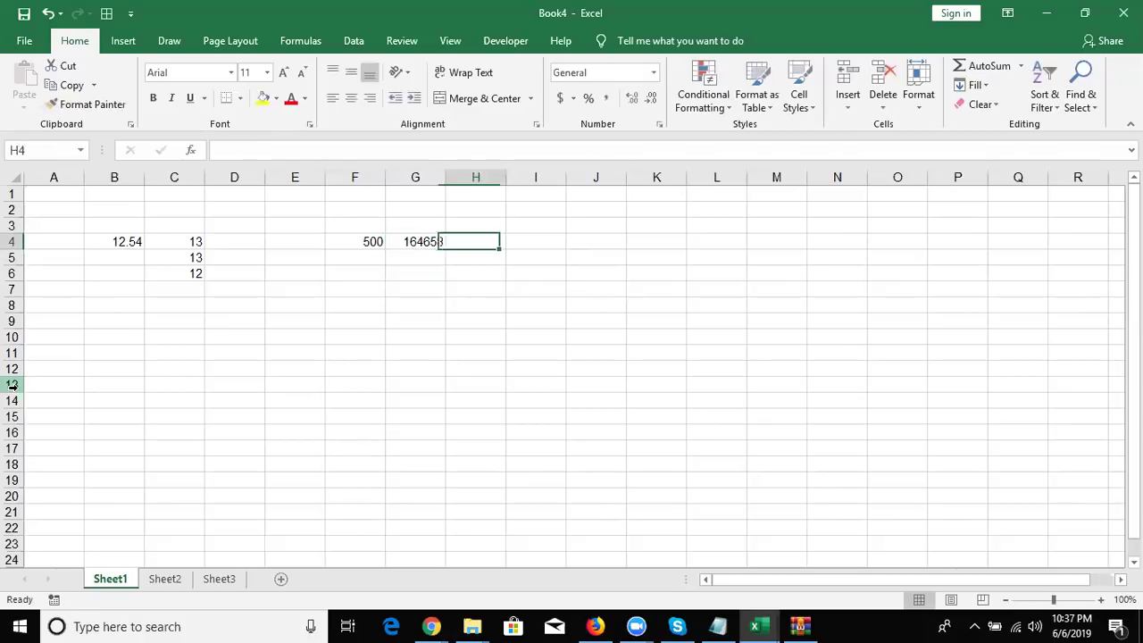
Enter a CEILING formula in H4 rounding G4 (164658) up to the multiple in F4 (500)
text(=)
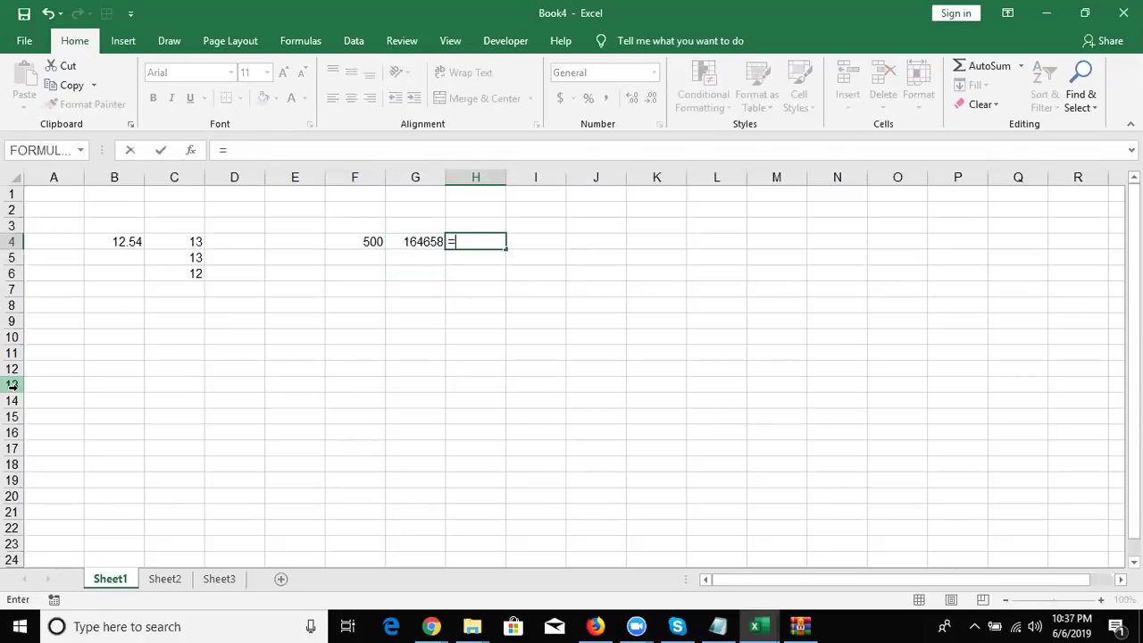
text(cel)
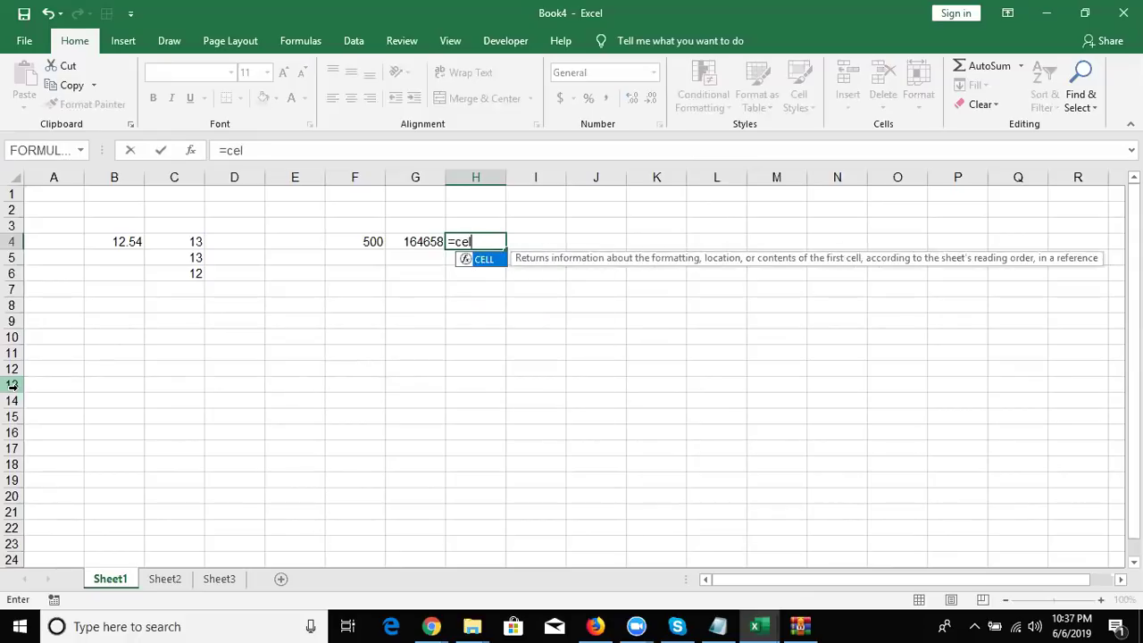
key(BackSpace)
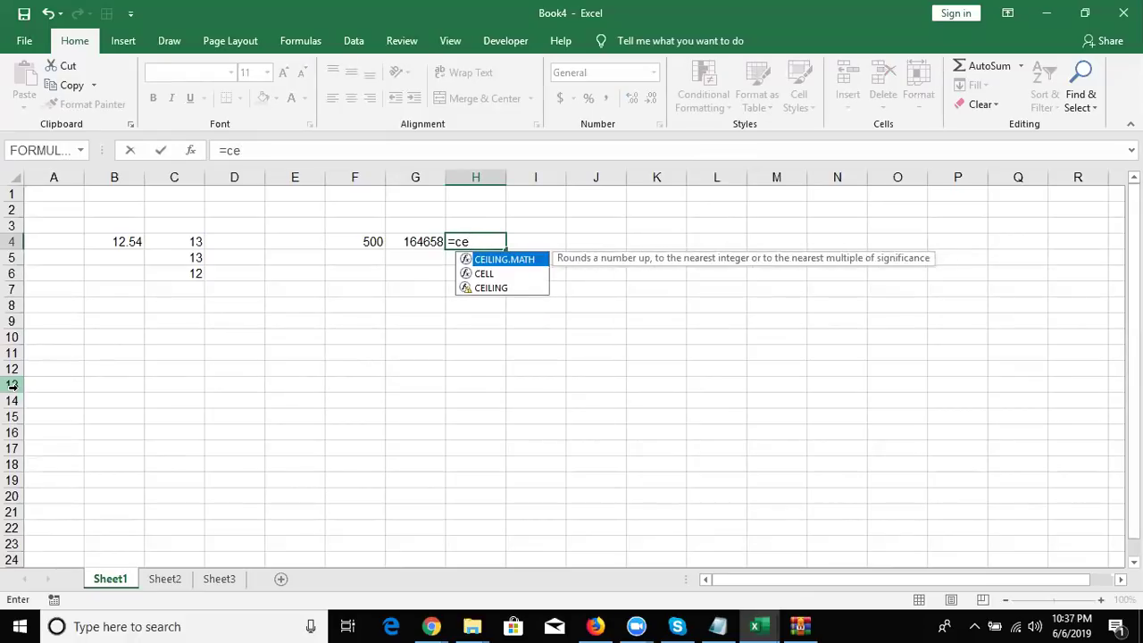
key(Down)
key(Down)
key(Tab)
key(Left)
key(Left)
key(Right)
text(,)
key(Left)
key(Left)
key(Return)
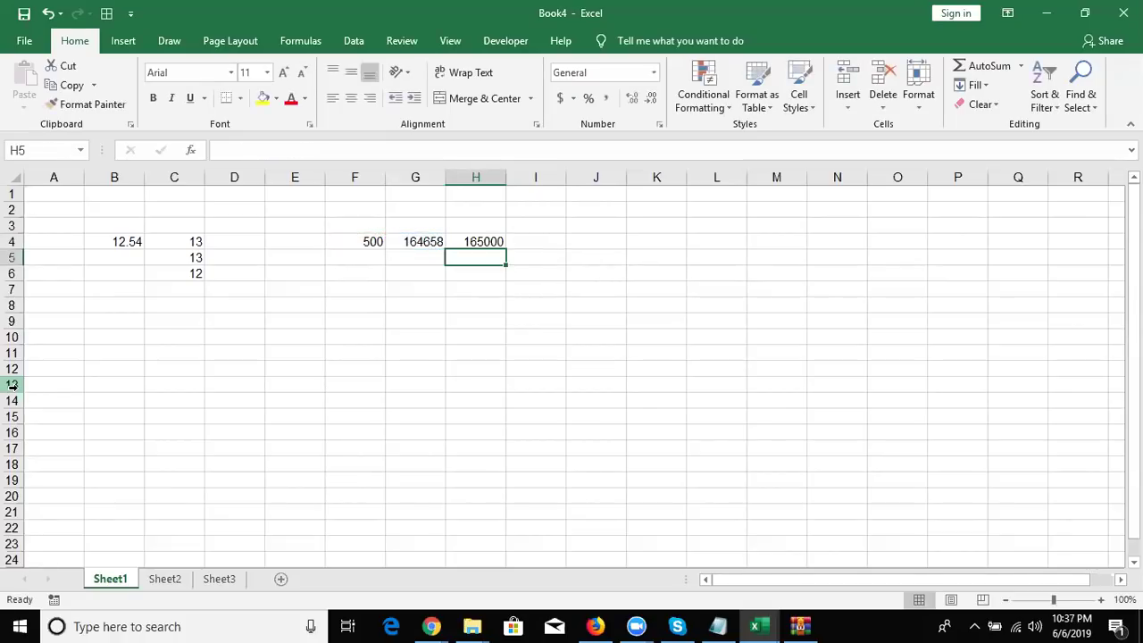
key(Up)
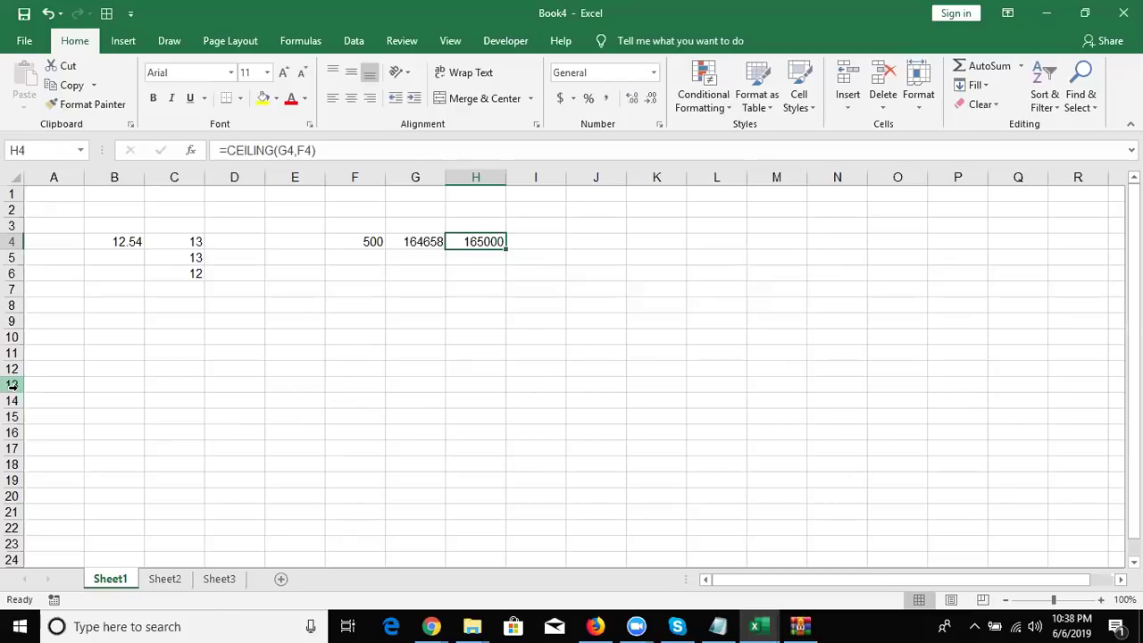
Try several values in F6 (60, 1, 30), settling on 60
key(Down)
key(Down)
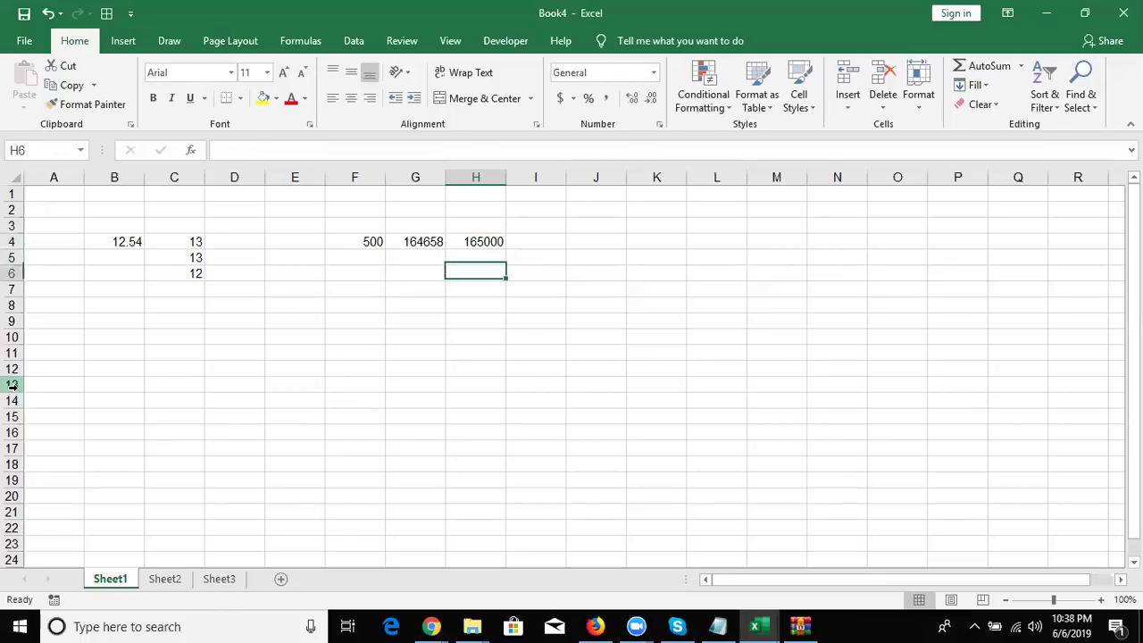
key(Left)
key(Left)
text(60)
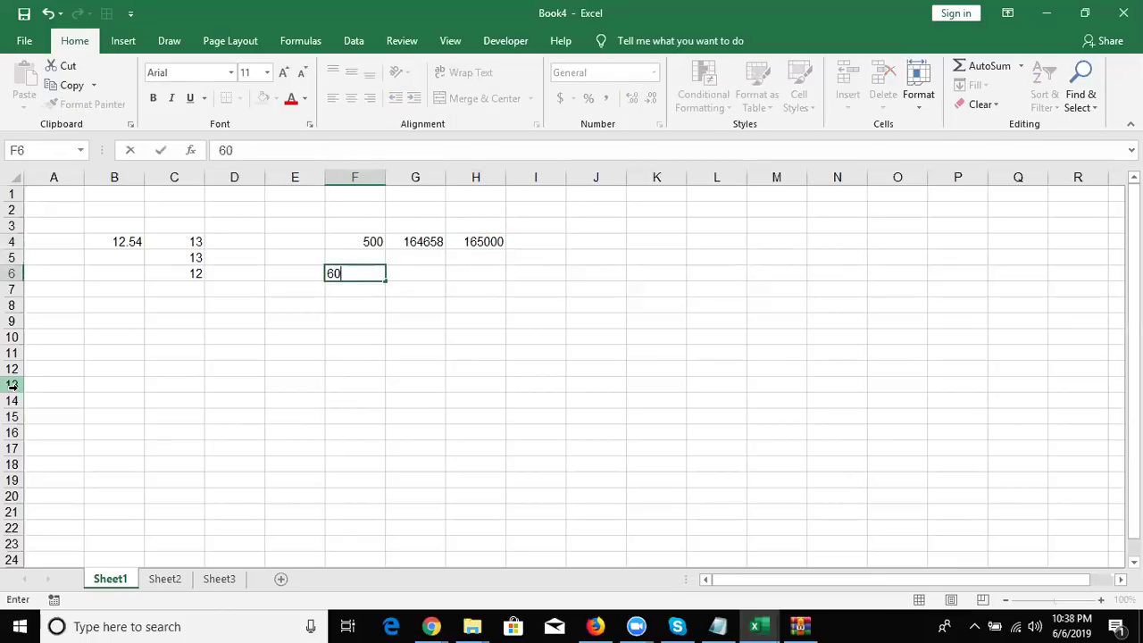
key(Right)
key(Left)
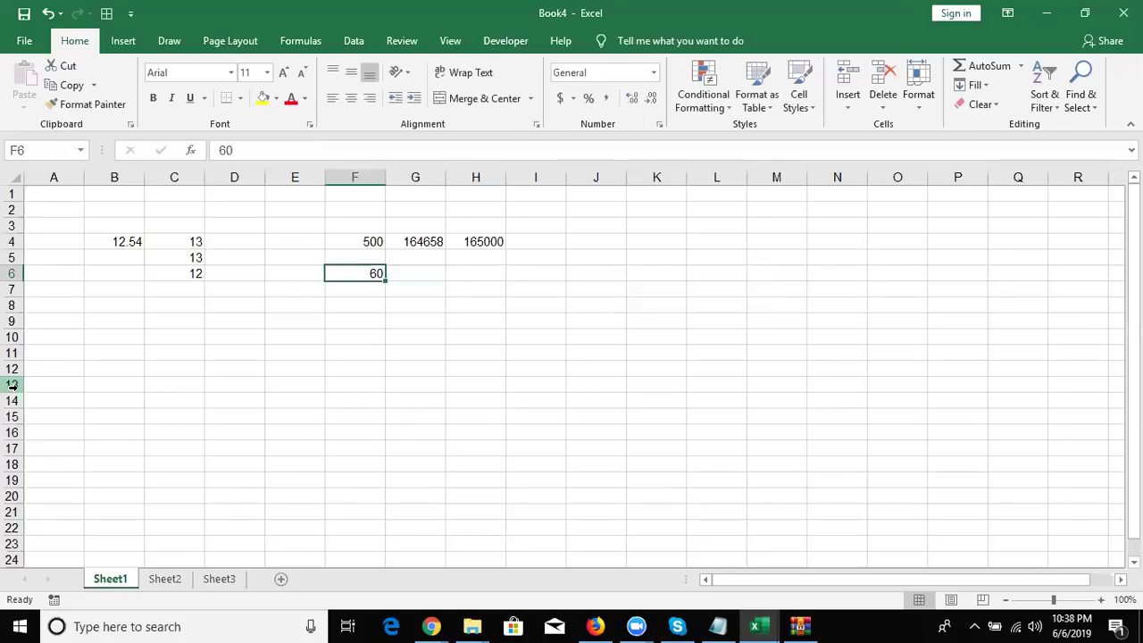
text(1)
key(Right)
key(Up)
key(Down)
key(Left)
text(30)
key(Right)
key(Left)
text(60)
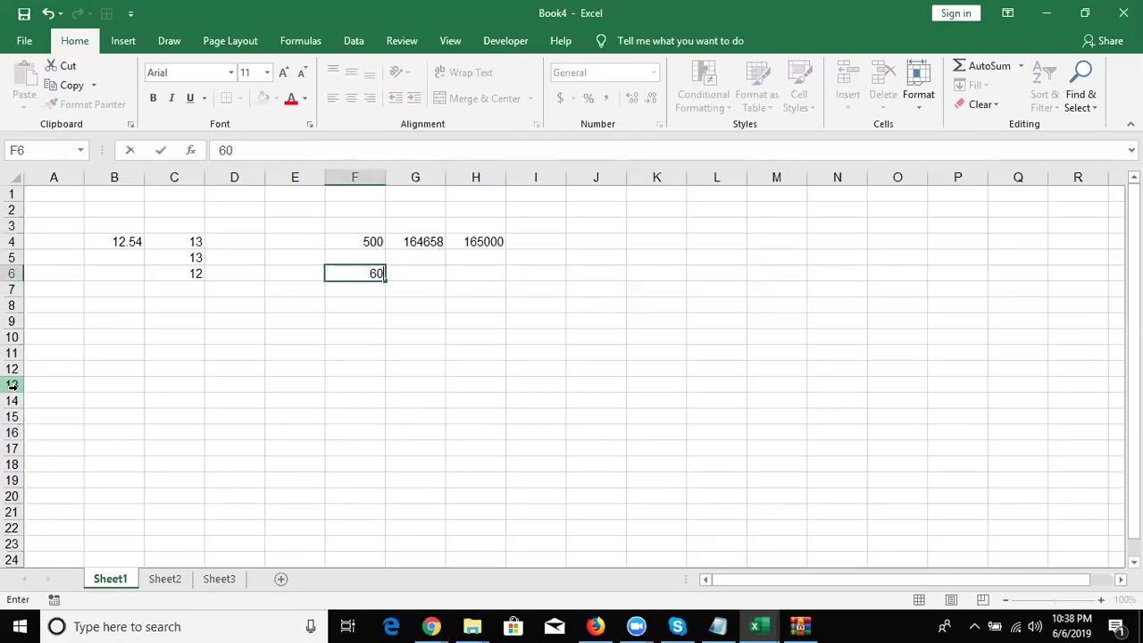
key(Right)
Enter 1 in G6, cancelling the later edits so it stays 1
text(1)
key(Right)
key(Left)
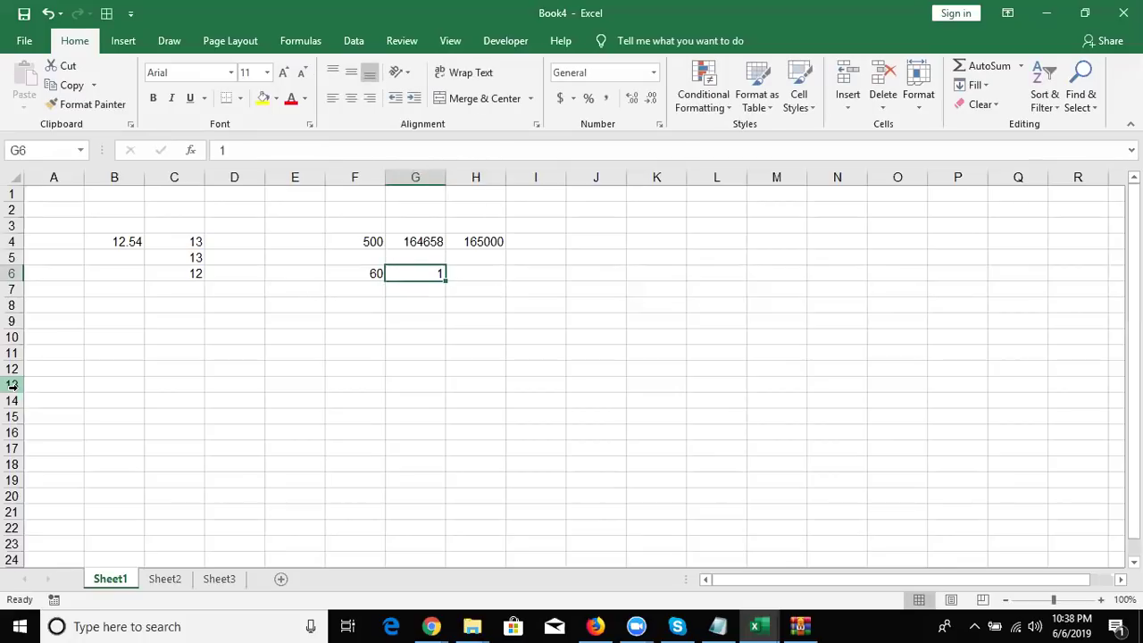
text(2)
key(Escape)
key(BackSpace)
key(Escape)
Enter the example value 1236 in F8
key(Right)
key(Down)
key(Down)
key(Left)
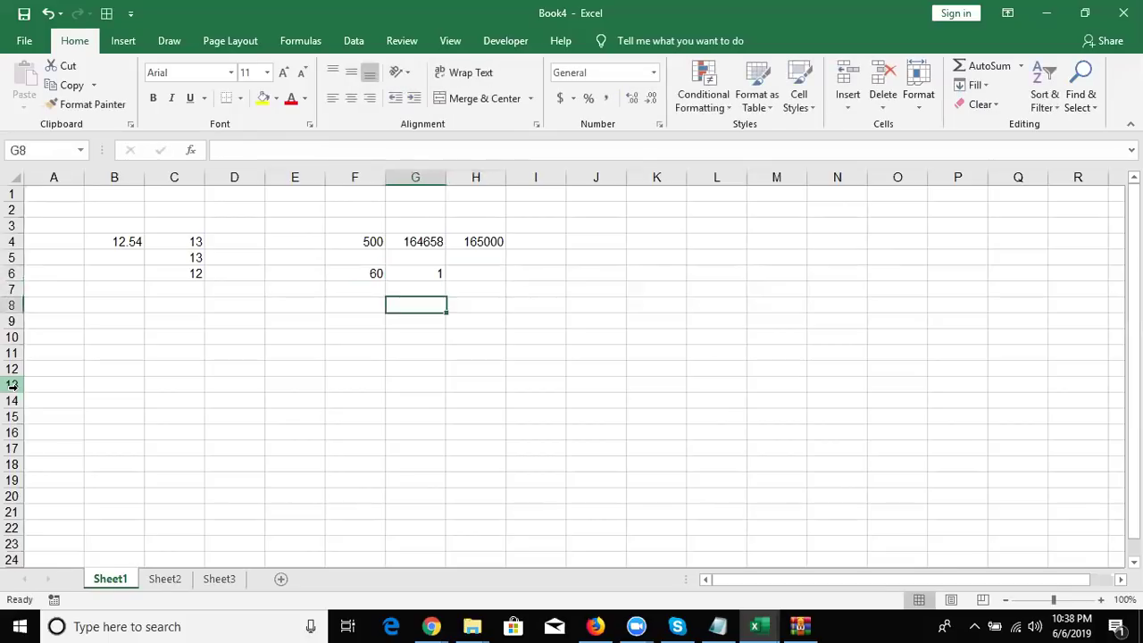
key(Left)
text(12)
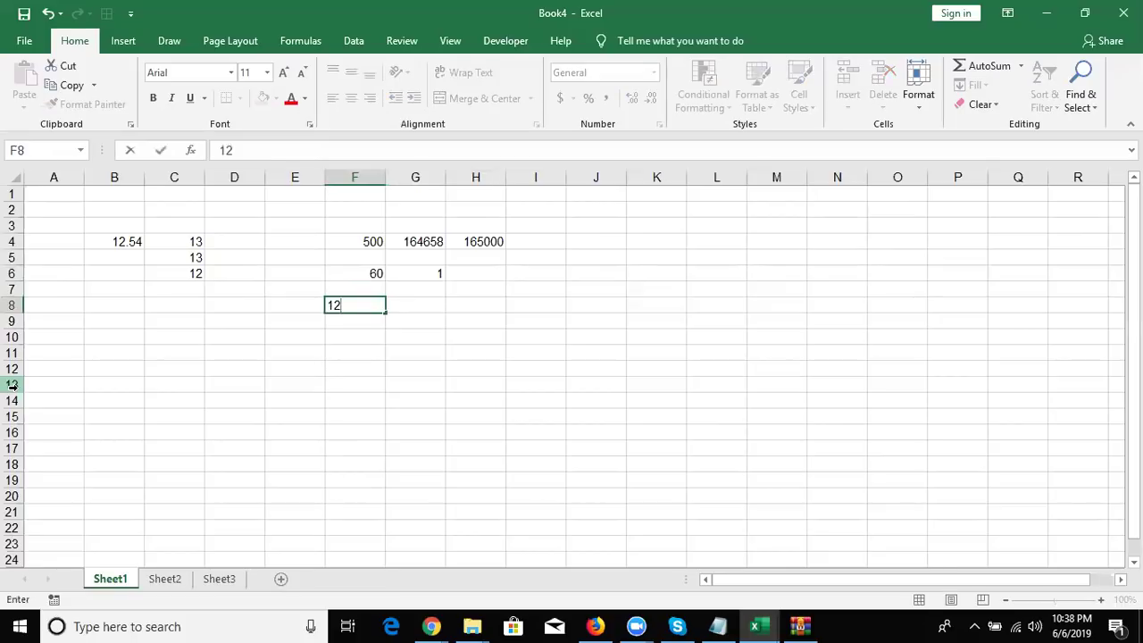
text(36)
key(Return)
key(Up)
Enter =CEILING(F8,60) in G8 to round 1236 up to 1260
key(Right)
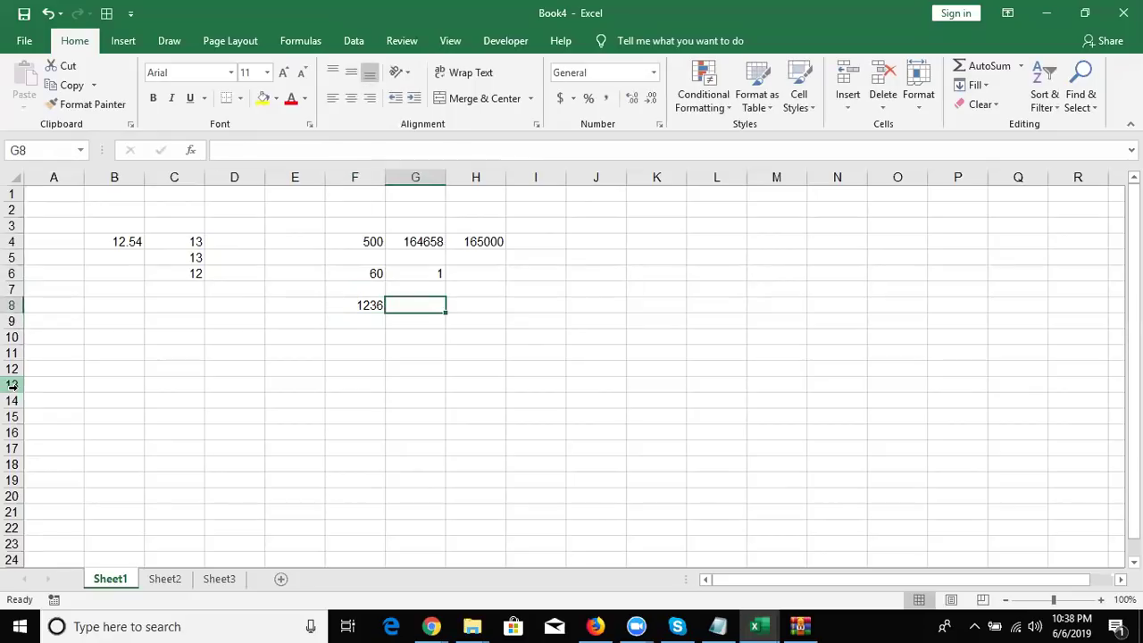
text(=)
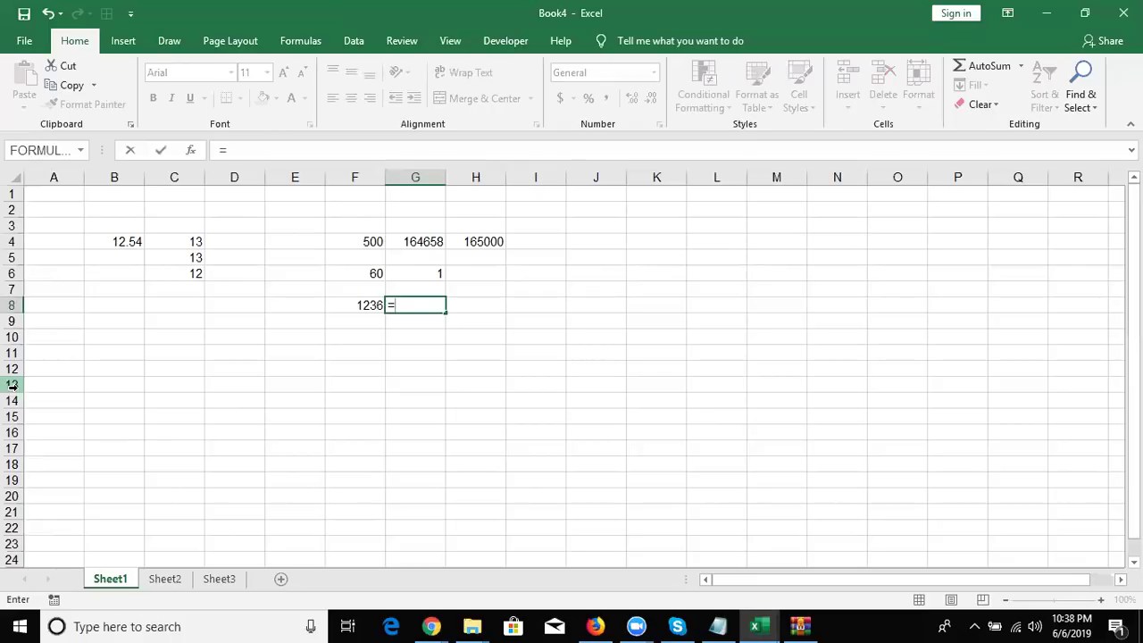
text(ce)
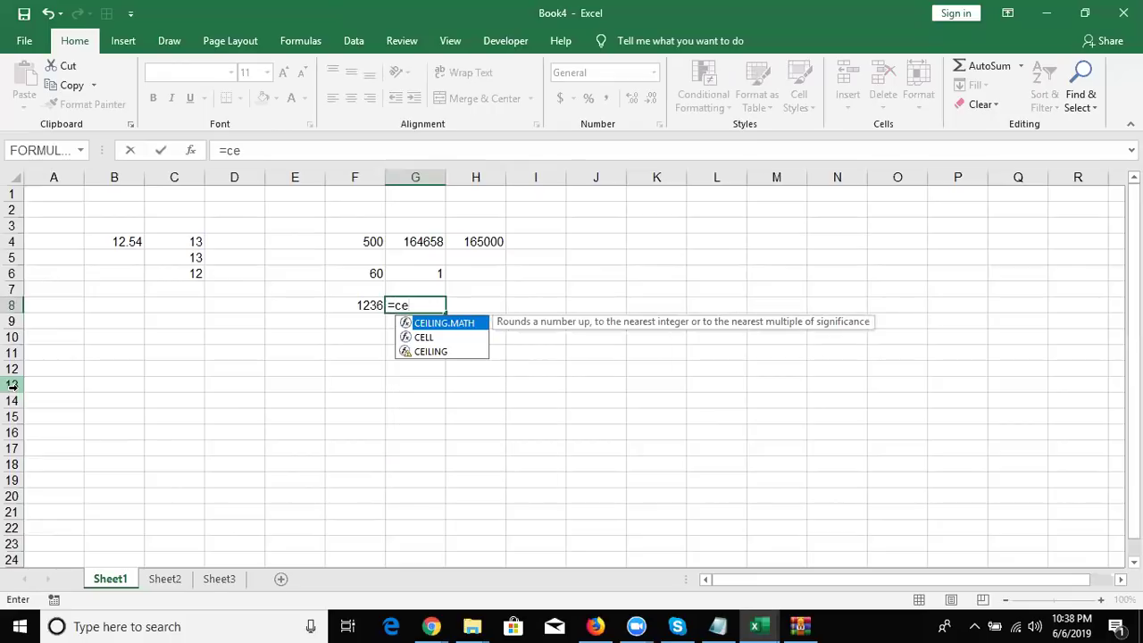
key(Down)
key(Down)
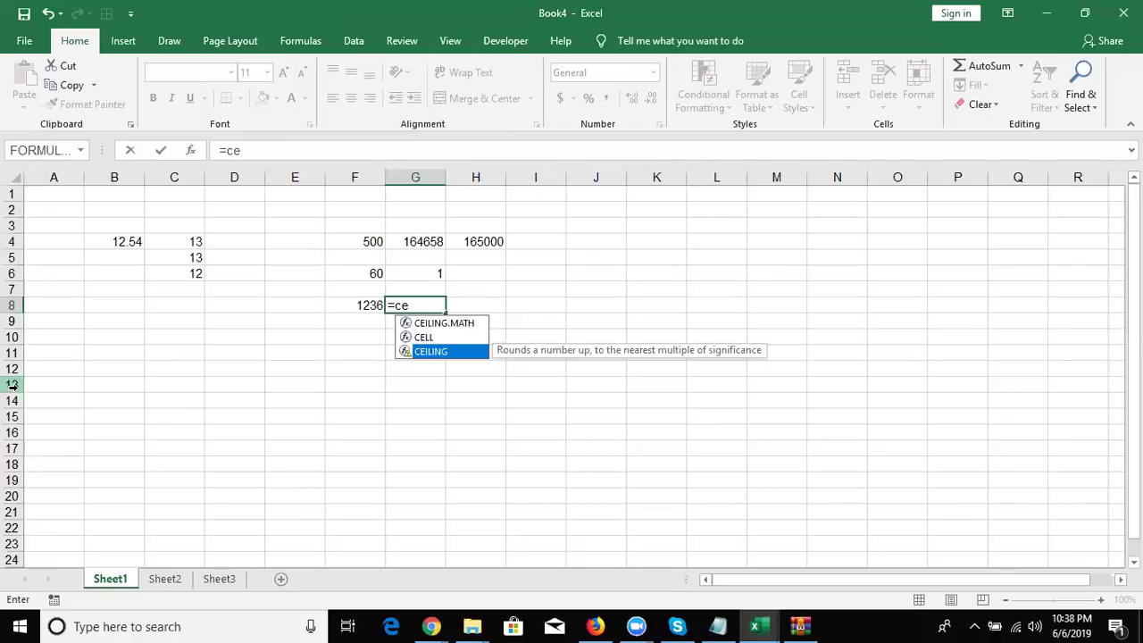
key(Tab)
key(Left)
text(,)
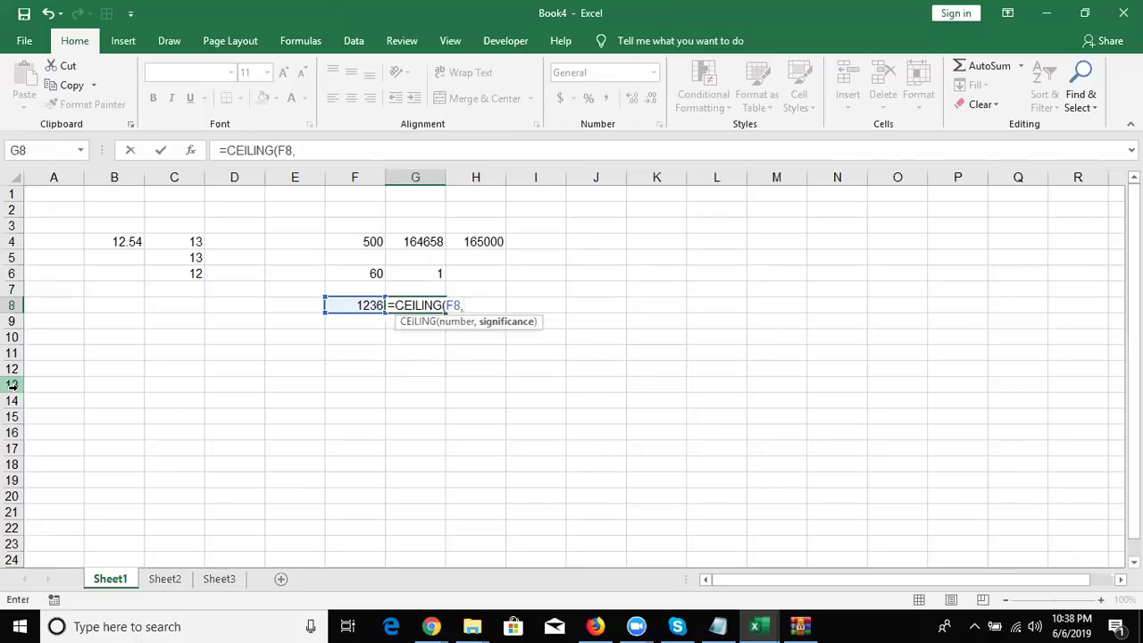
text(60)
key(Return)
key(Up)
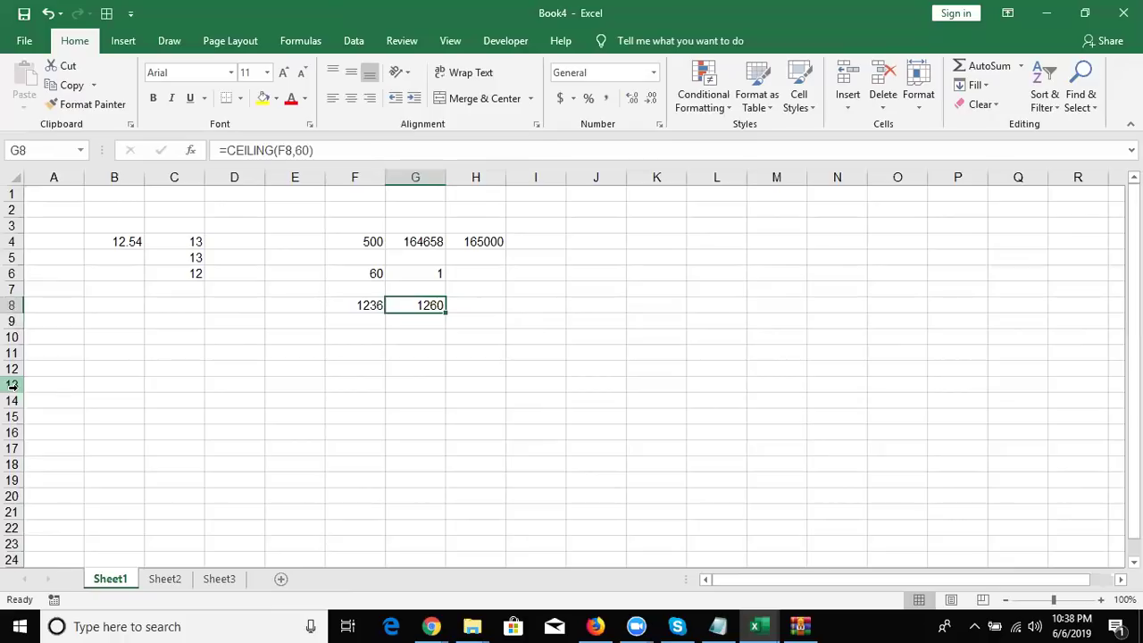
Divide the rounded value by 60 in H8 with =G8/60, giving 21
key(Right)
text(=)
key(Left)
text(/60)
key(Return)
key(Up)
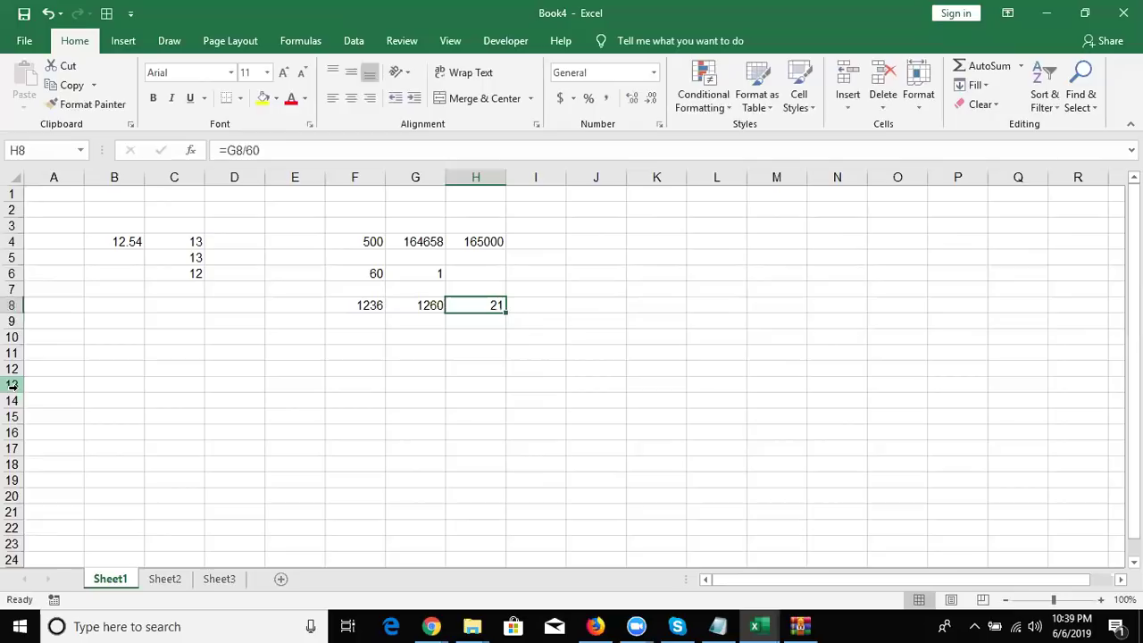
Review the row 8 results and H4's CEILING formula
key(Left)
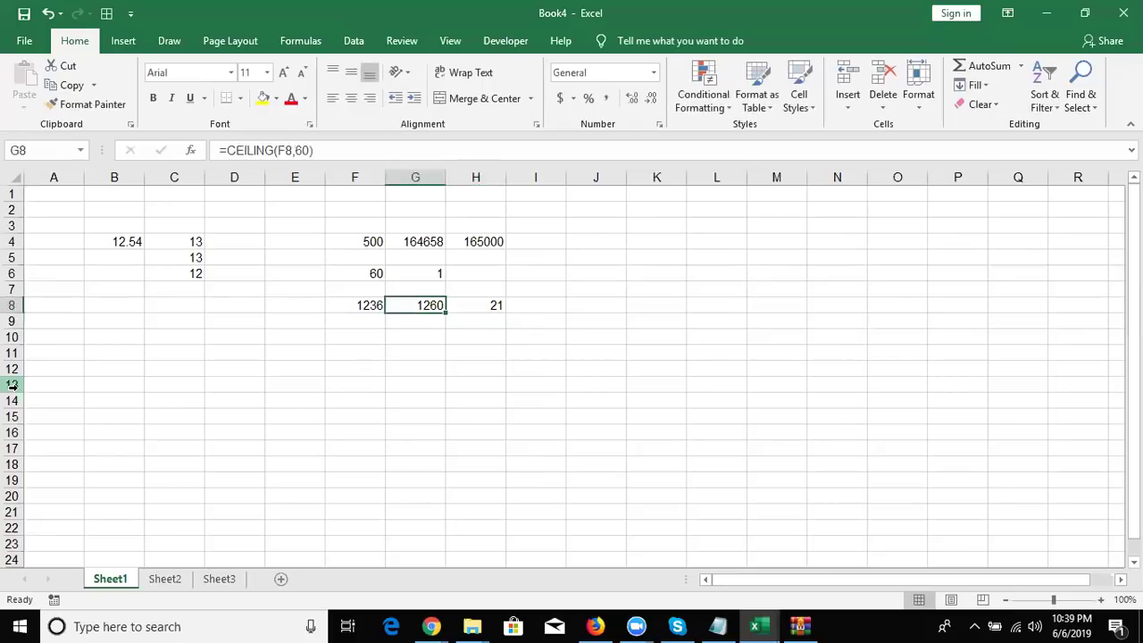
key(Left)
key(Down)
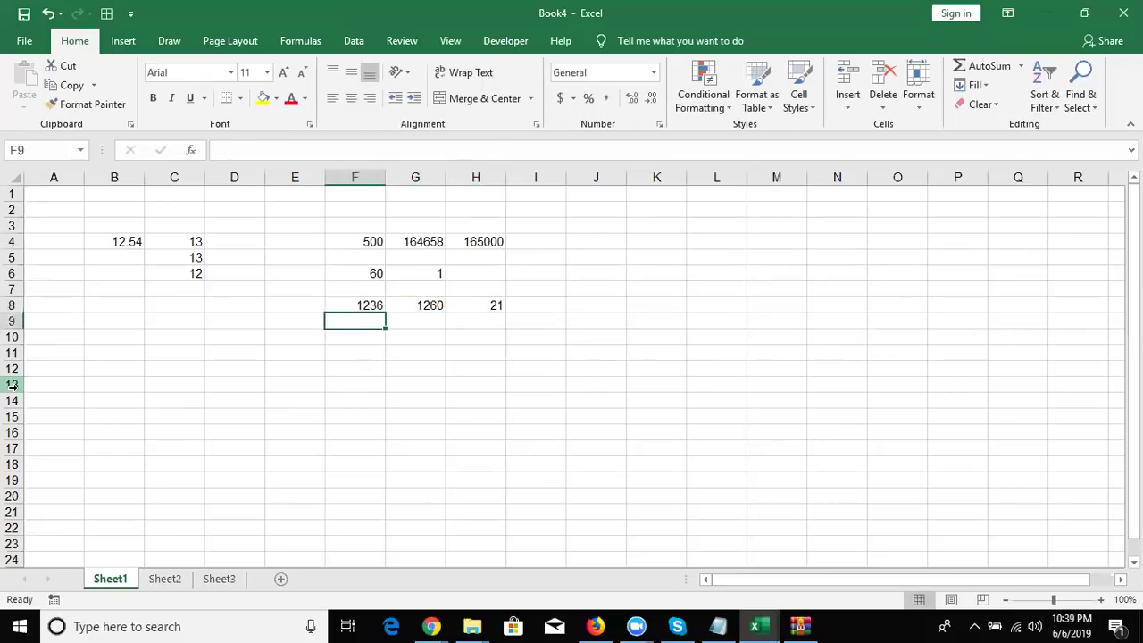
key(Up)
key(Right)
key(Right)
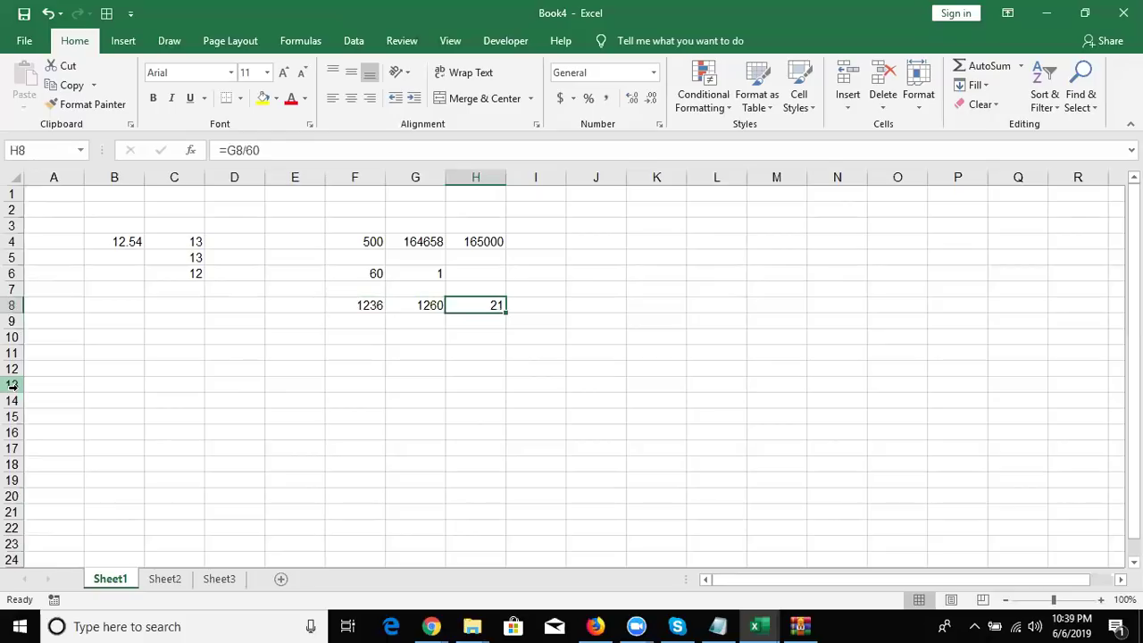
key(Up)
key(Up)
key(Up)
key(Up)
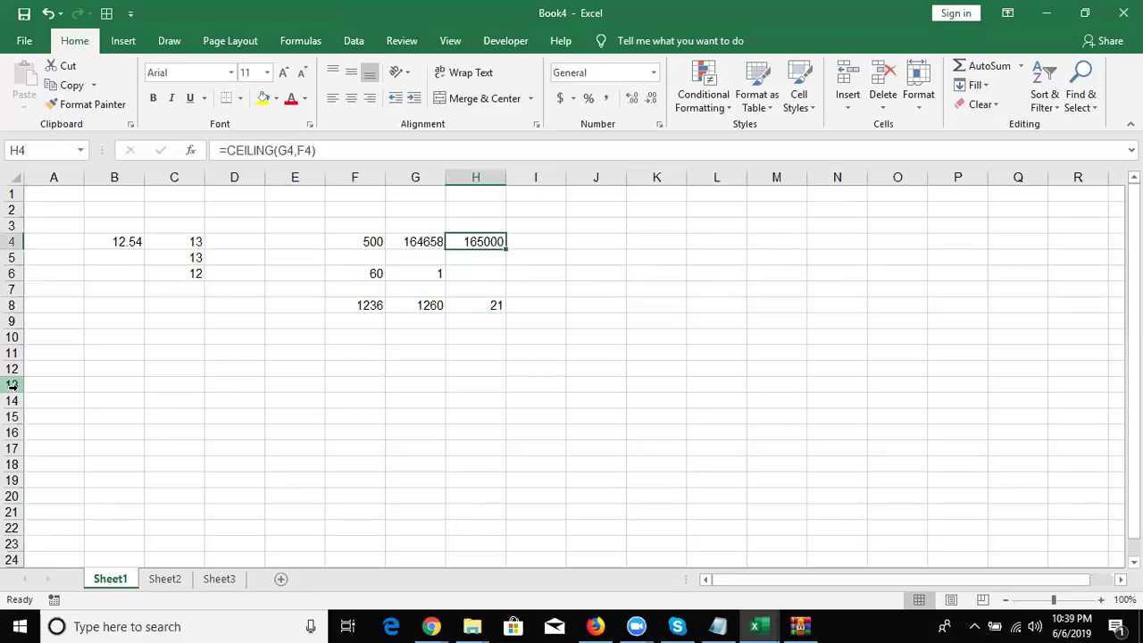
key(Right)
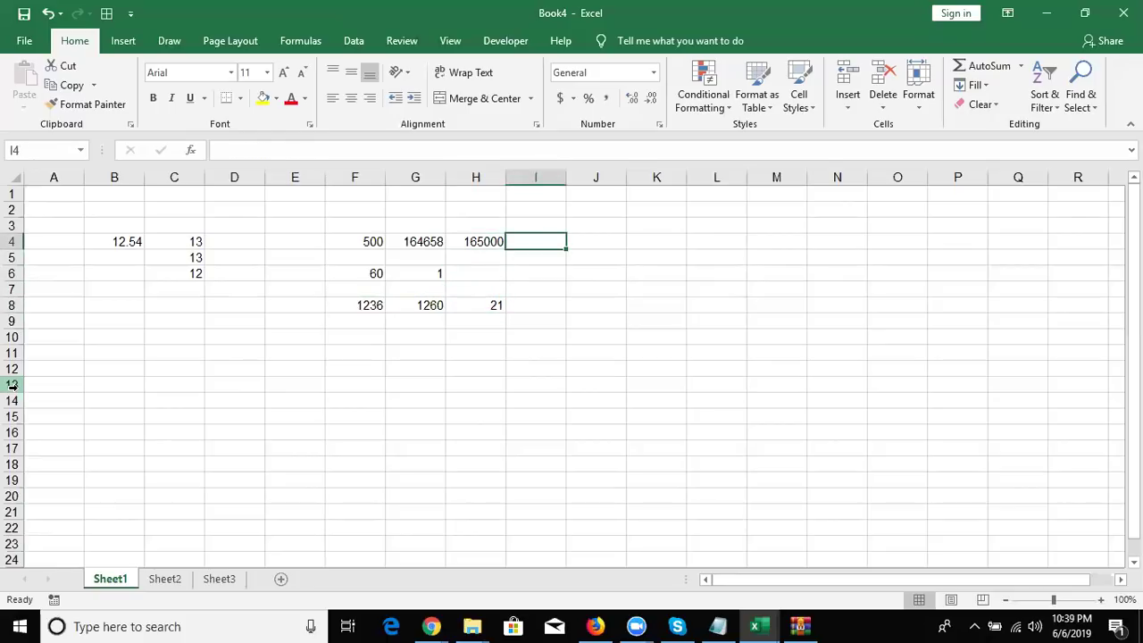
Enter =FLOOR(H4,500) in I4
text(=fl)
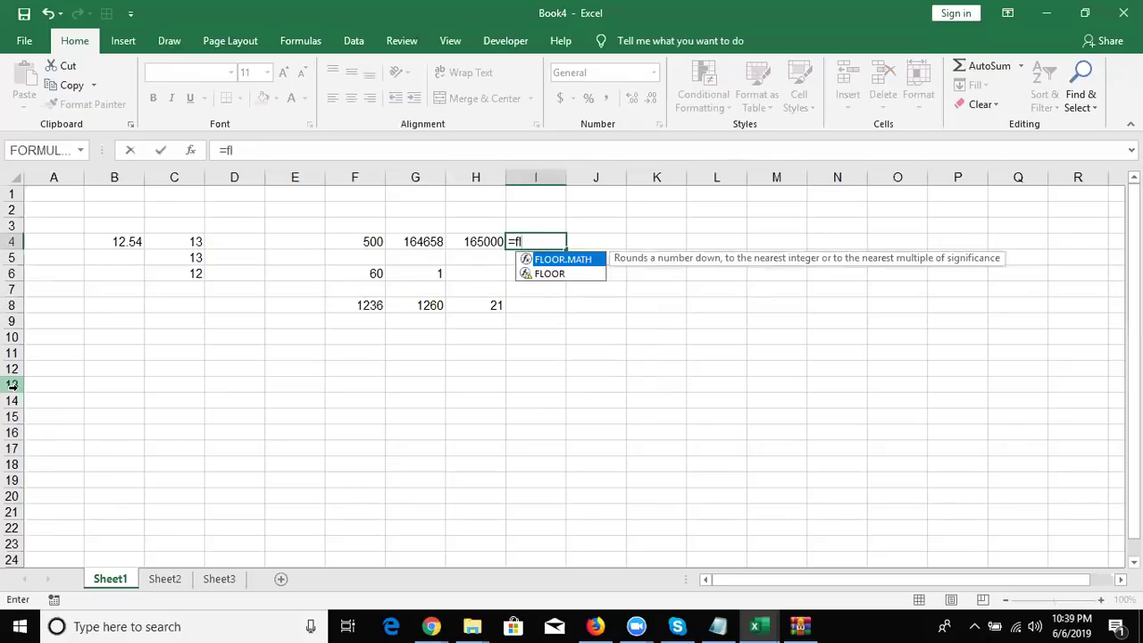
text(o)
key(Down)
key(Tab)
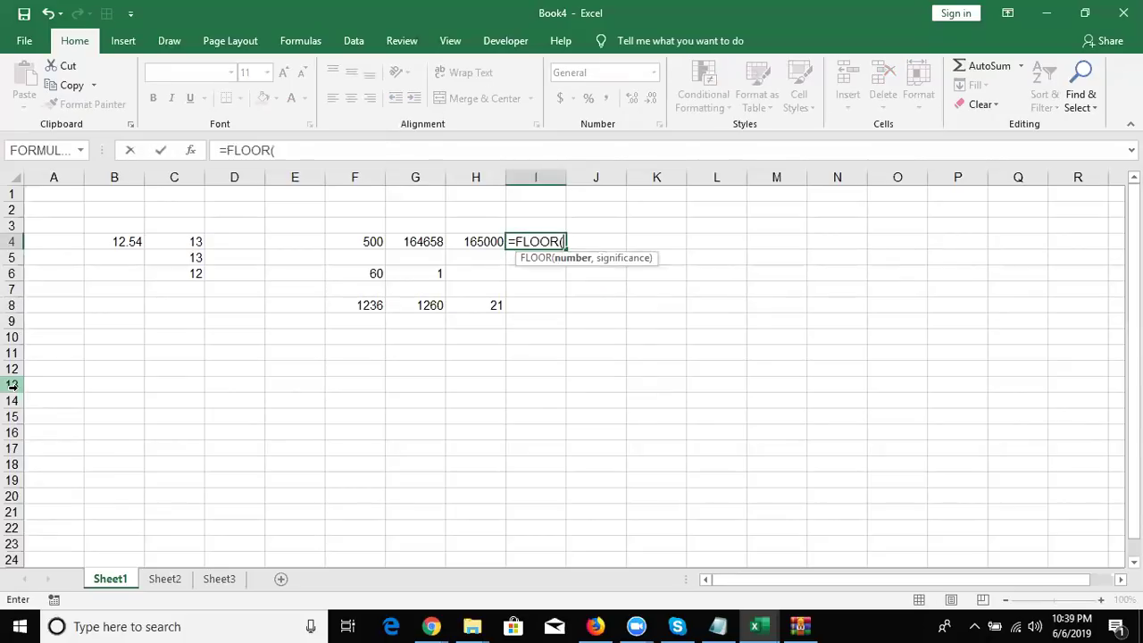
key(Left)
text(,)
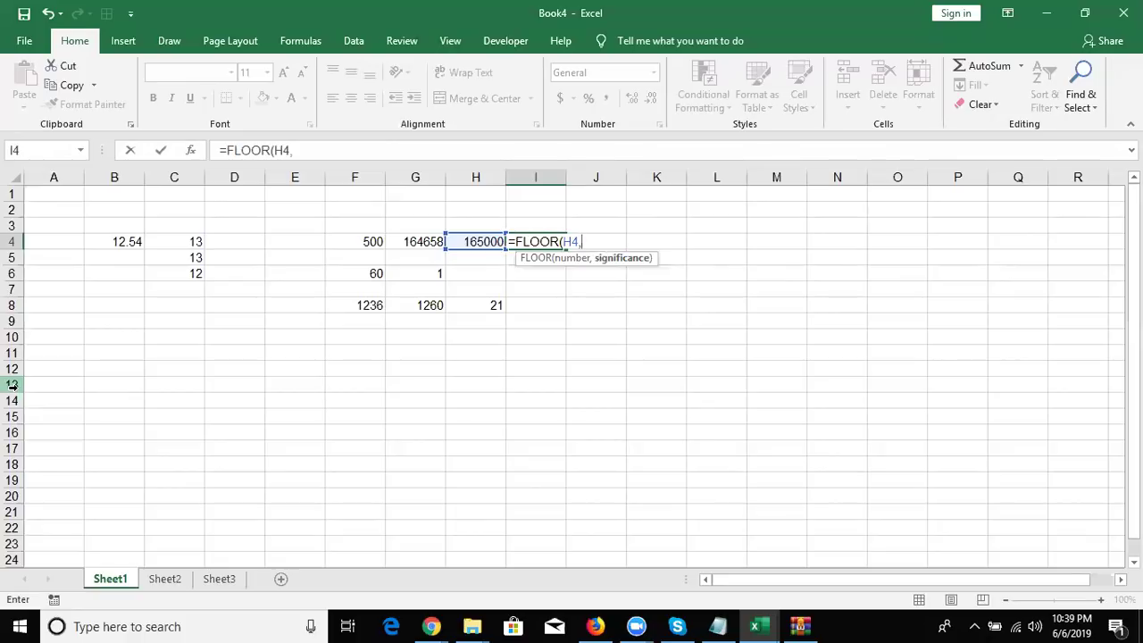
text(500)
key(Return)
key(Up)
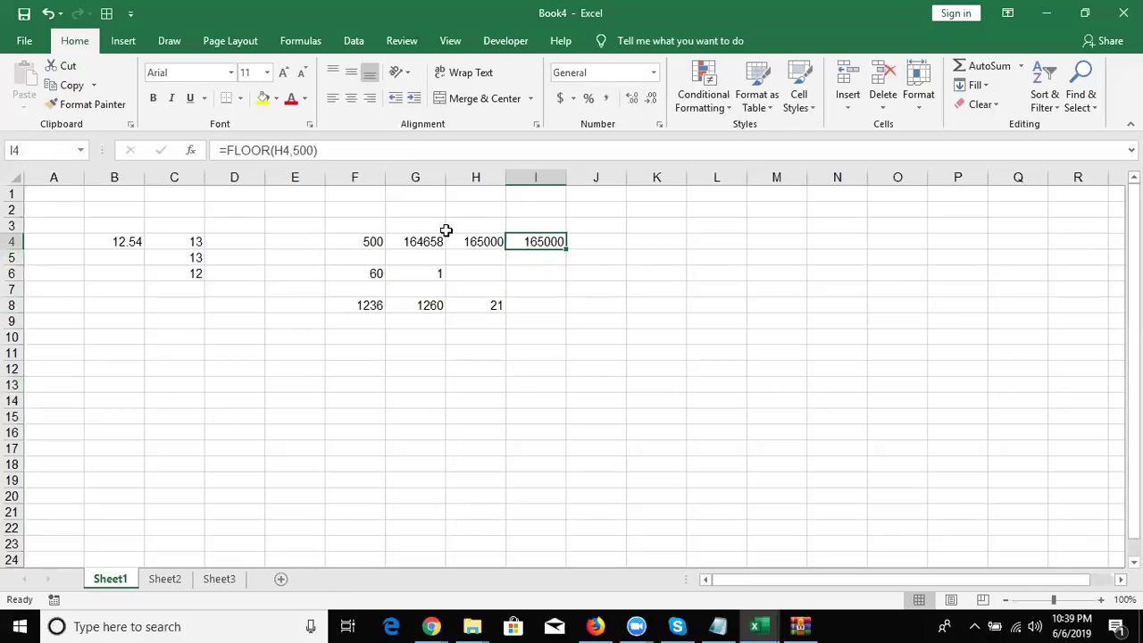
Check H4's CEILING formula, then repoint I4's FLOOR at G4 to show 164500
click(458, 234)
key(ctrl+Up)
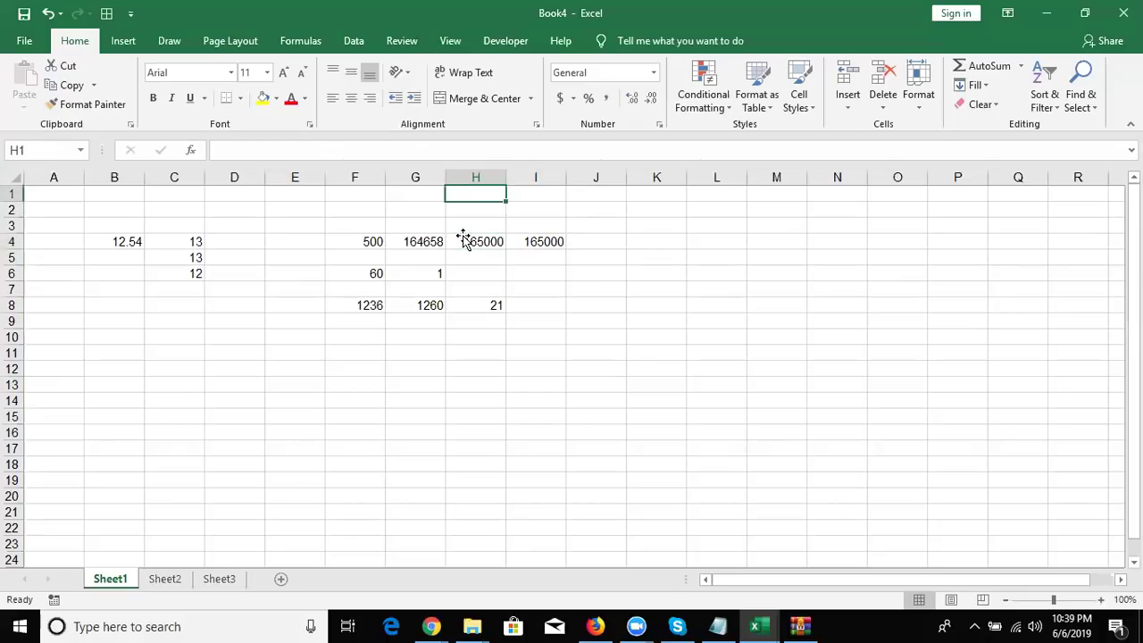
double_click(461, 240)
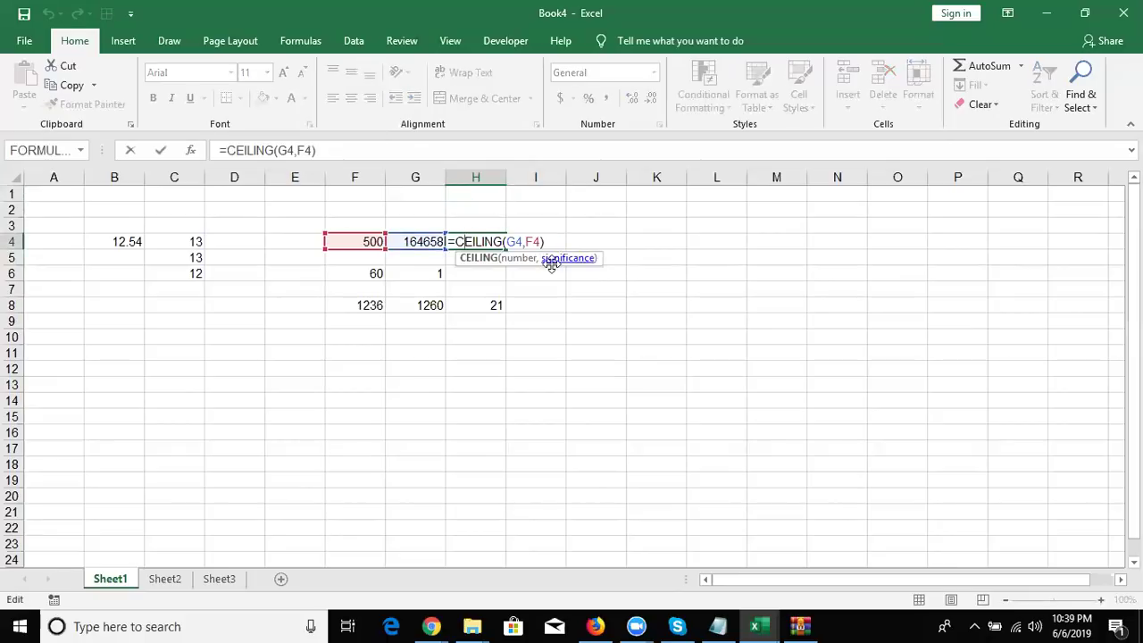
key(Escape)
click(553, 241)
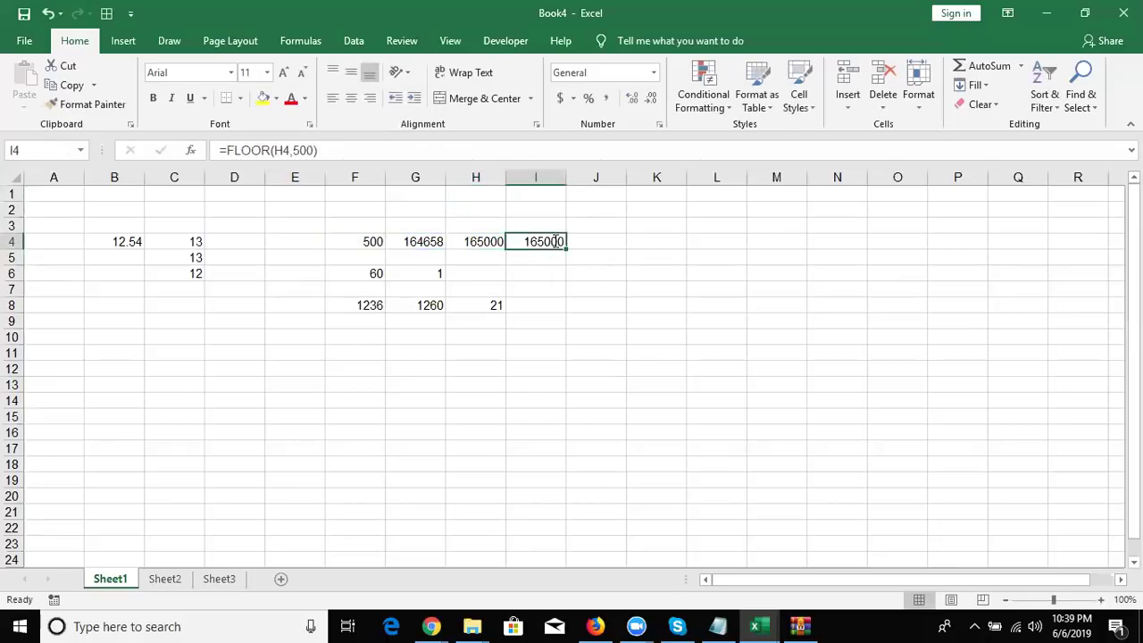
double_click(555, 241)
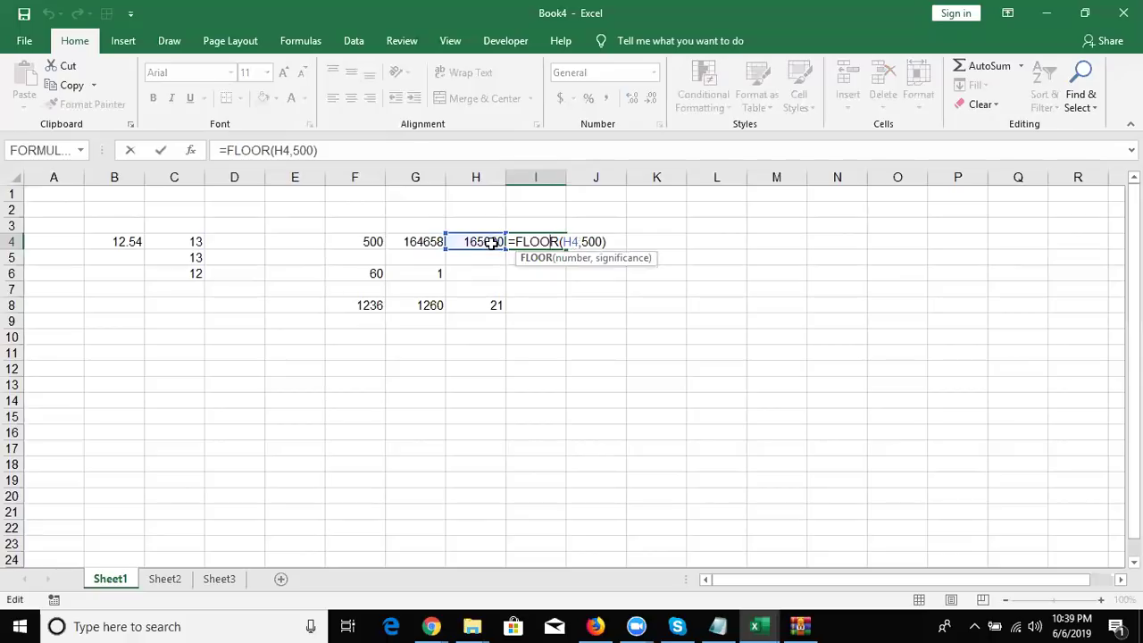
drag(490, 249, 435, 251)
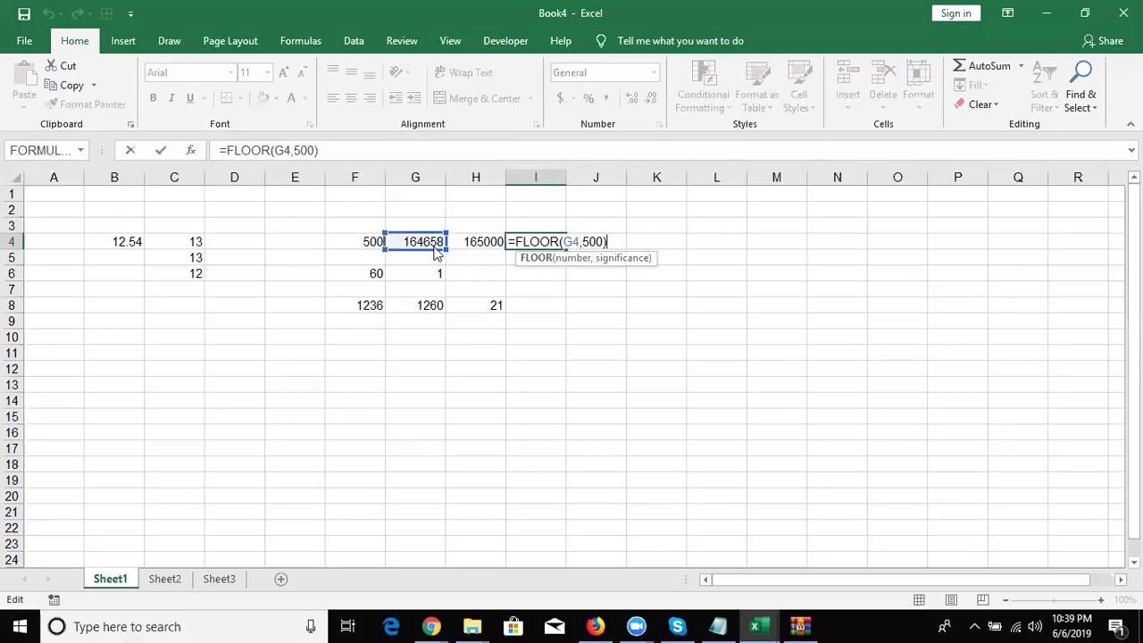
key(Return)
key(Up)
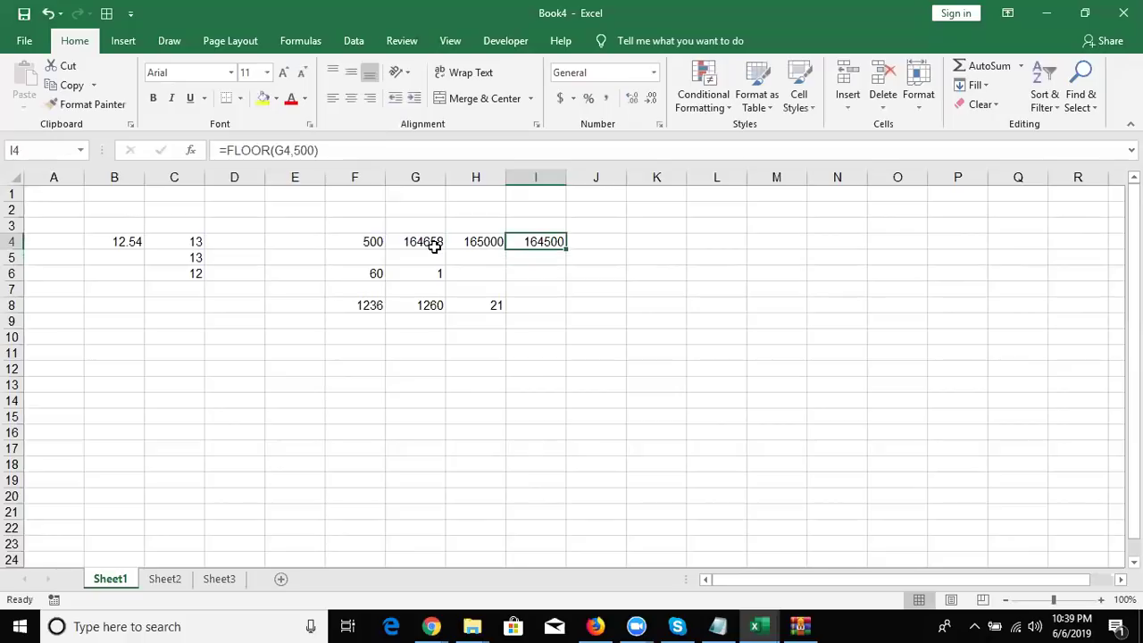
Enter =FLOOR(F8,60) in I8, rounding 1236 down to 1200
key(Down)
key(Down)
key(Down)
key(Down)
text(=flo)
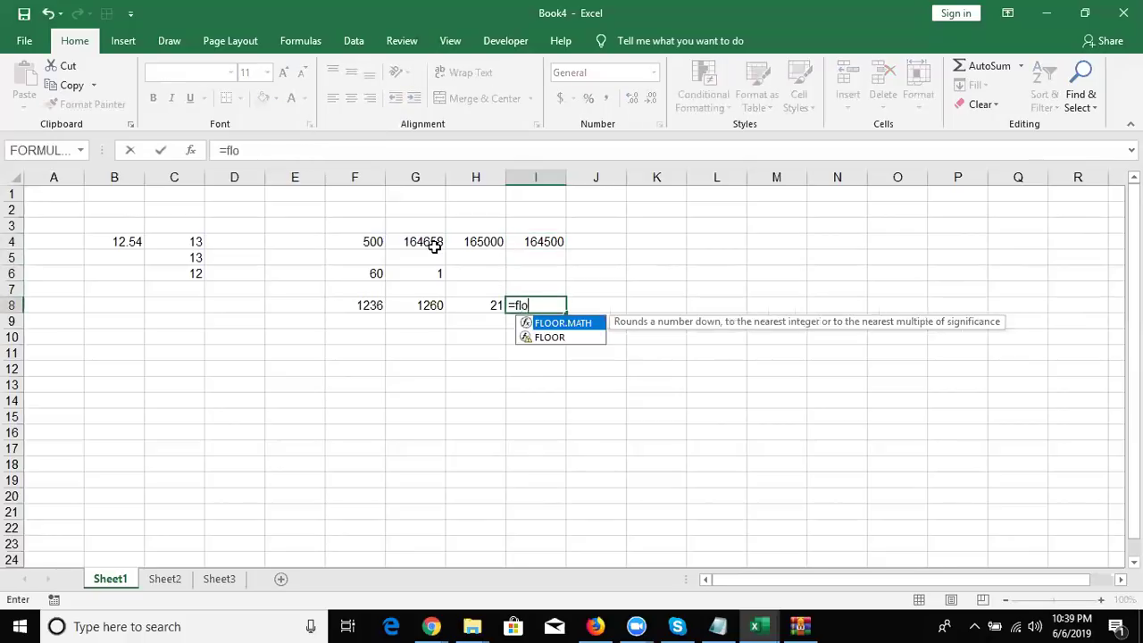
key(Down)
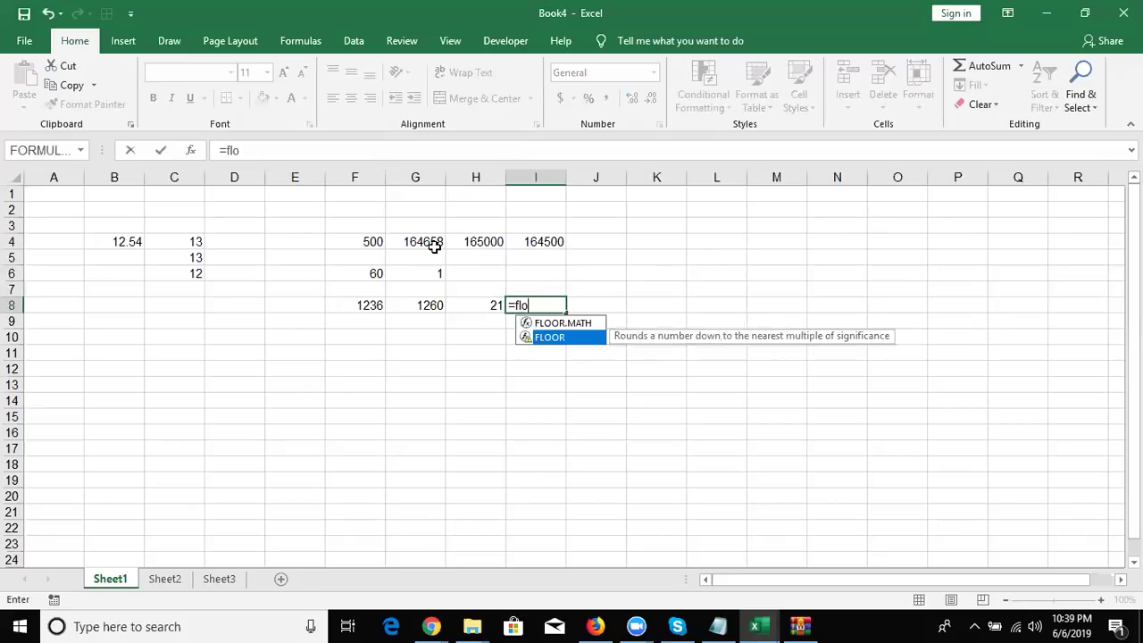
key(Tab)
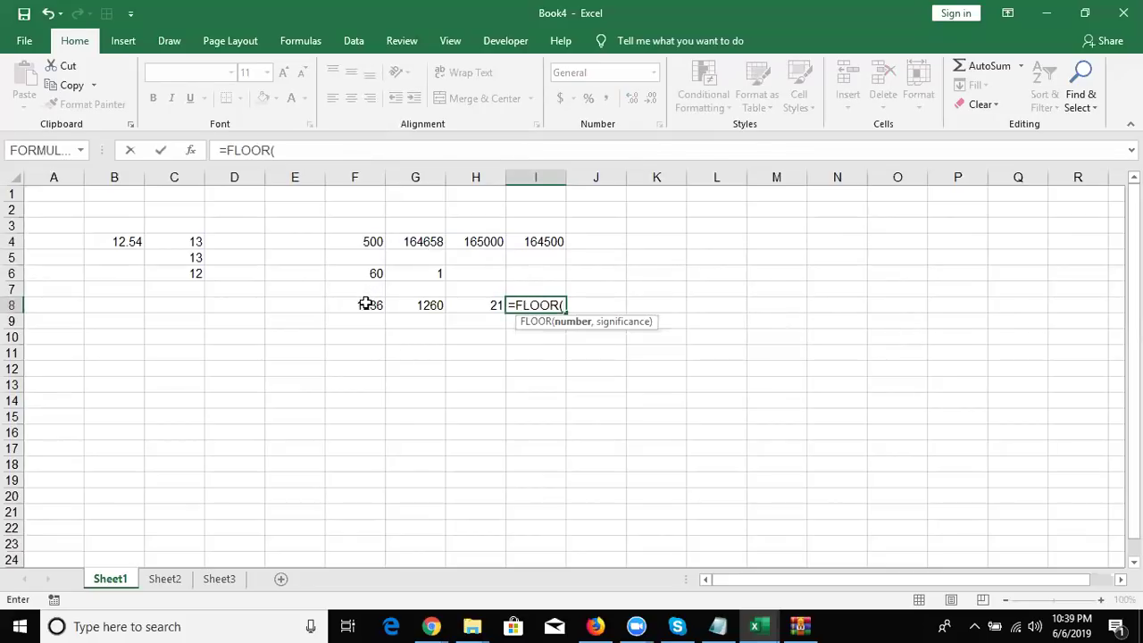
click(368, 303)
text(,60)
key(Return)
key(Up)
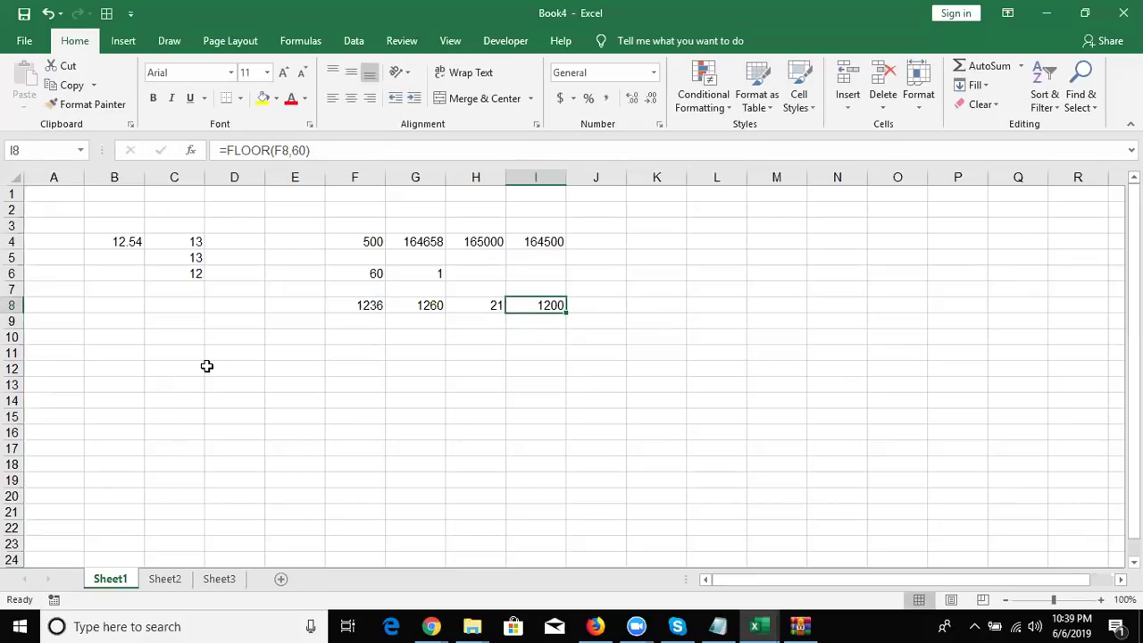
Review B4's value 12.54 and C5's ROUNDUP formula, ending on B11
click(207, 367)
click(122, 354)
click(139, 241)
click(172, 258)
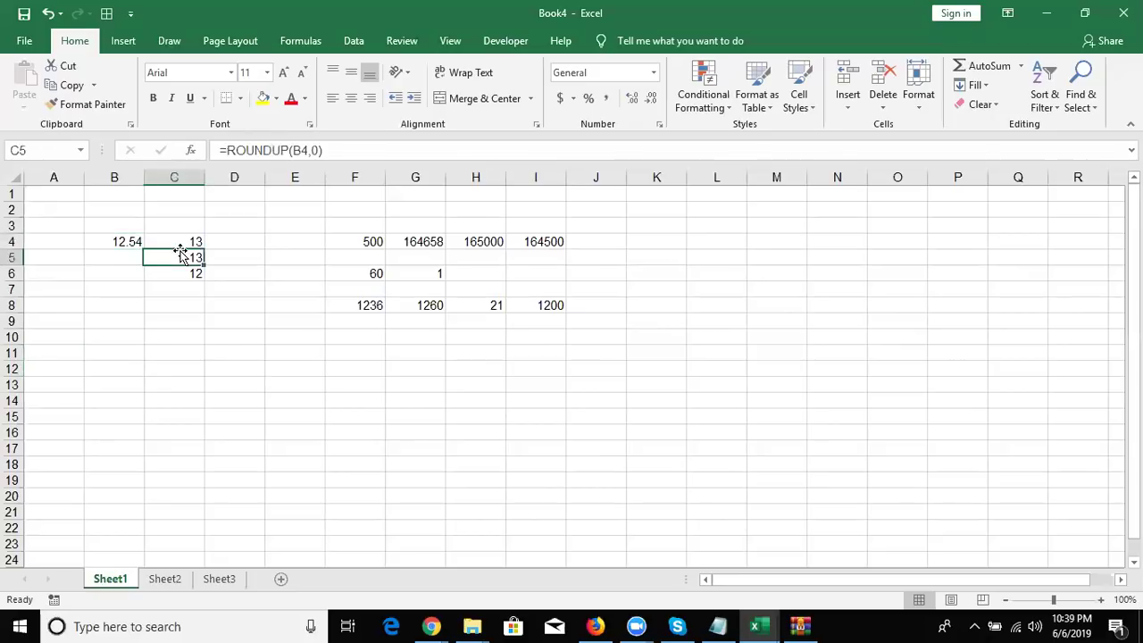
click(111, 355)
Enter 1254.36 in B10 and its whole part =INT(B10), giving 1254, in B11
click(113, 337)
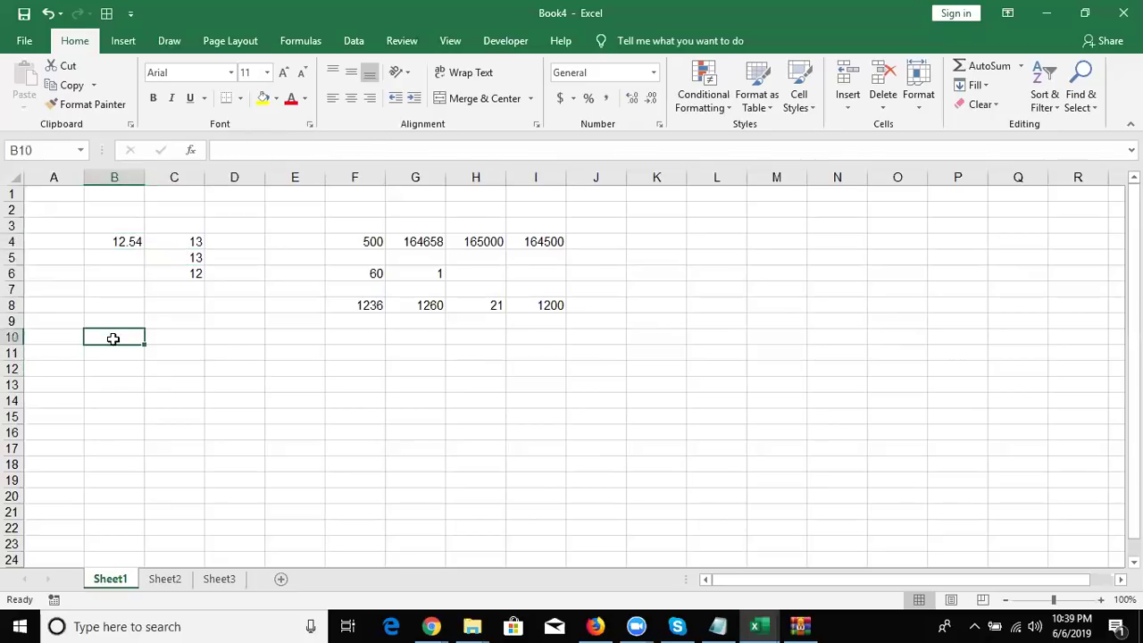
text(1254.36)
key(Return)
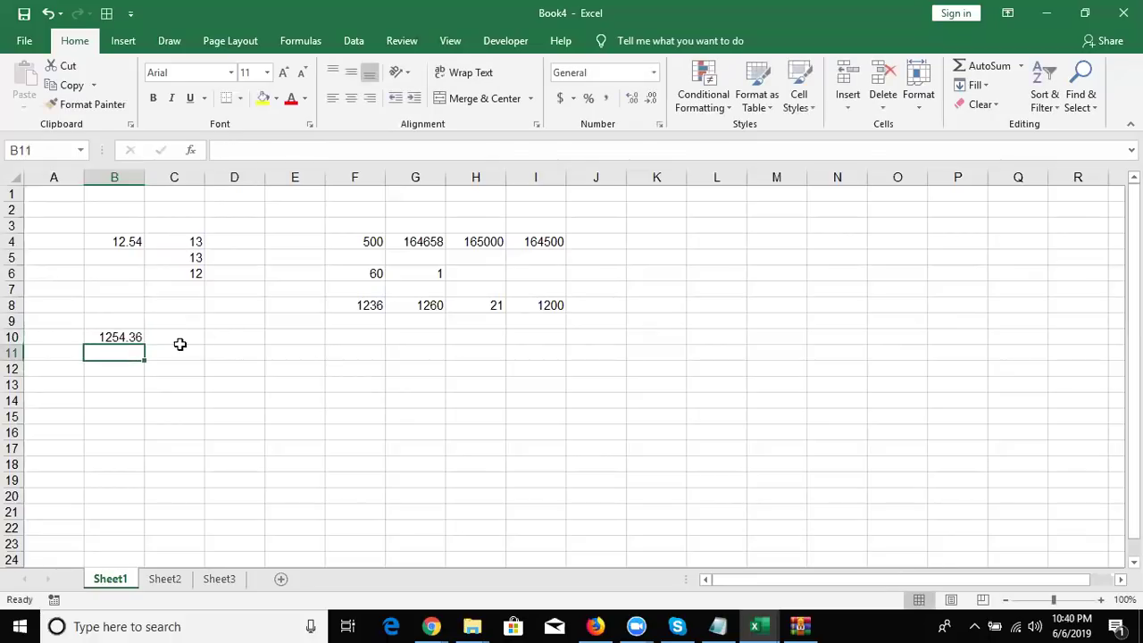
text(=)
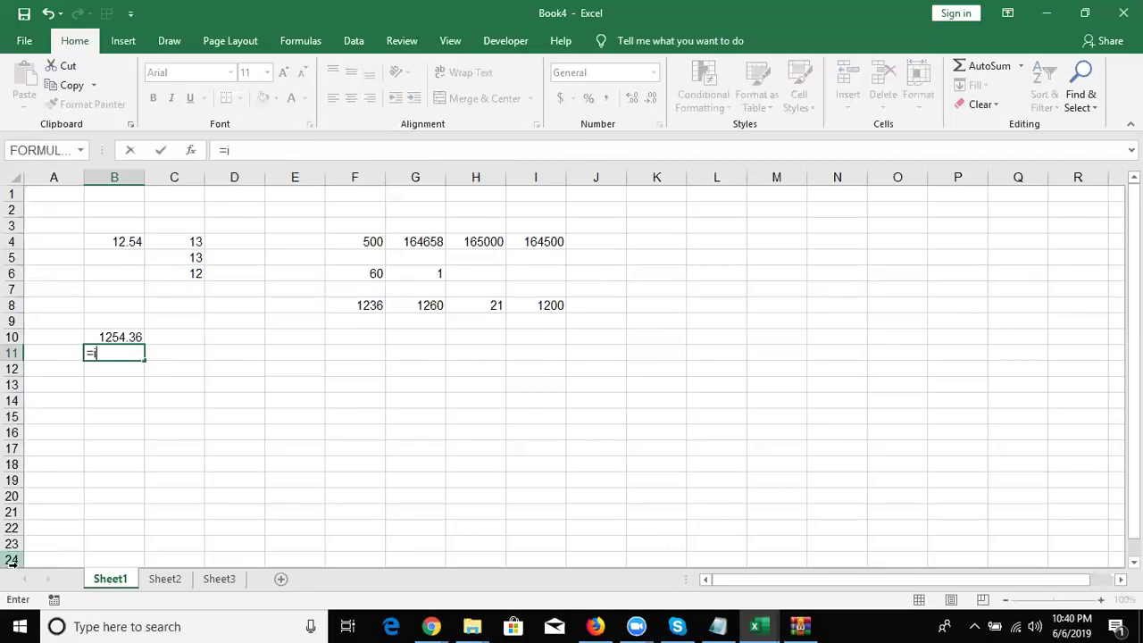
text(int)
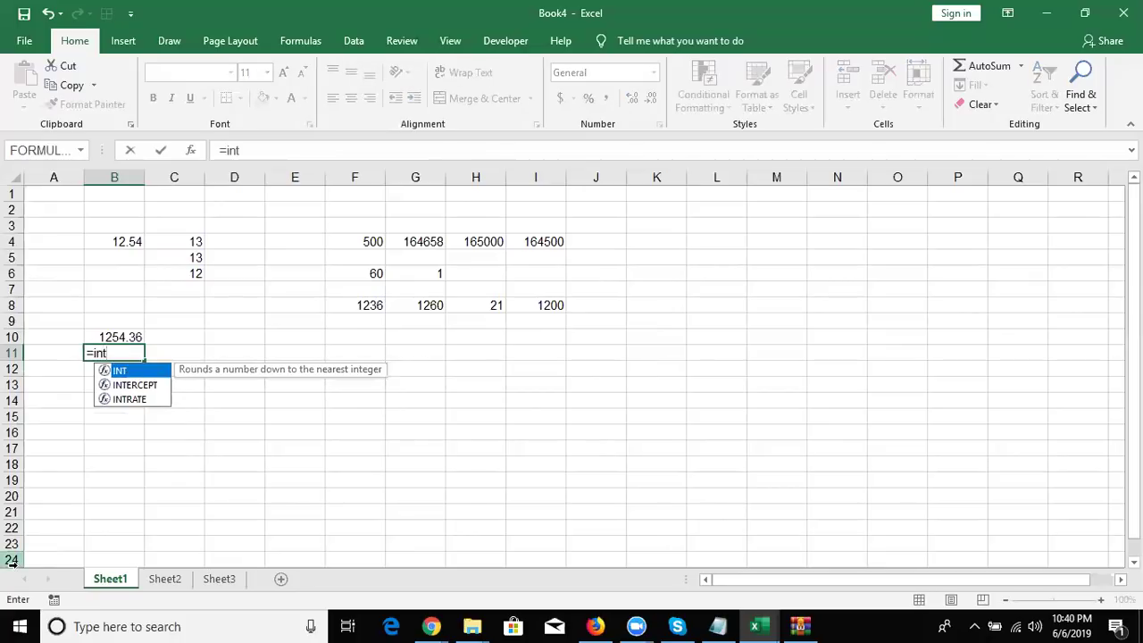
key(Tab)
key(Up)
key(Return)
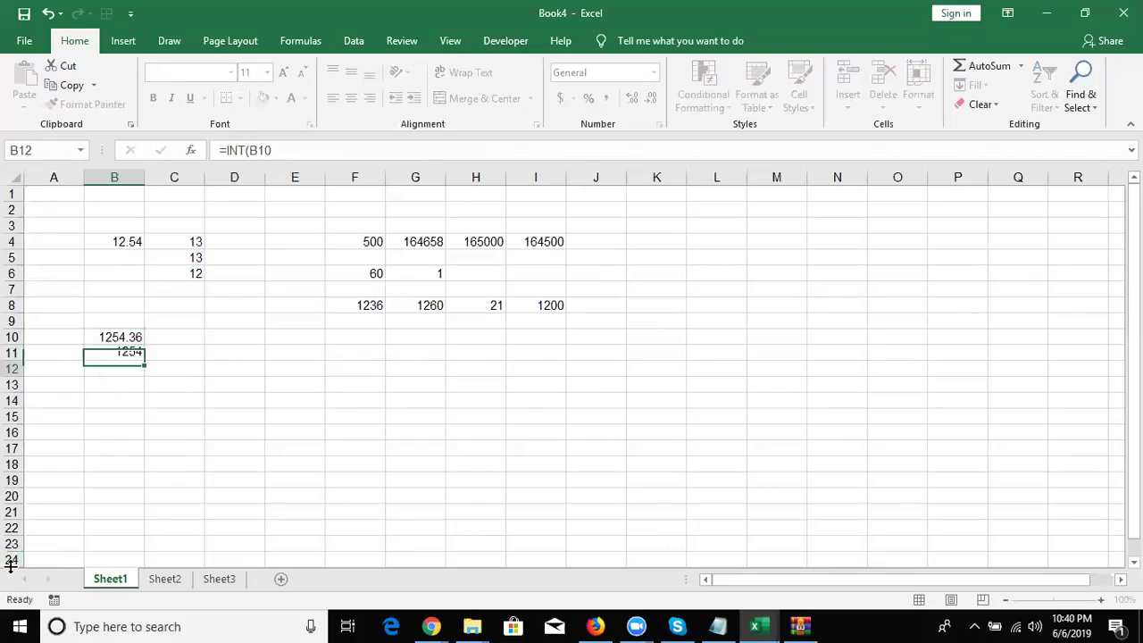
key(Up)
key(Right)
key(Left)
Enter =B10-INT(B10) in C10 to get the decimal part 0.36
key(Up)
key(Right)
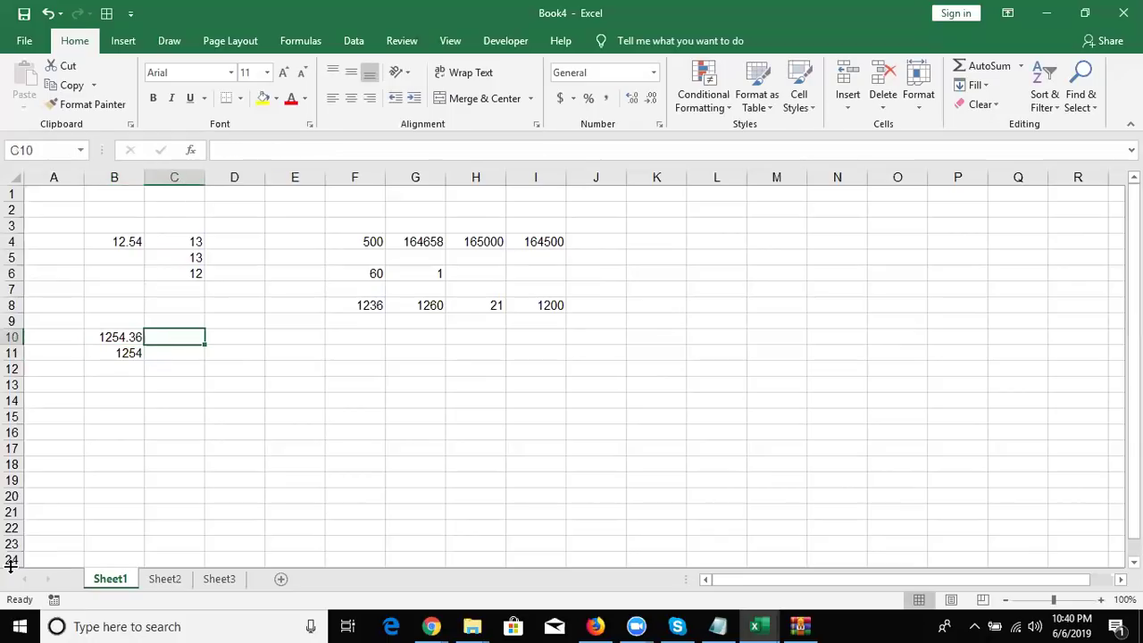
text(=)
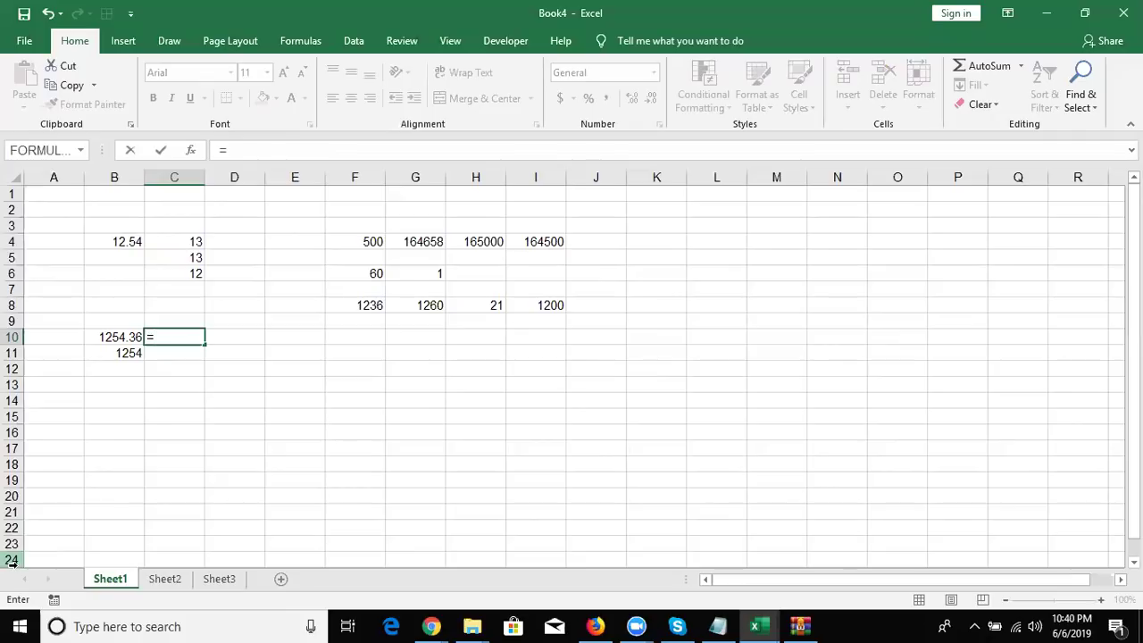
key(Left)
text(-int)
key(Tab)
key(Down)
key(Left)
key(Up)
text())
key(Return)
Cancel a stray entry in C11, recheck C10, and move to D12
text(1)
key(Escape)
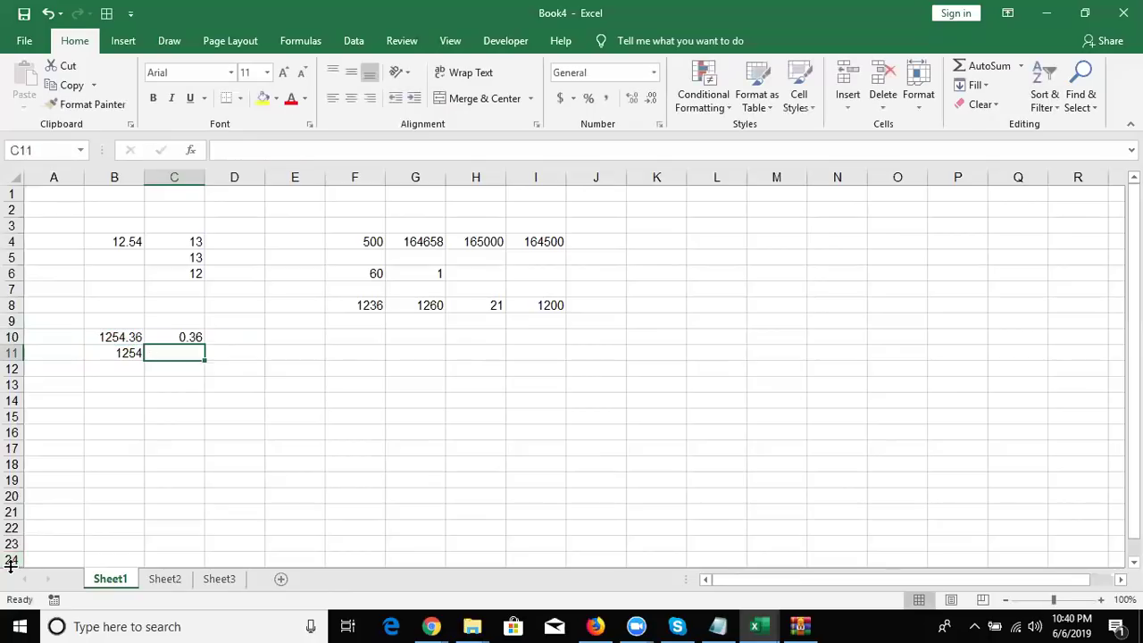
key(Up)
key(Down)
key(Down)
key(Right)
Enter =MOD(14,5) in D12, returning the remainder 4
text(=)
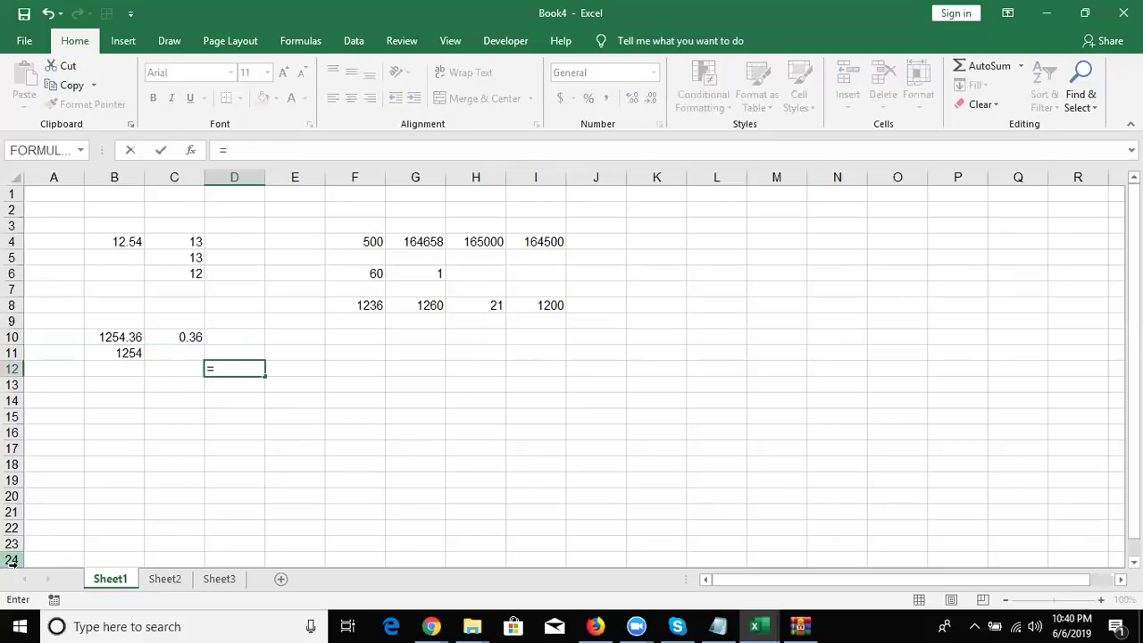
text(mod)
key(Tab)
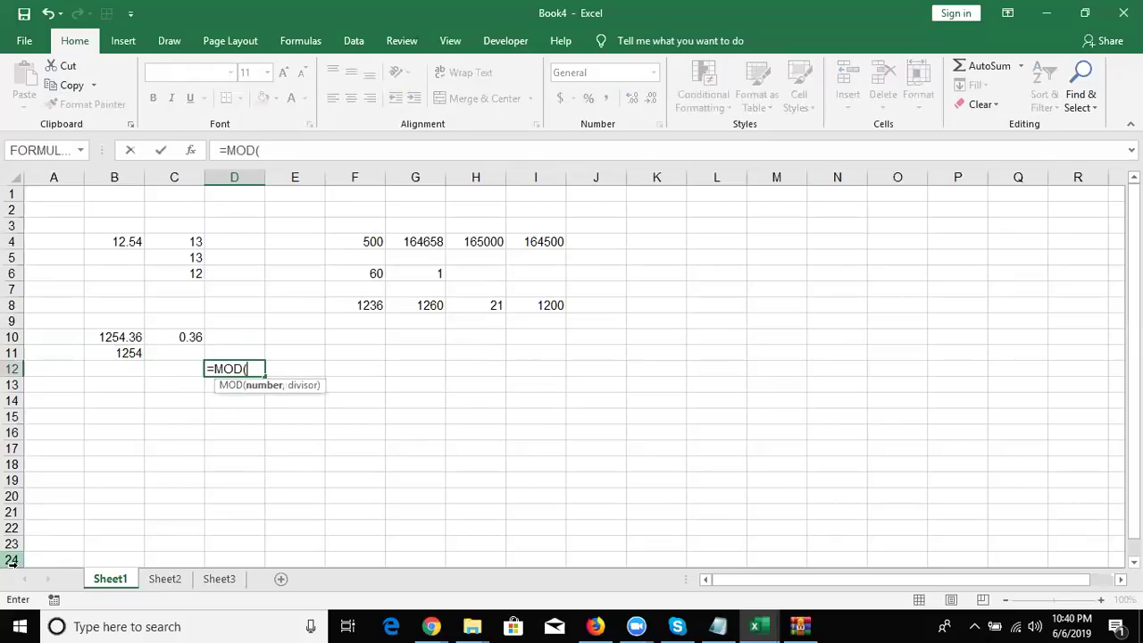
text(14,)
text(3)
key(BackSpace)
text(5)
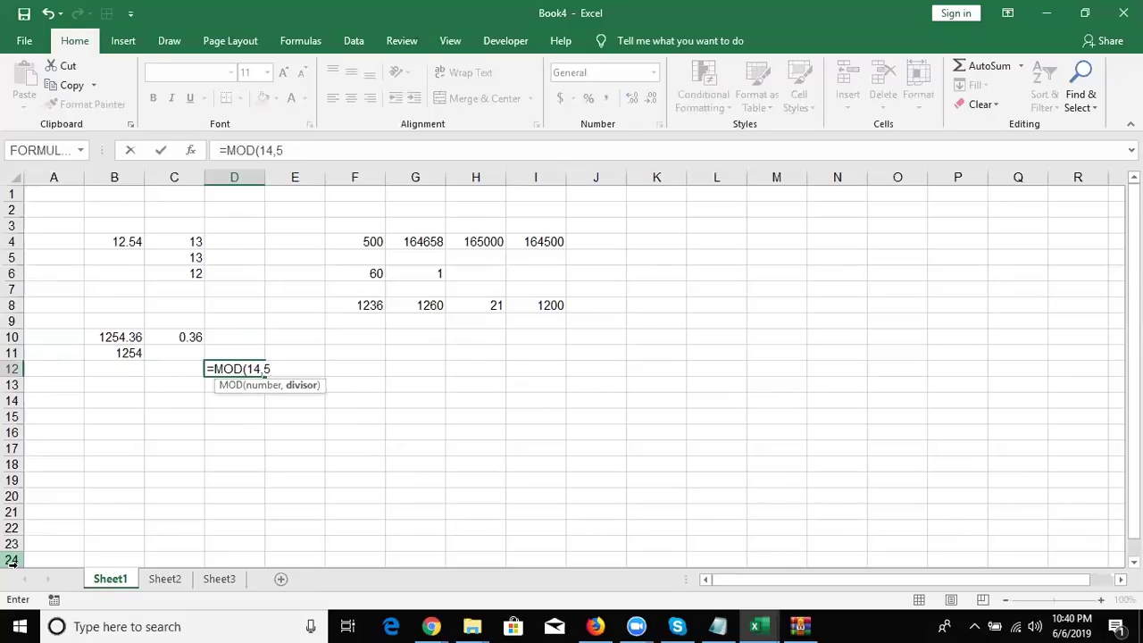
text())
key(Return)
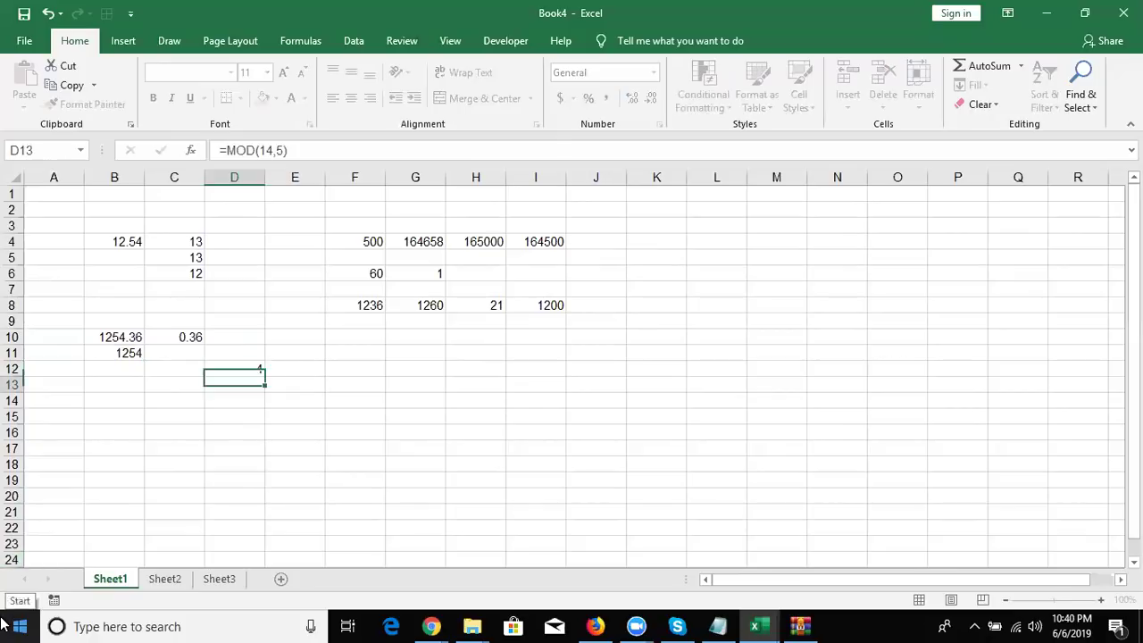
key(Up)
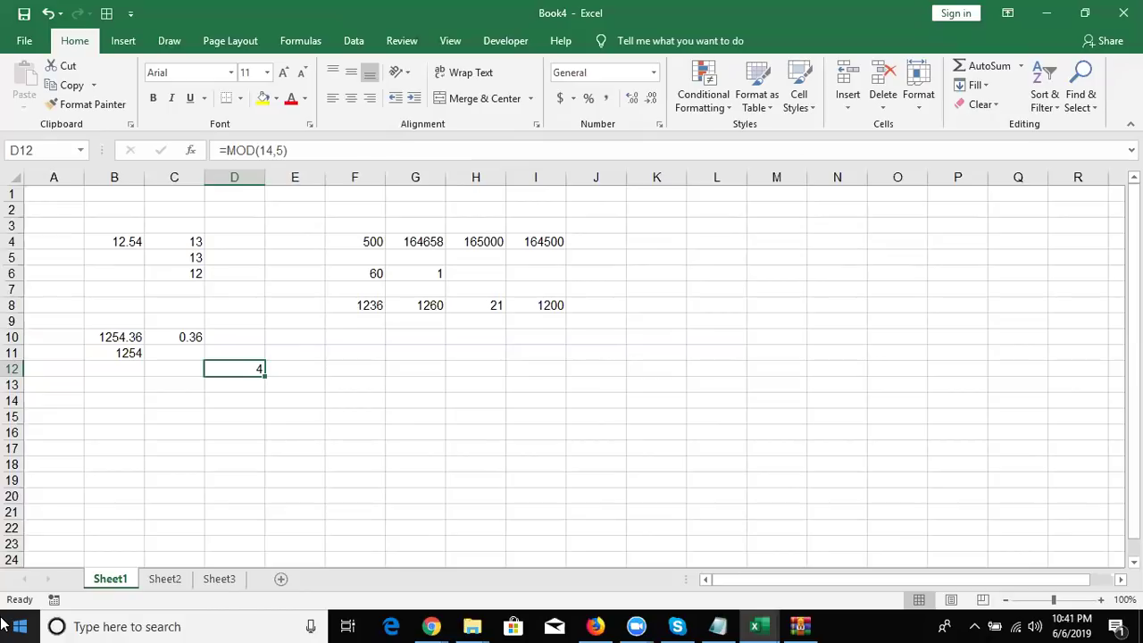
Enter =MOD(B10,1) in B12, giving 0.36 as the decimal part of 1254.36
key(Left)
key(Up)
key(Down)
key(Left)
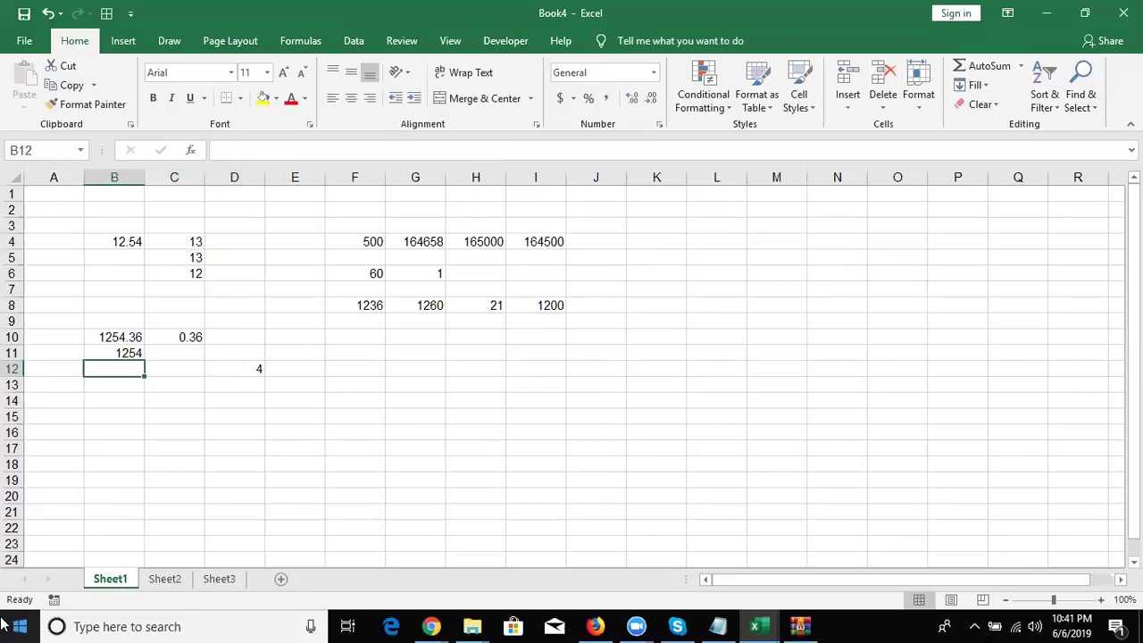
text(=mod)
key(Tab)
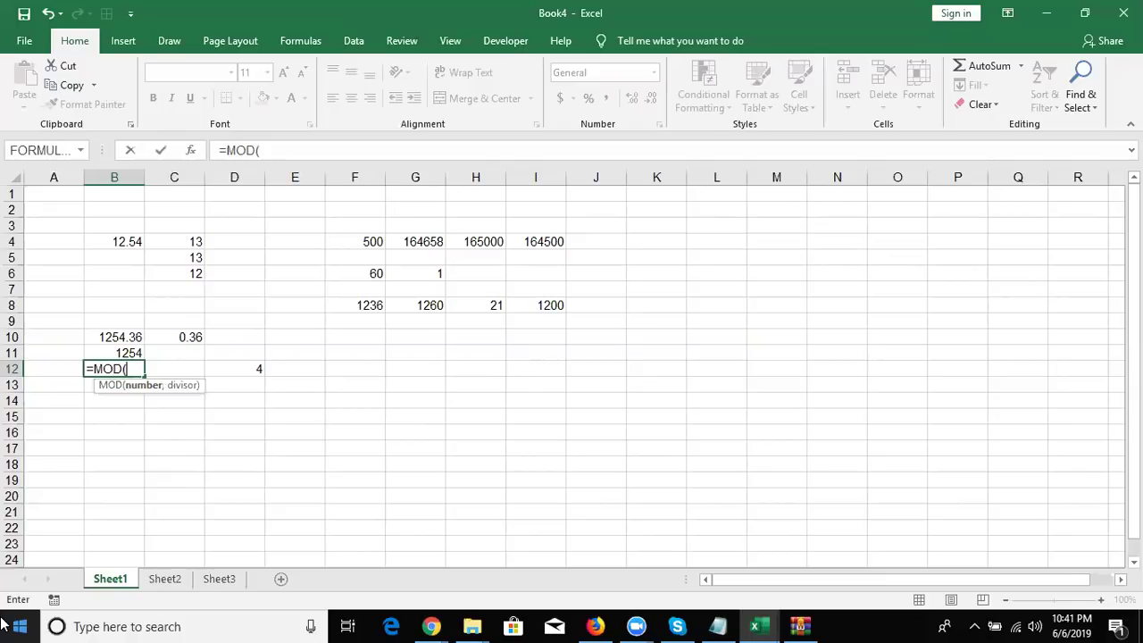
key(Up)
key(Up)
text(,1)
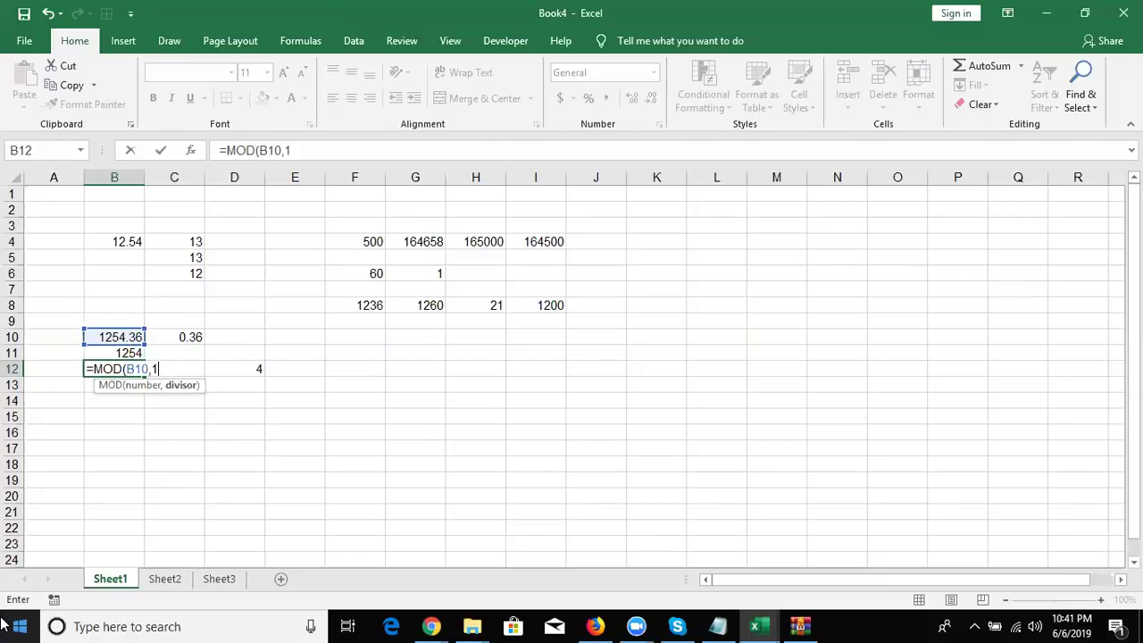
key(Return)
key(Up)
key(Down)
key(Down)
key(Down)
key(Right)
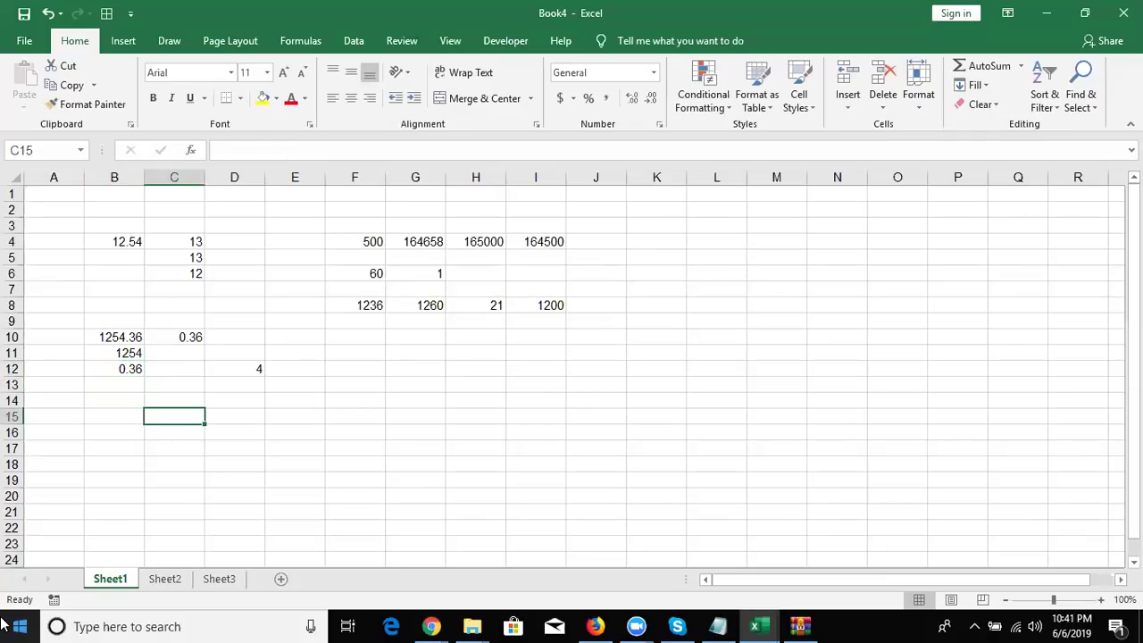
key(Left)
key(Right)
Enter =NOW() in C15 for the current date-time
text(=)
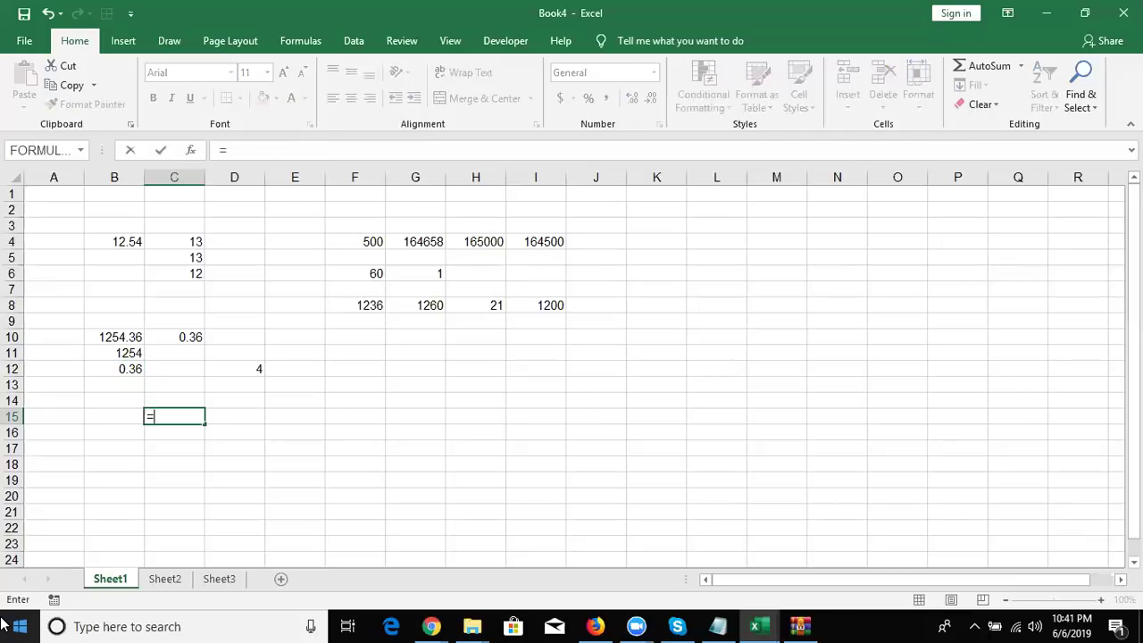
text(now)
key(Tab)
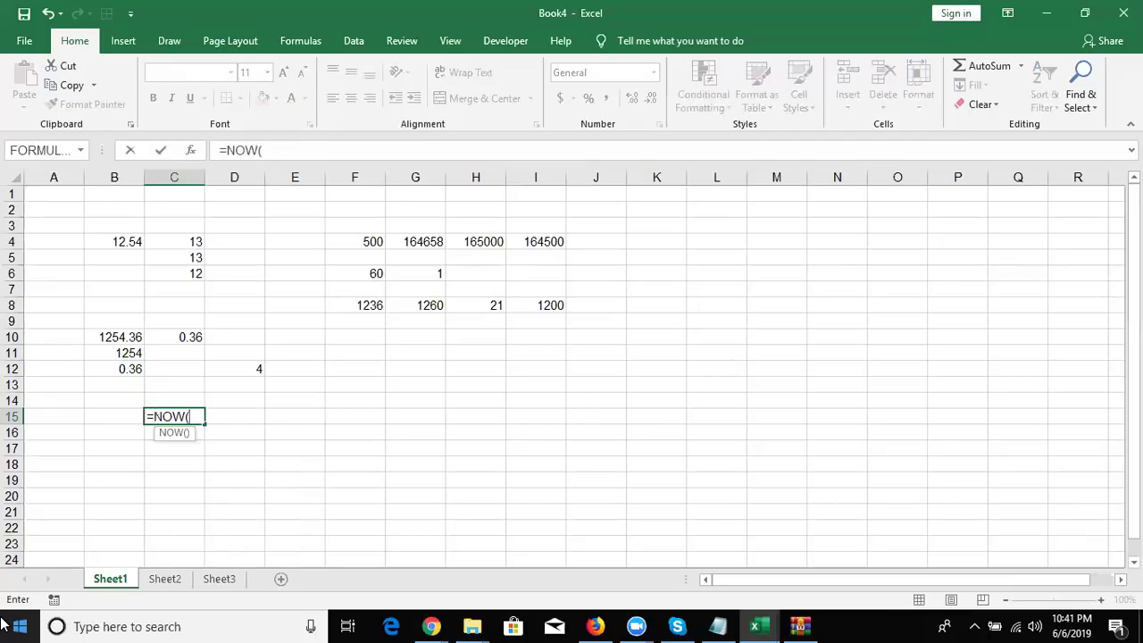
text())
key(Return)
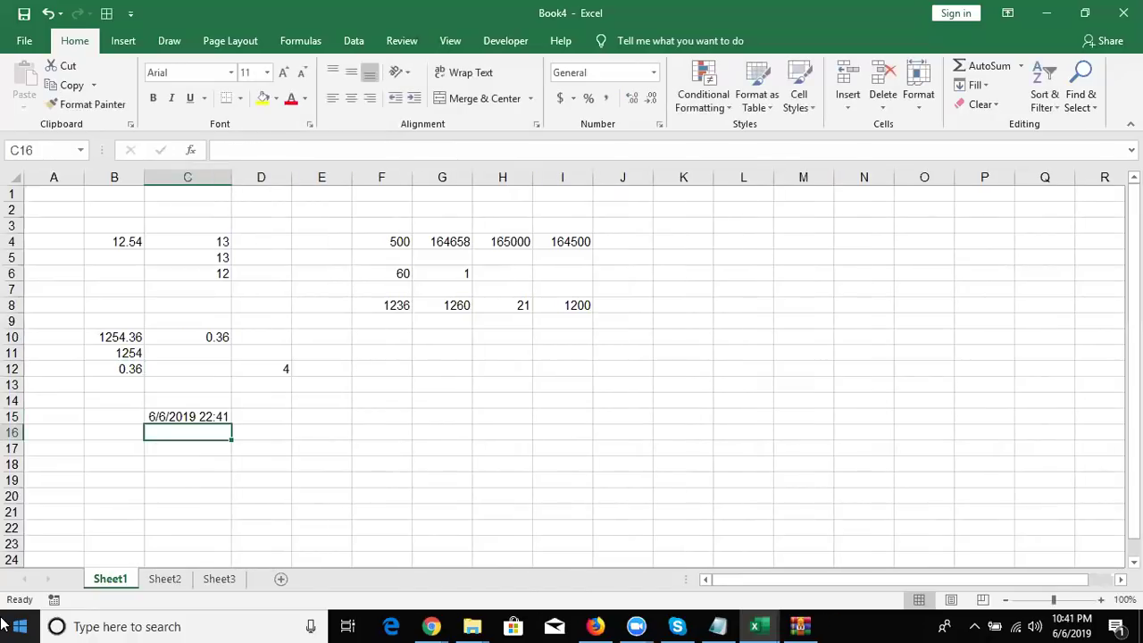
Enter =MOD(C15,1) in C16 to extract the time-of-day fraction
text(=)
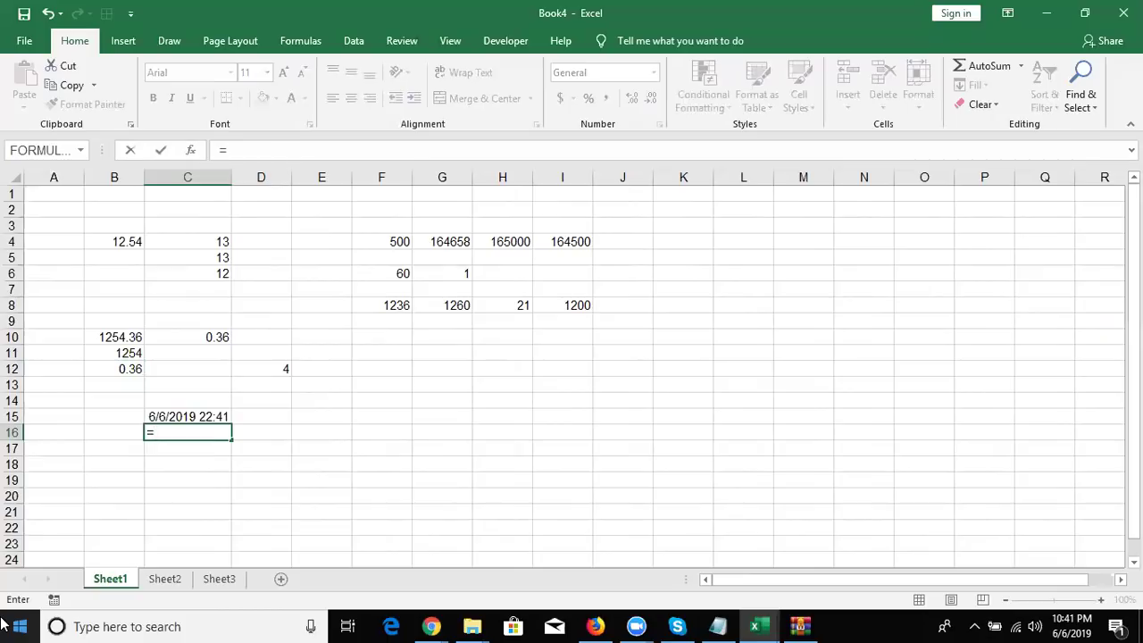
text(mod)
key(Tab)
key(Up)
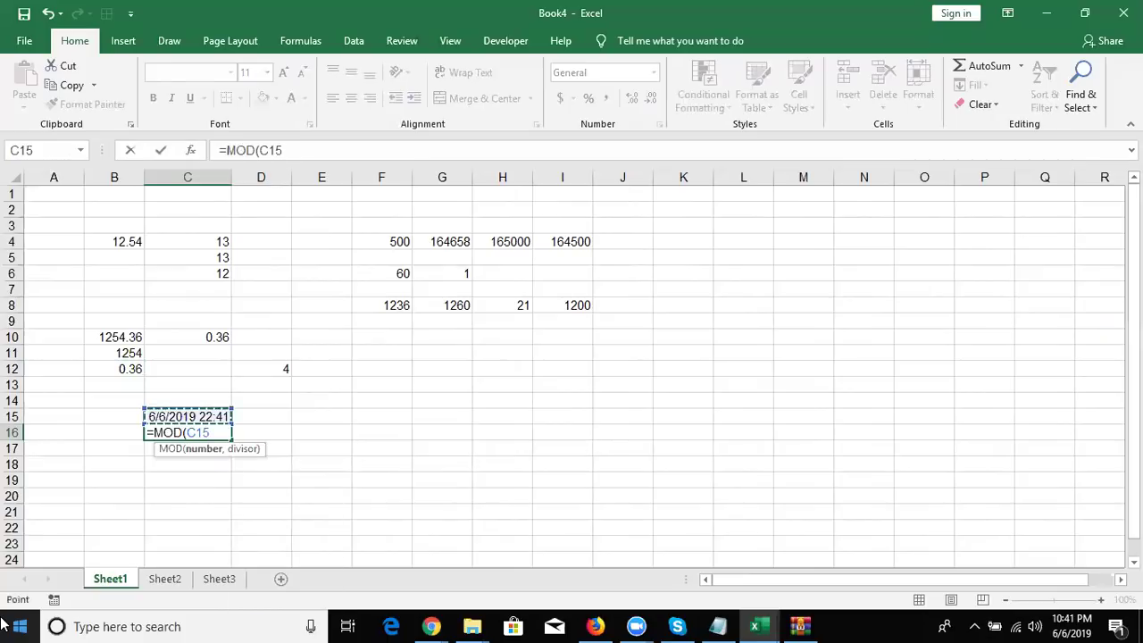
text(,1)
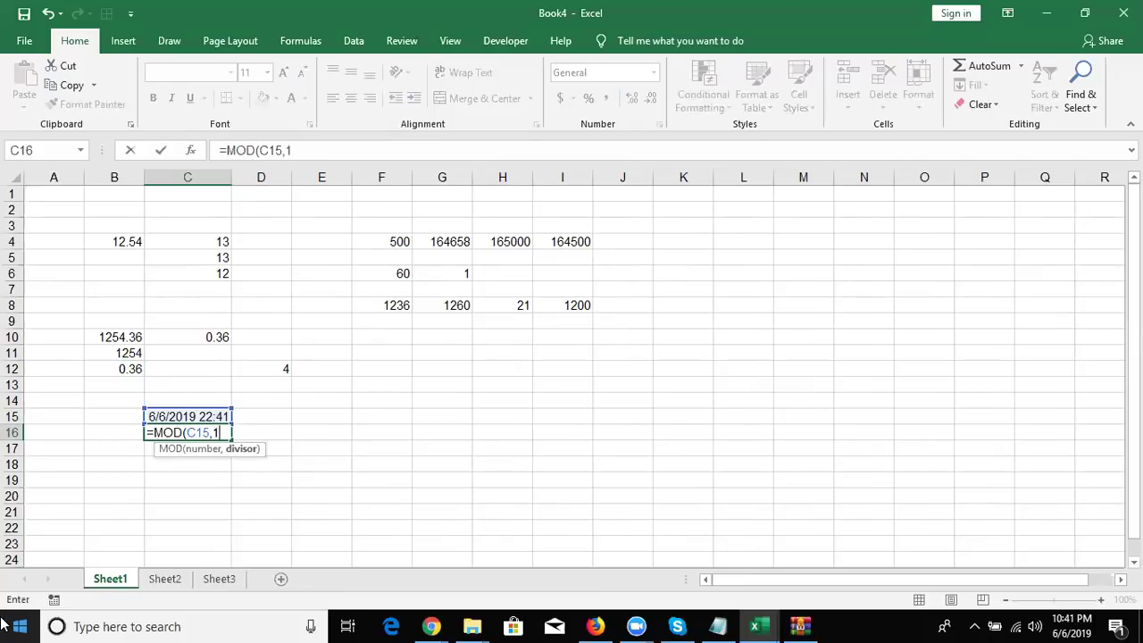
text())
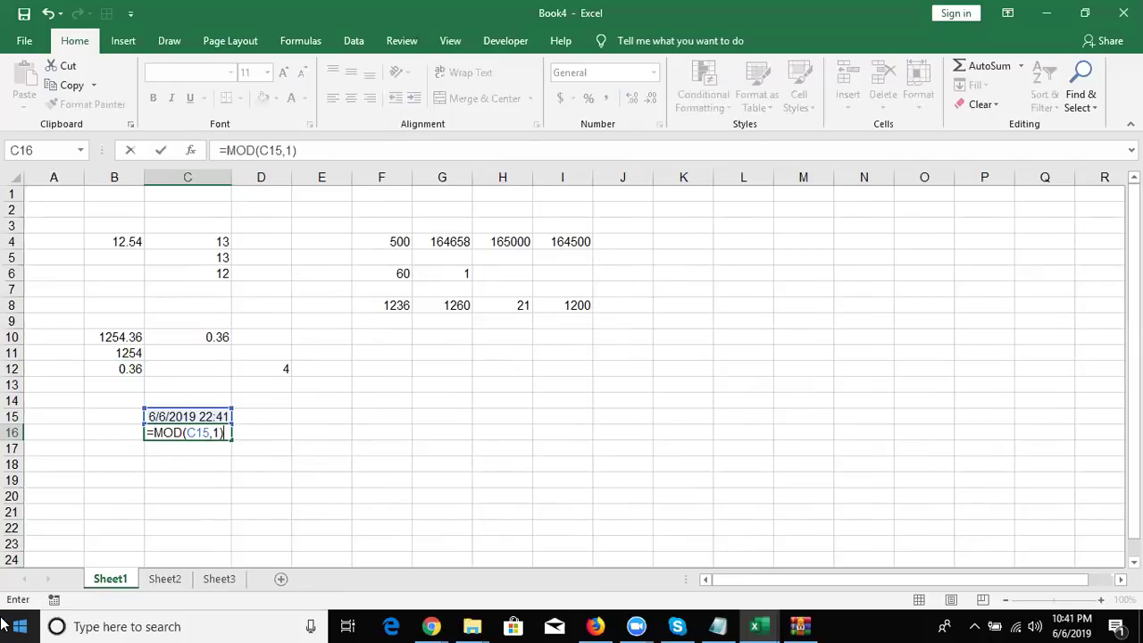
key(Return)
Display C16 and C15 as plain numbers in General format
key(Up)
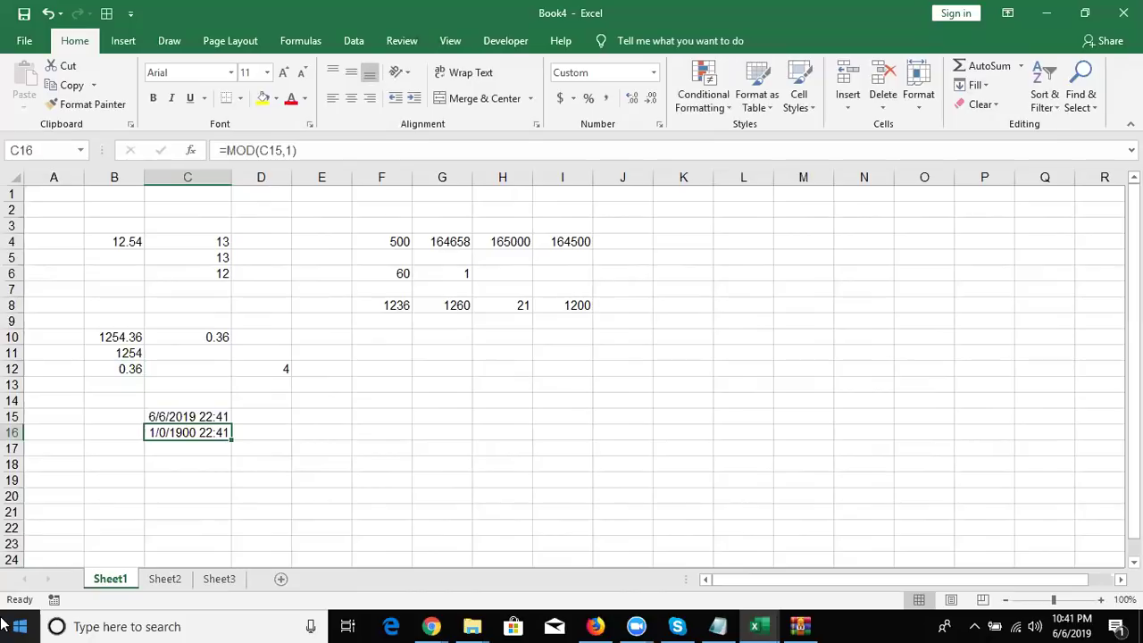
key(ctrl+shift+2)
key(ctrl+shift+asciitilde)
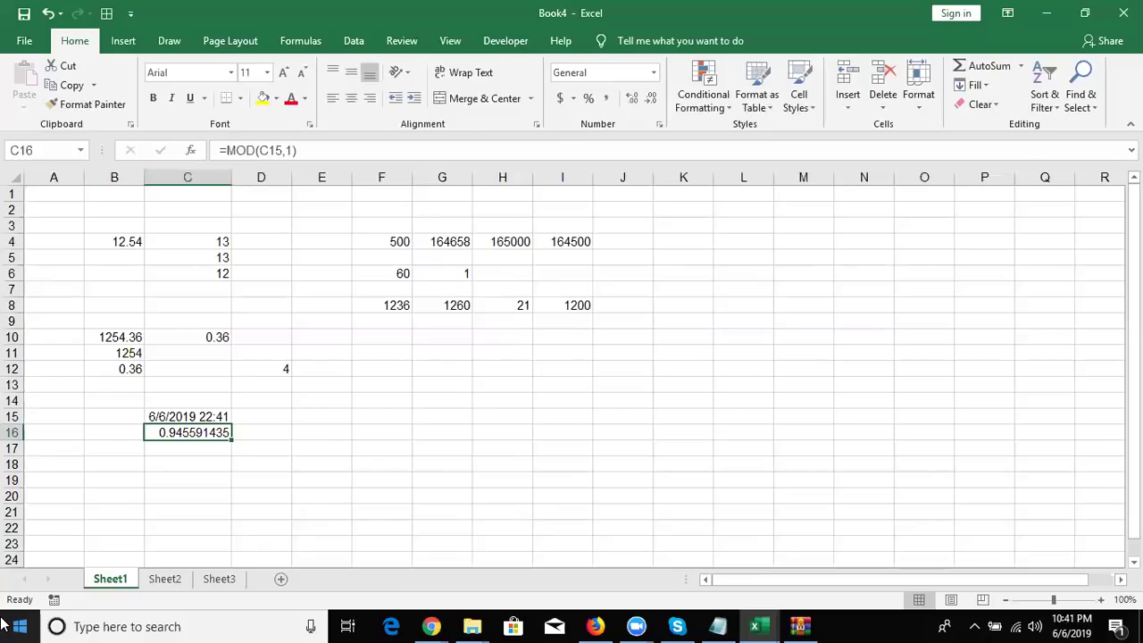
key(Up)
key(ctrl+shift+asciitilde)
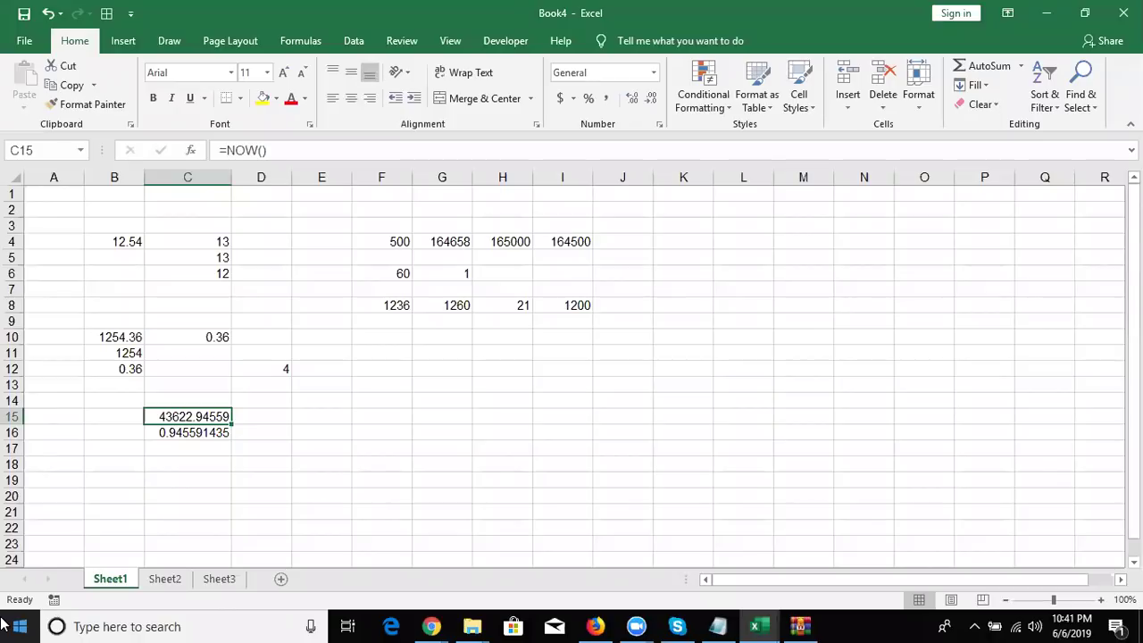
Enter 0 in D16
key(Down)
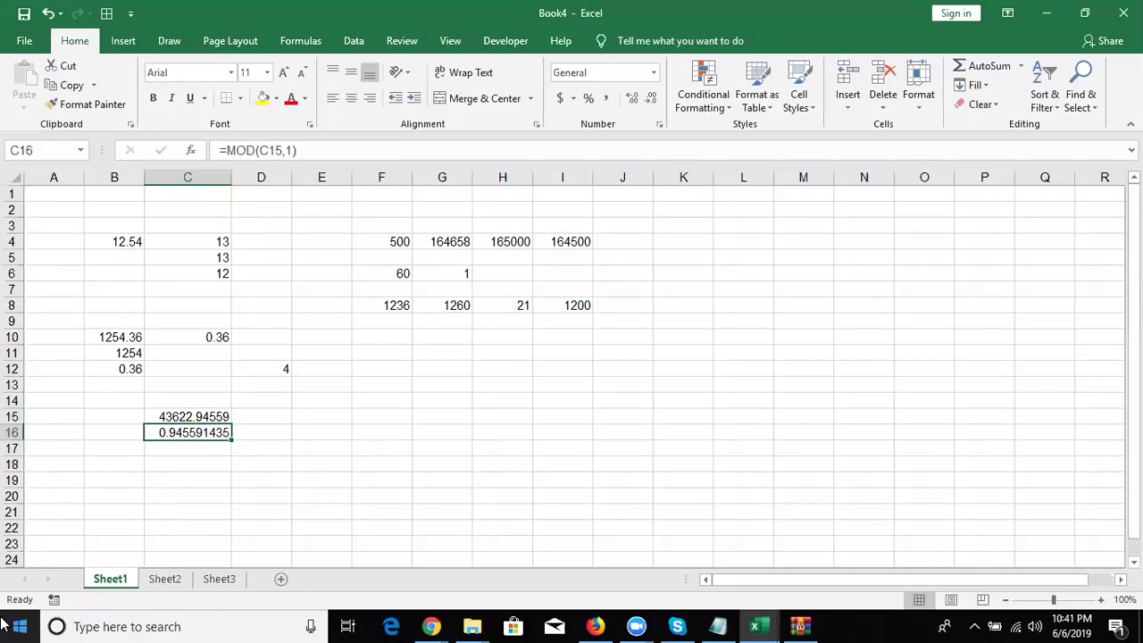
key(Right)
text(0)
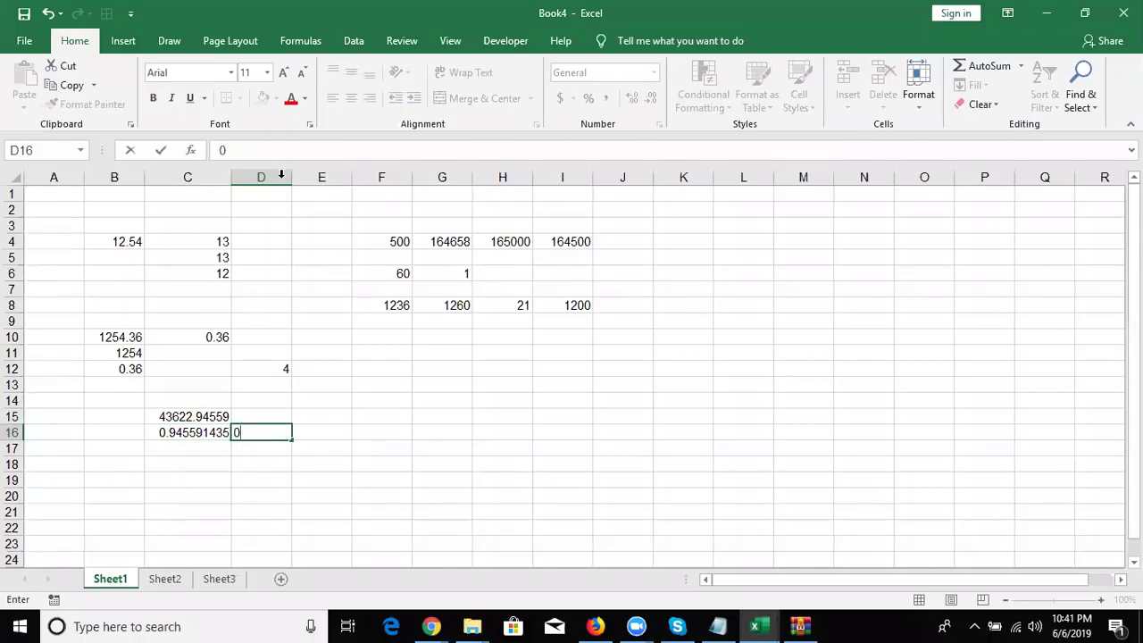
Browse the Math & Trig functions on the Formulas tab, ending on cell K2
click(308, 47)
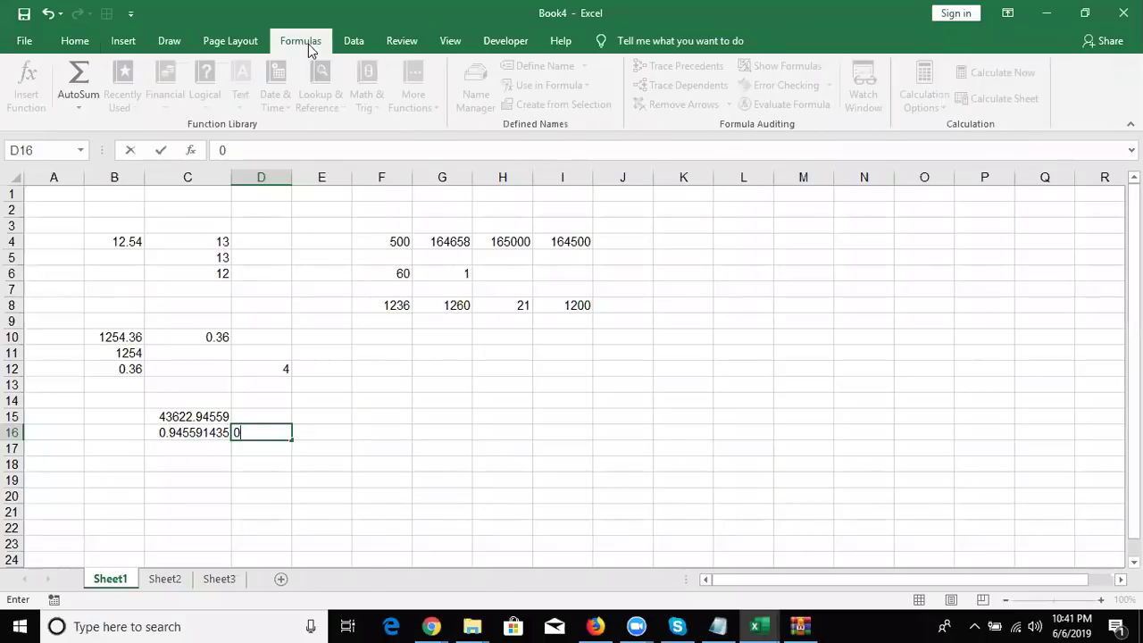
click(366, 305)
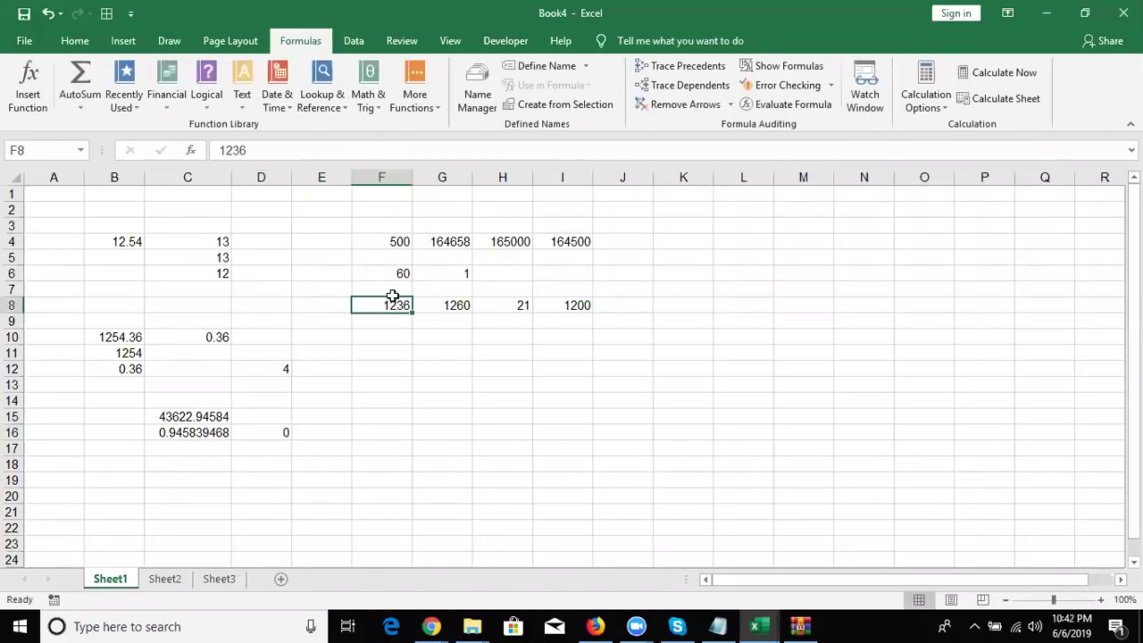
click(366, 108)
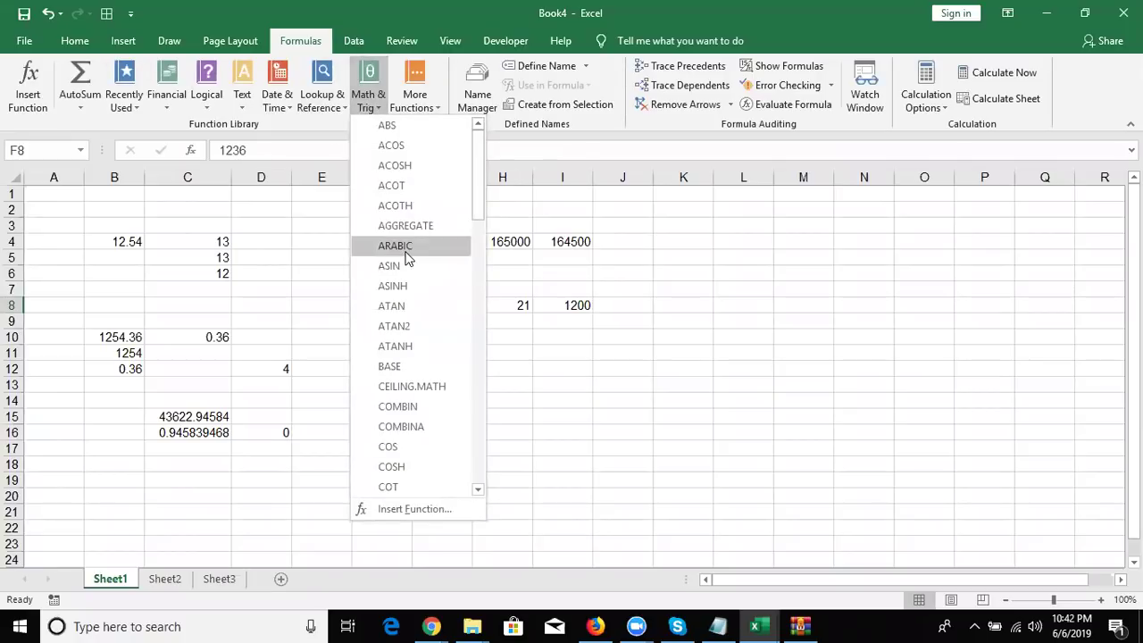
click(681, 226)
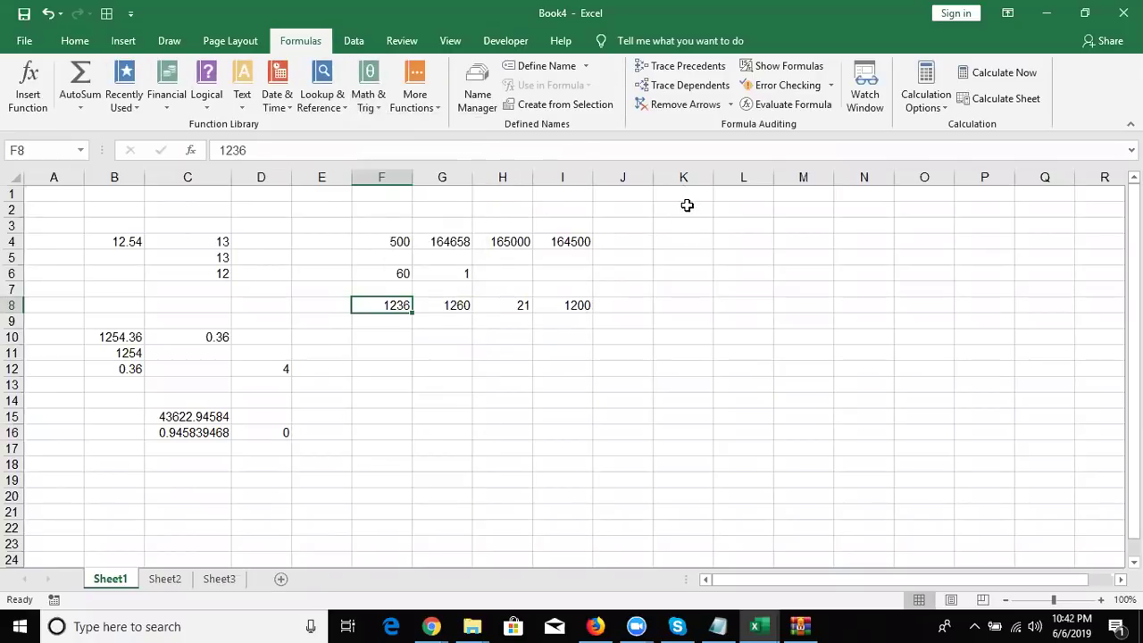
click(686, 206)
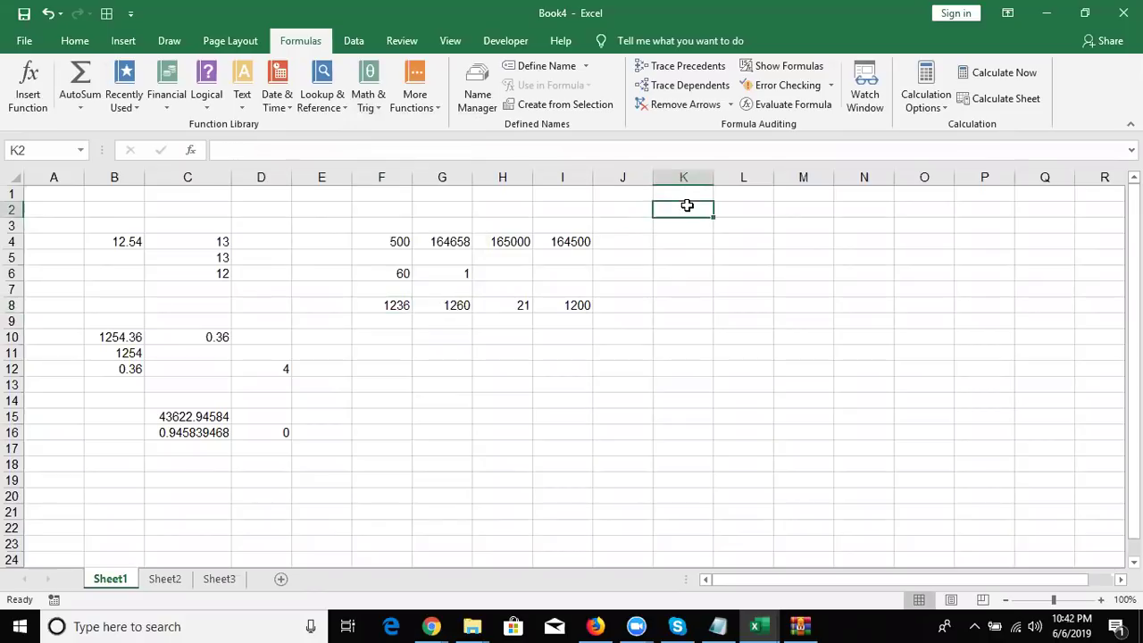
Enter the Roman numerals I, II, III and IV down K2:K5
text(l)
key(Return)
text(ll)
key(Return)
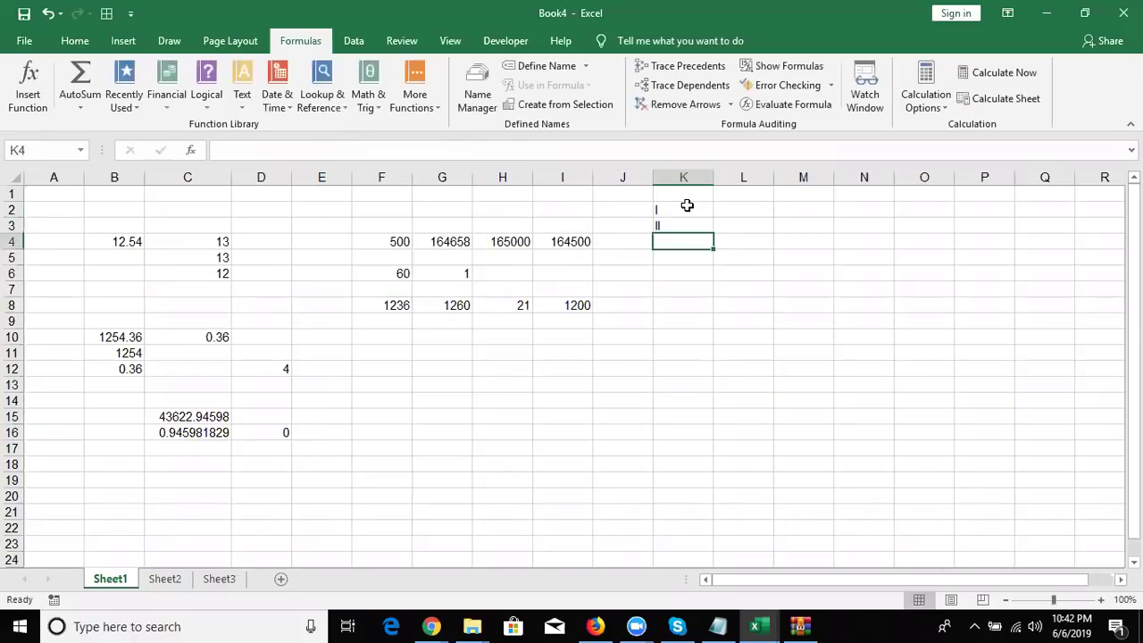
text(lll)
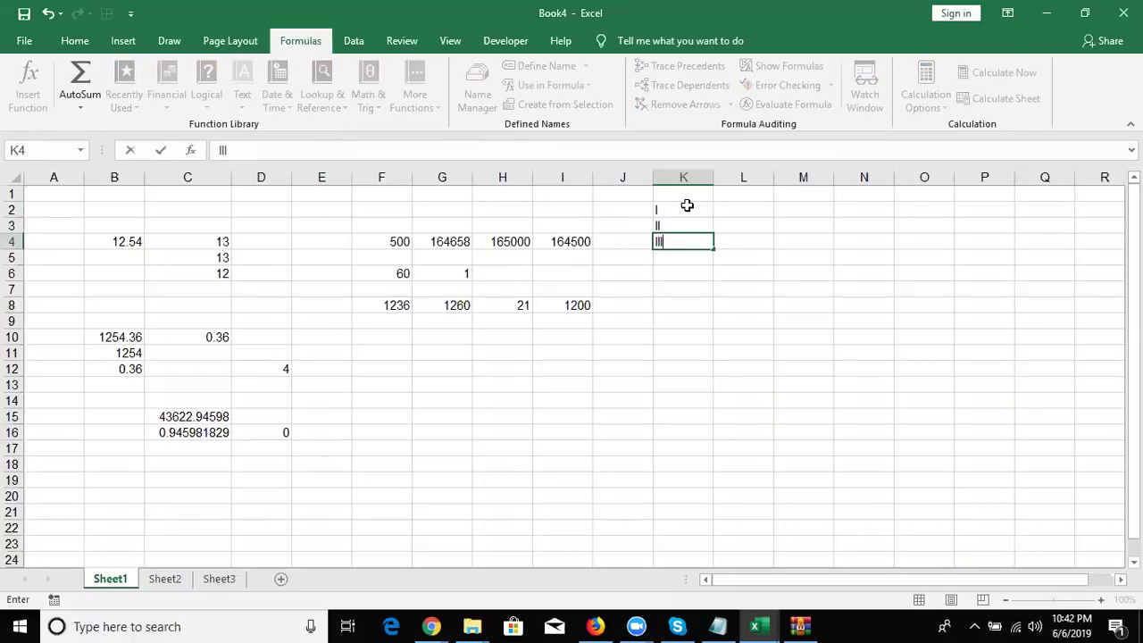
key(Return)
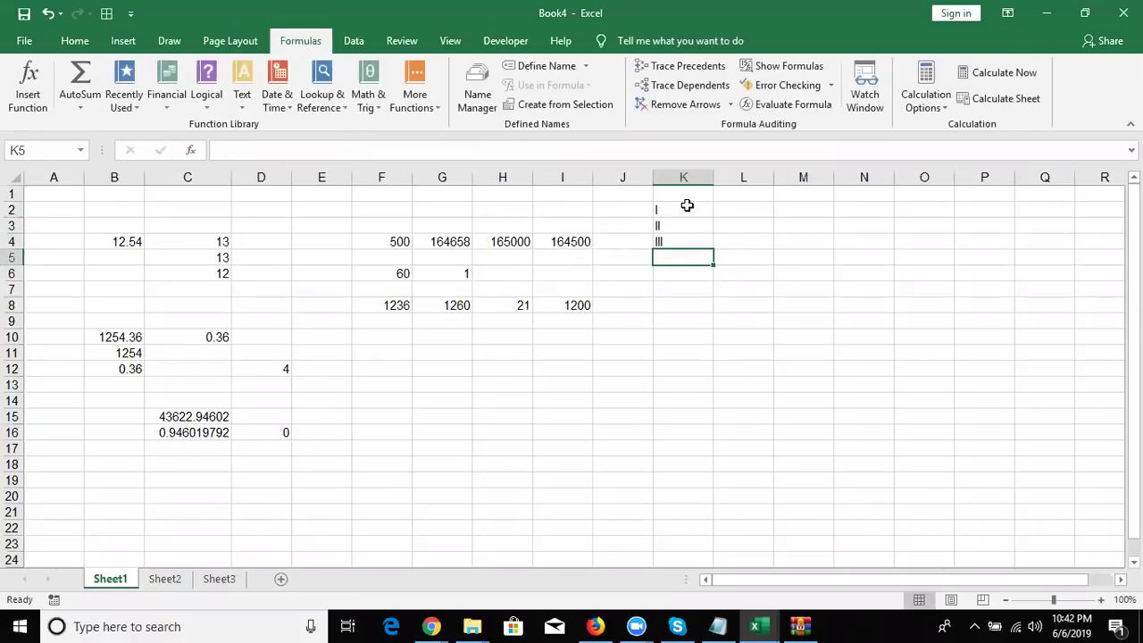
text(llll)
key(BackSpace)
key(BackSpace)
key(BackSpace)
text(V)
key(Return)
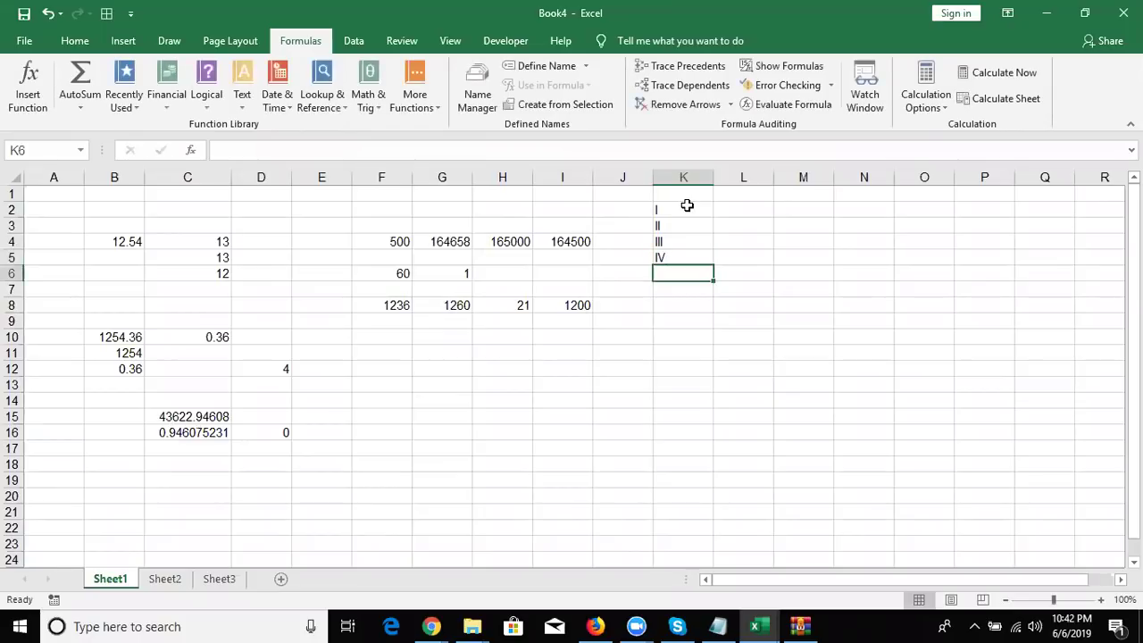
Enter the numbers 1, 2, 3, 4 in L2:L5
key(Up)
key(Up)
key(Up)
key(Right)
key(Up)
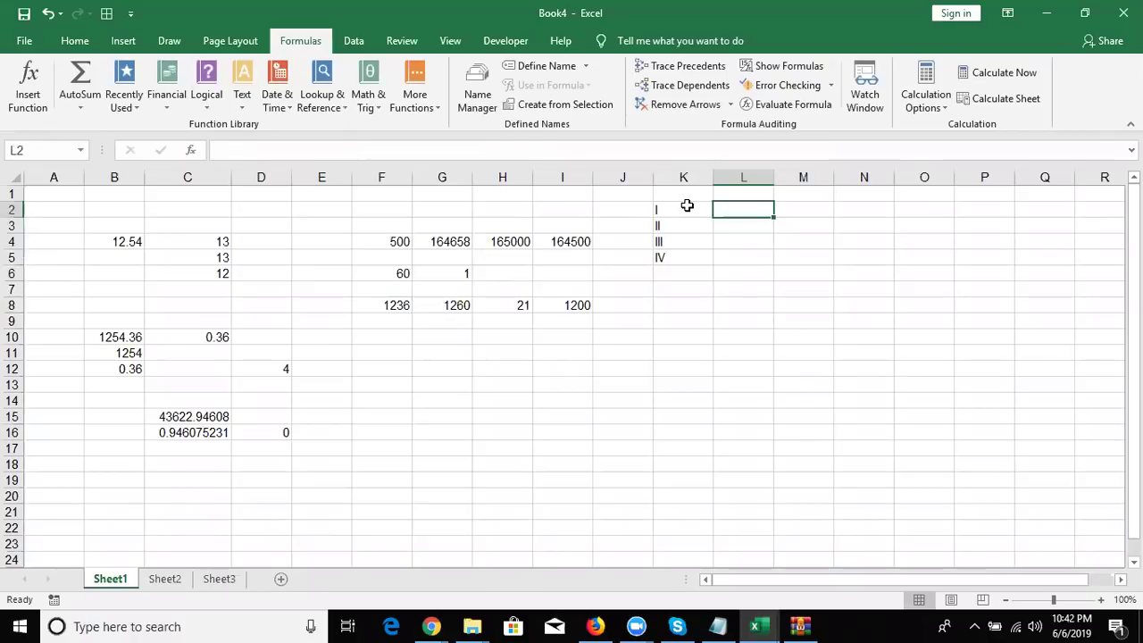
text(1 2 3 4)
key(Up)
key(Up)
key(Up)
key(Up)
Enter =ROMAN(L2) in M2 and fill it down to M5
key(Right)
text(=ro)
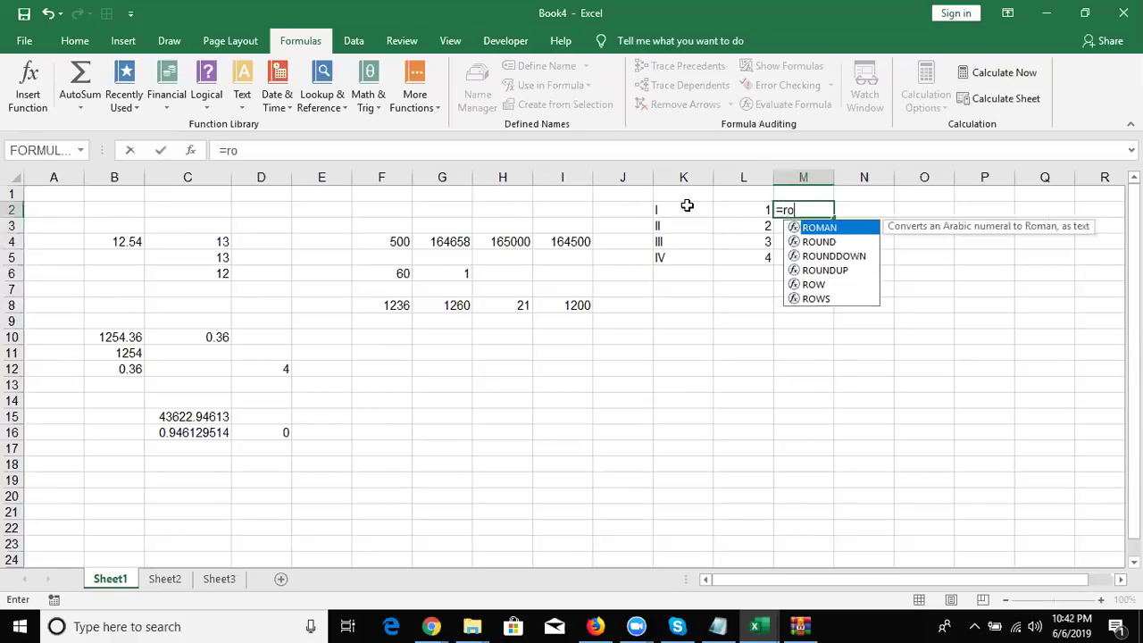
key(Tab)
text(L2)
key(Return)
key(Up)
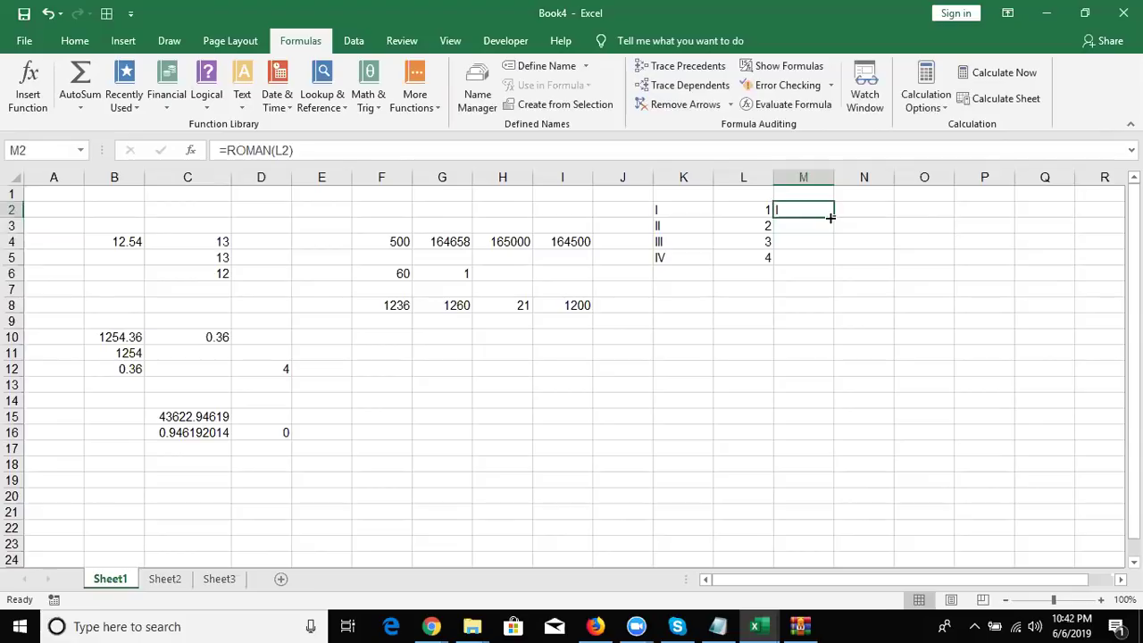
drag(831, 217, 831, 260)
Enter =ARABIC(M2) in N2 and fill it down to N5, returning 1–4
click(849, 210)
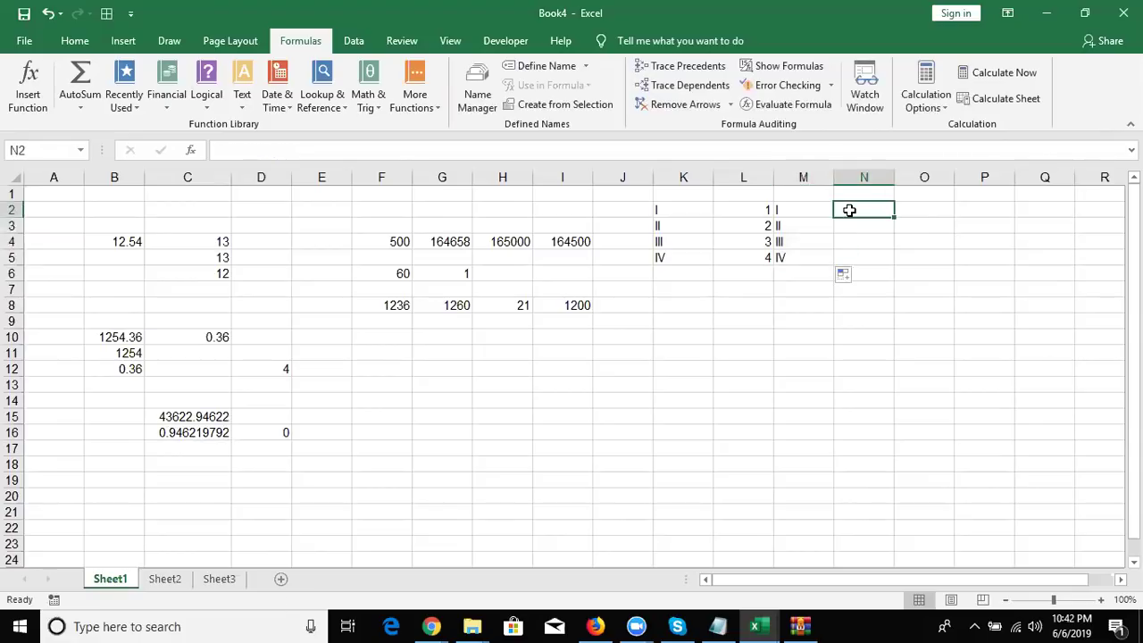
text(=a)
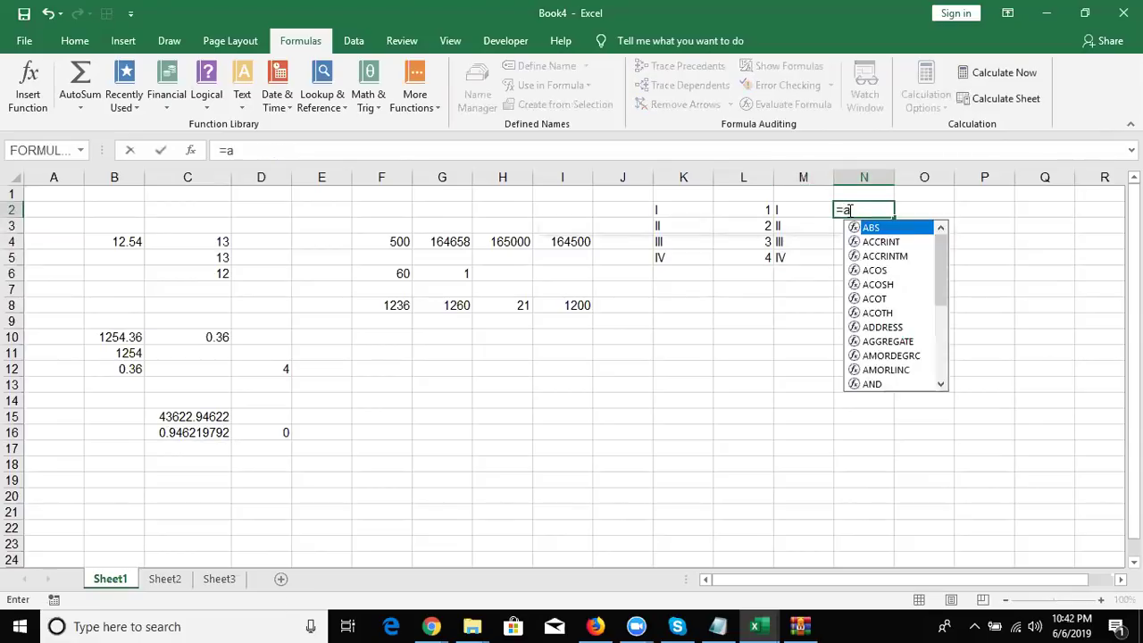
text(b)
key(BackSpace)
text(r)
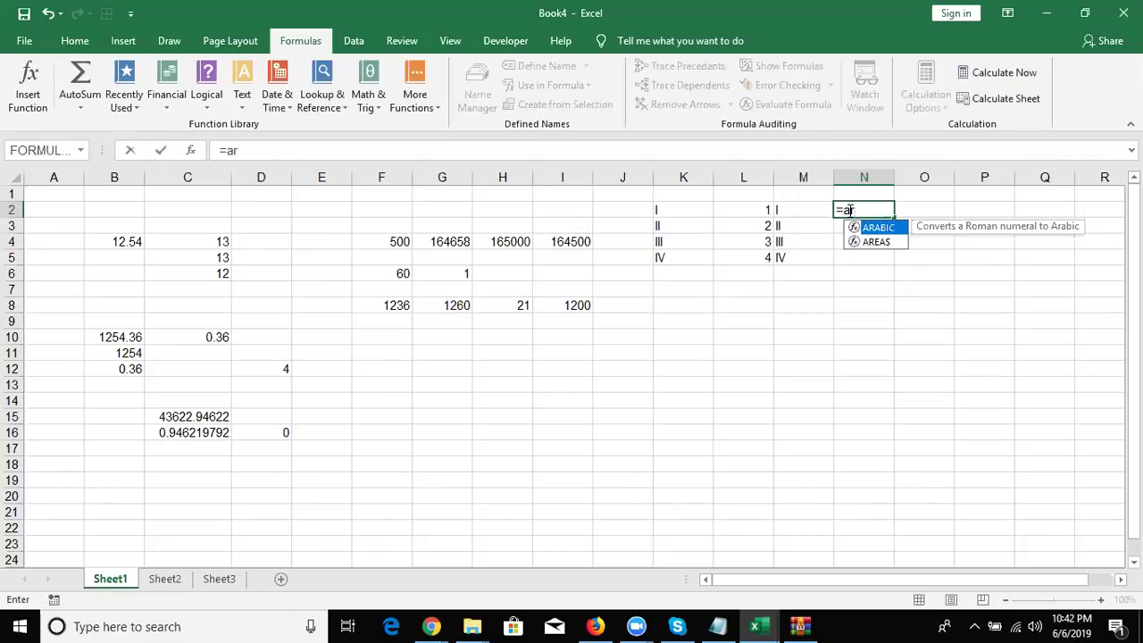
key(Tab)
key(Left)
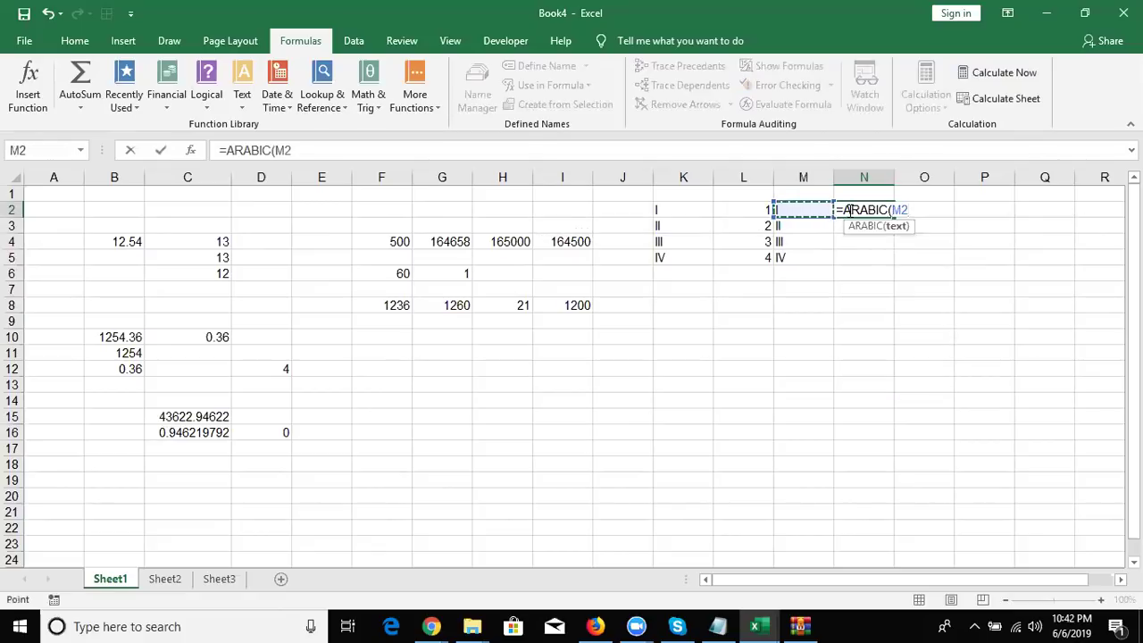
text())
key(ctrl+Return)
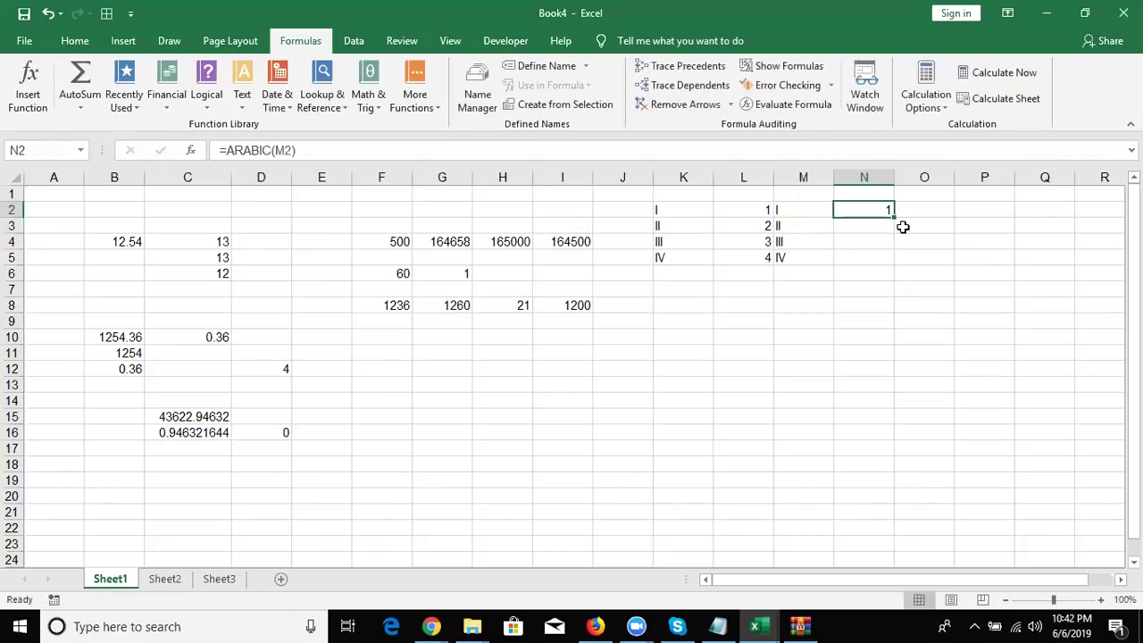
double_click(893, 215)
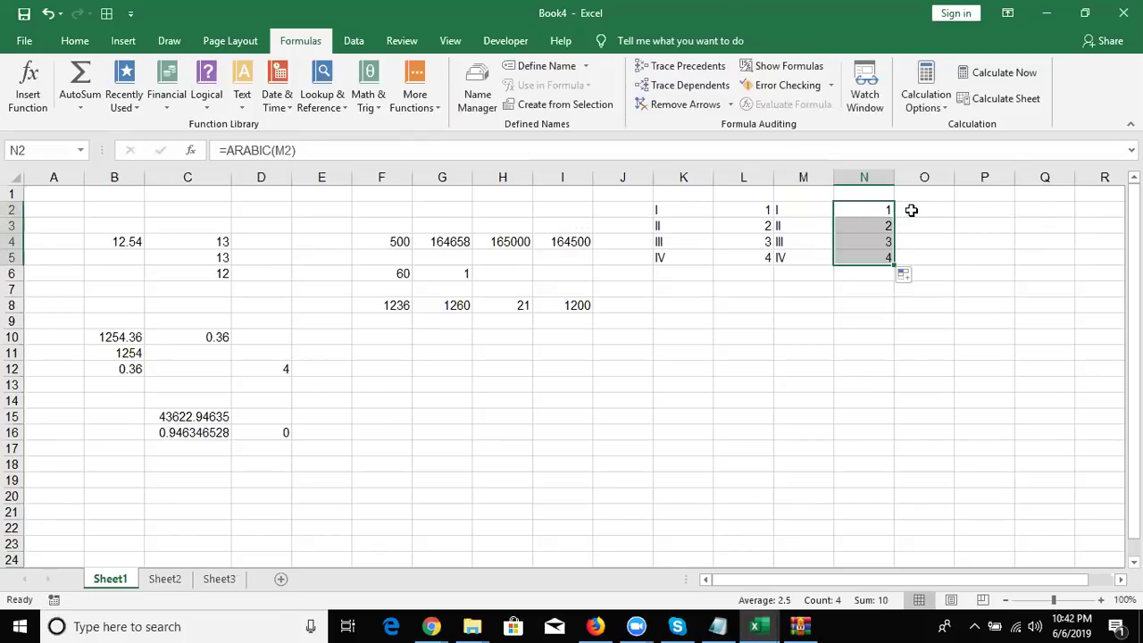
click(911, 211)
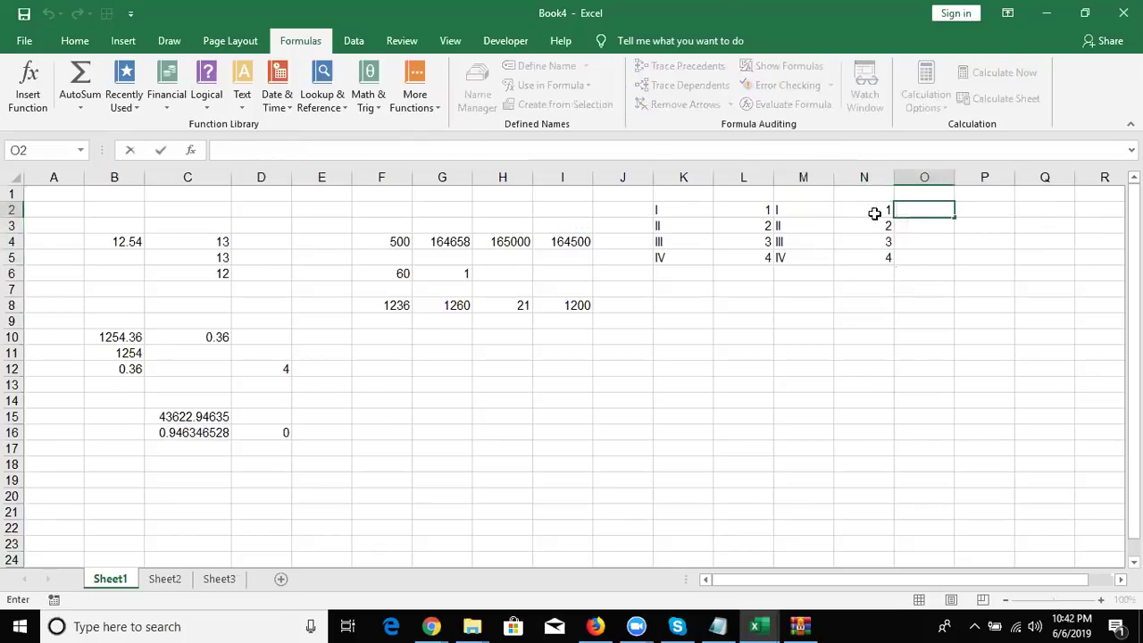
click(881, 403)
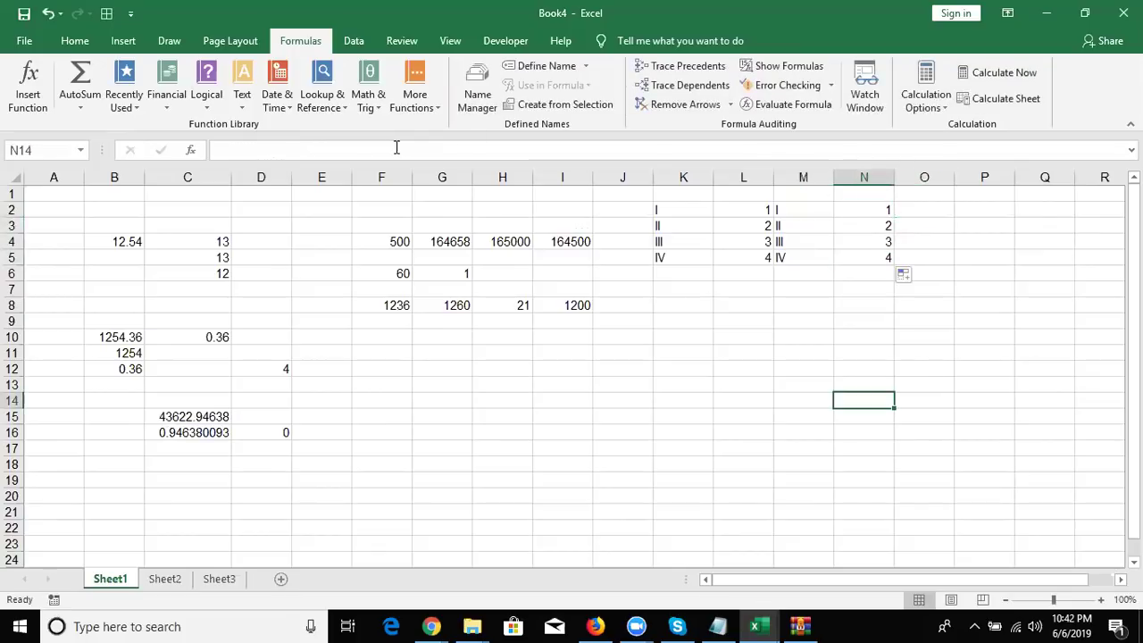
click(330, 111)
click(364, 104)
click(366, 104)
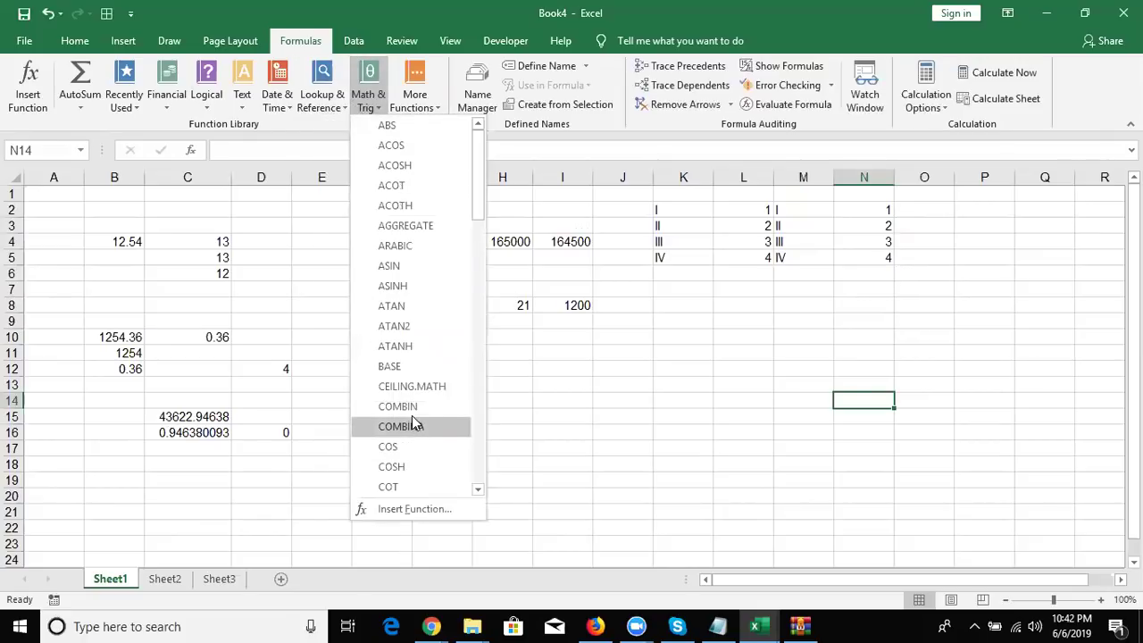
mouse_move(476, 494)
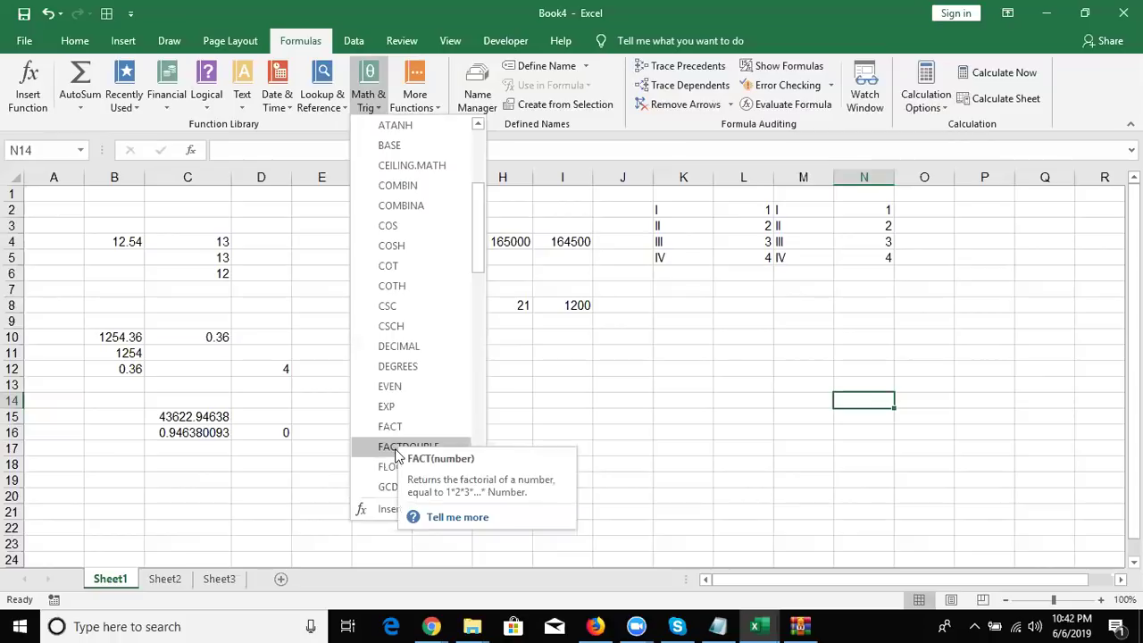
mouse_move(396, 455)
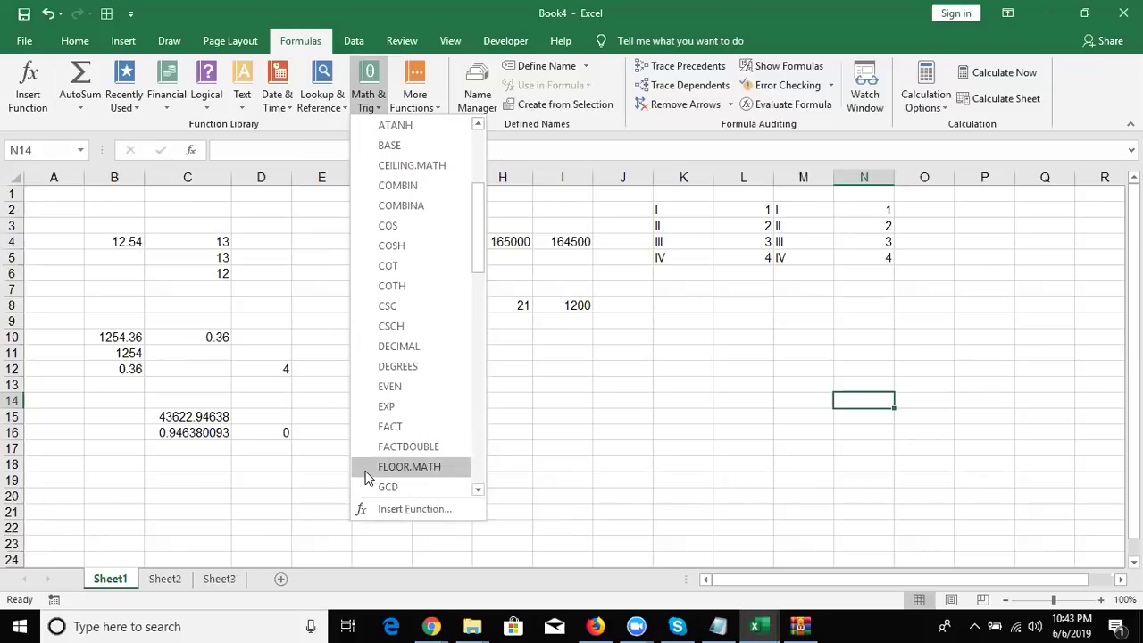
mouse_move(427, 489)
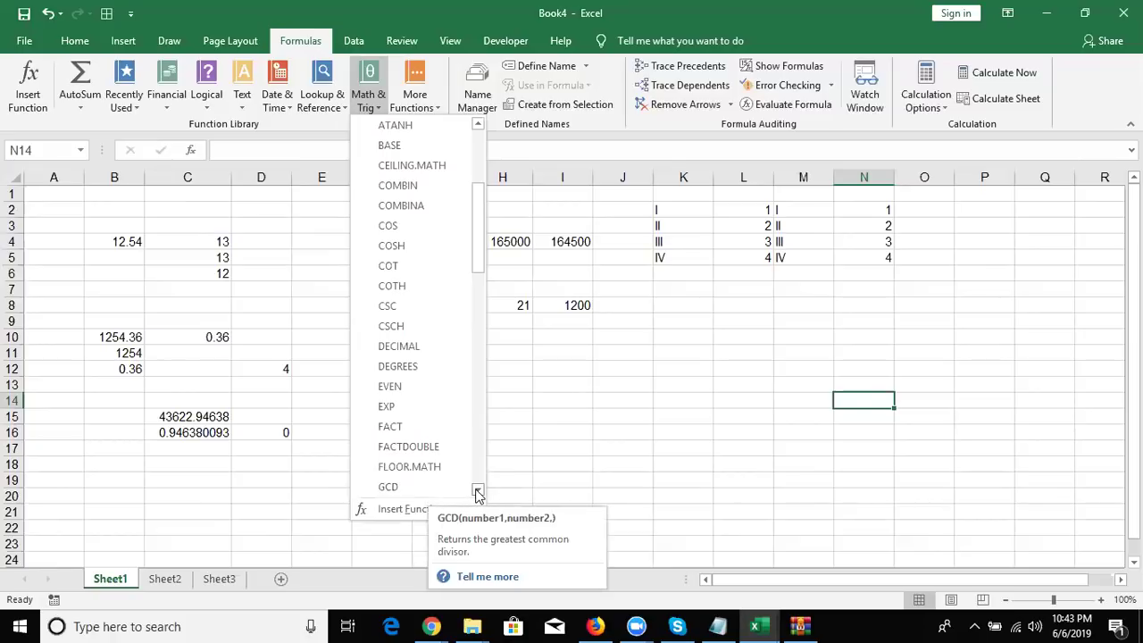
click(477, 490)
scroll(478, 493, down, 5)
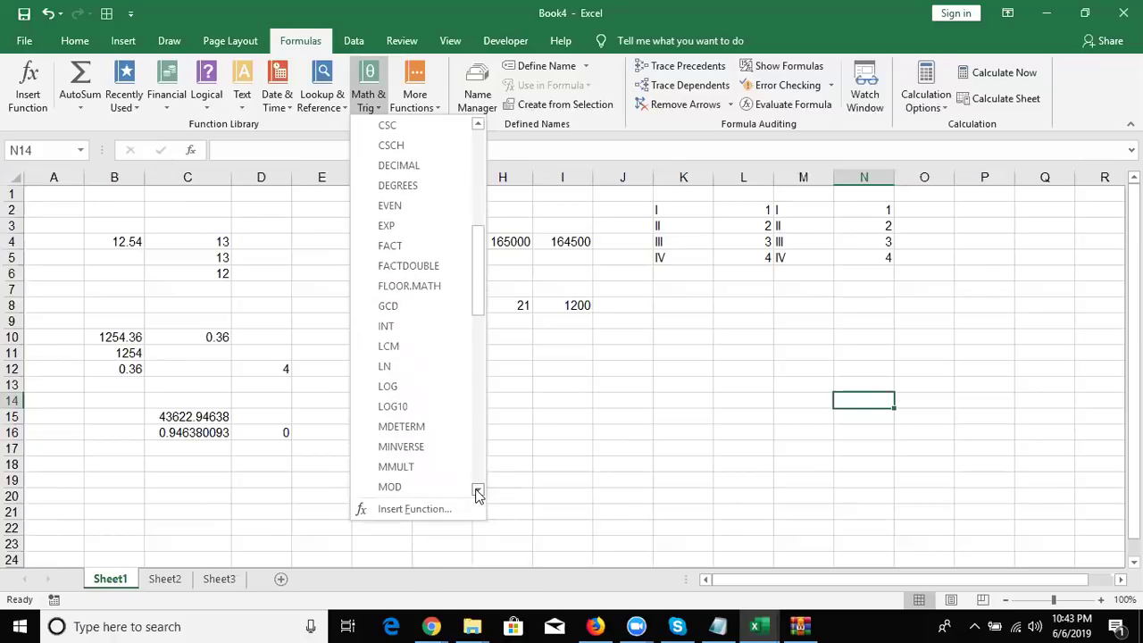
mouse_move(390, 318)
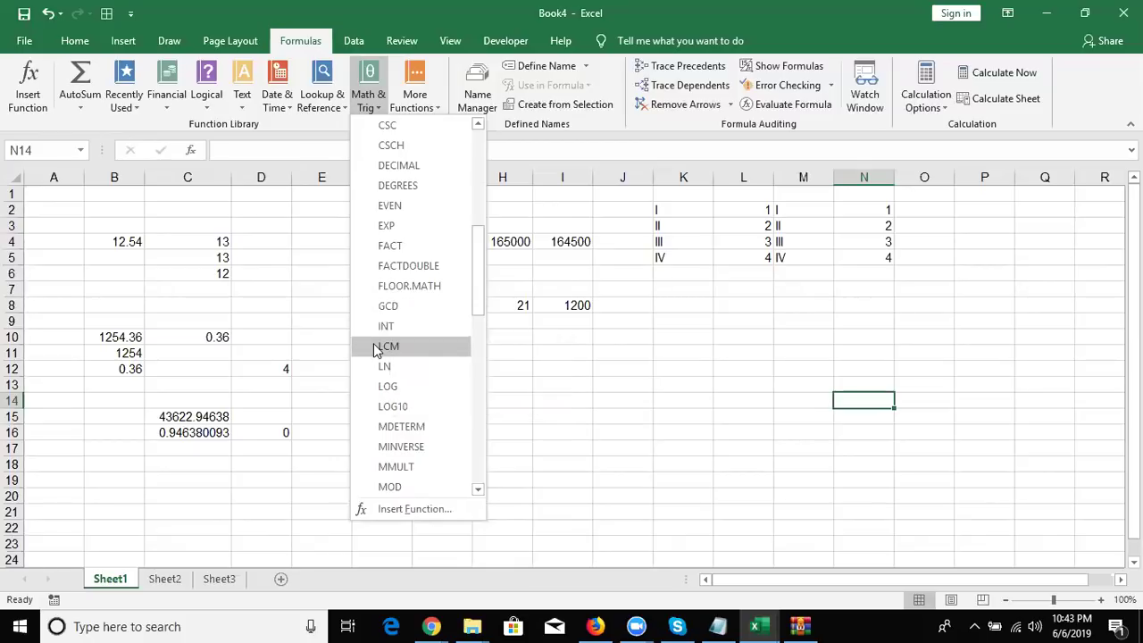
mouse_move(374, 350)
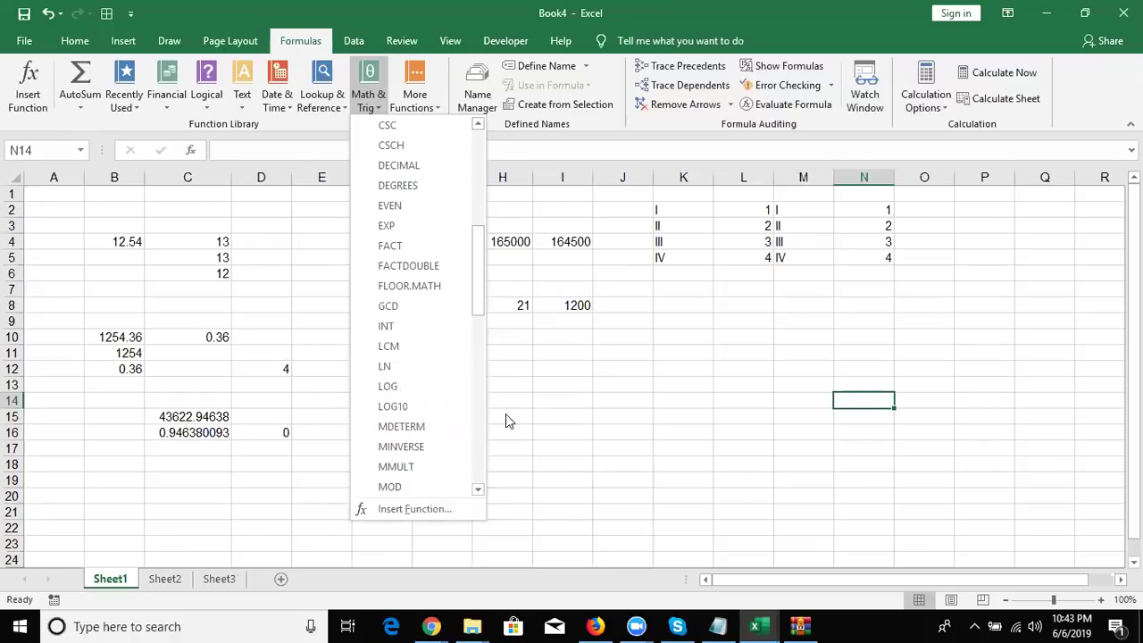
click(478, 491)
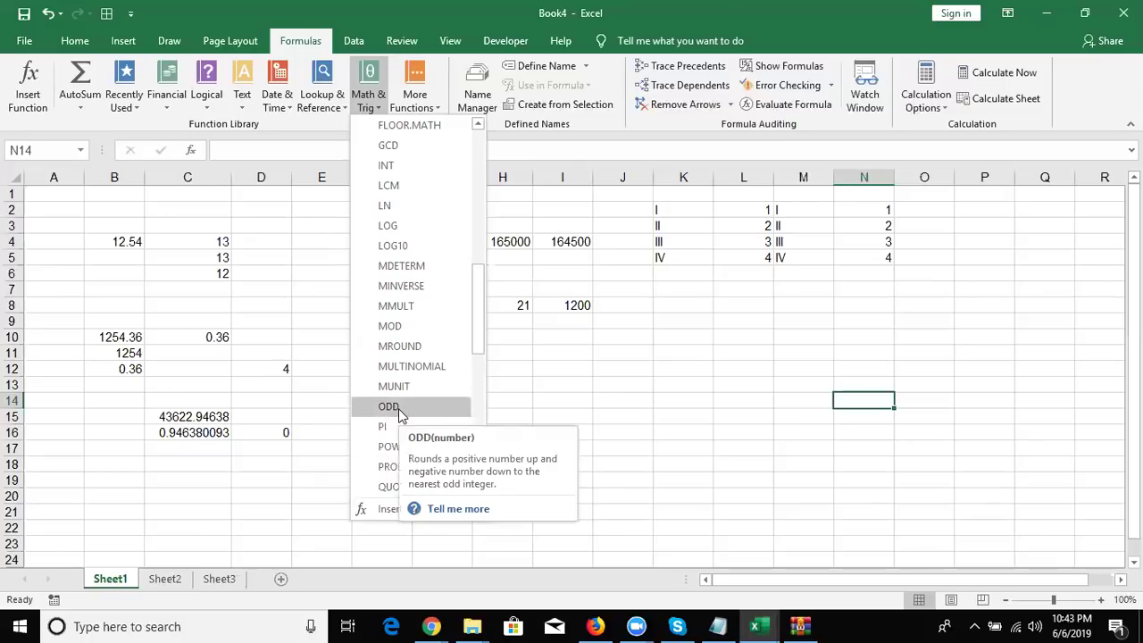
drag(477, 346, 475, 429)
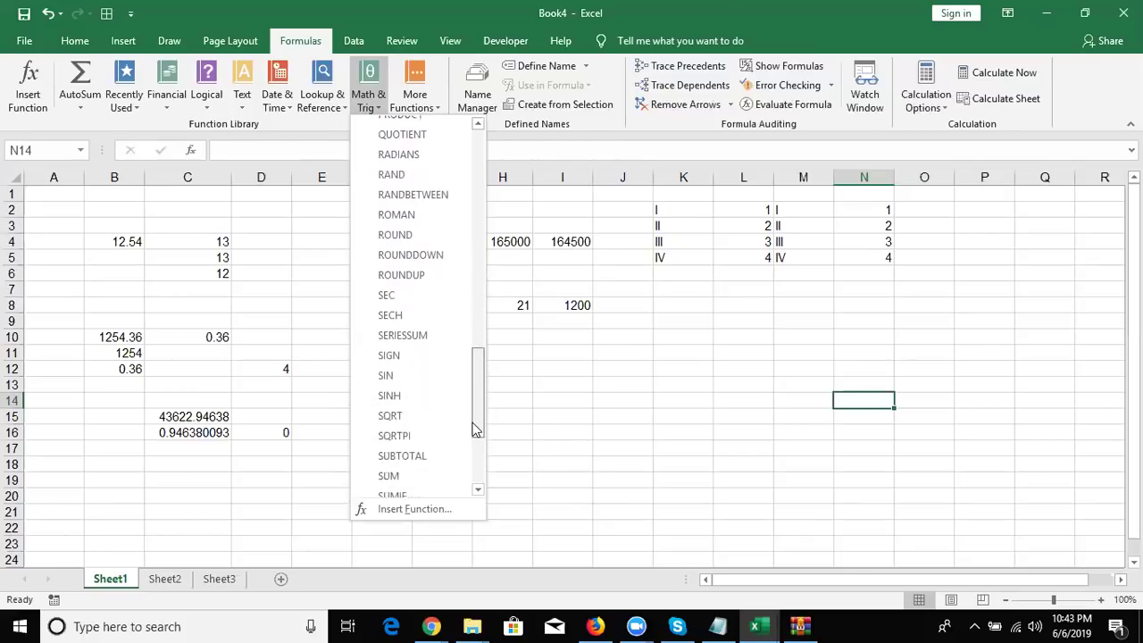
Give SQRT the number 16 so N14 returns 4
key(Escape)
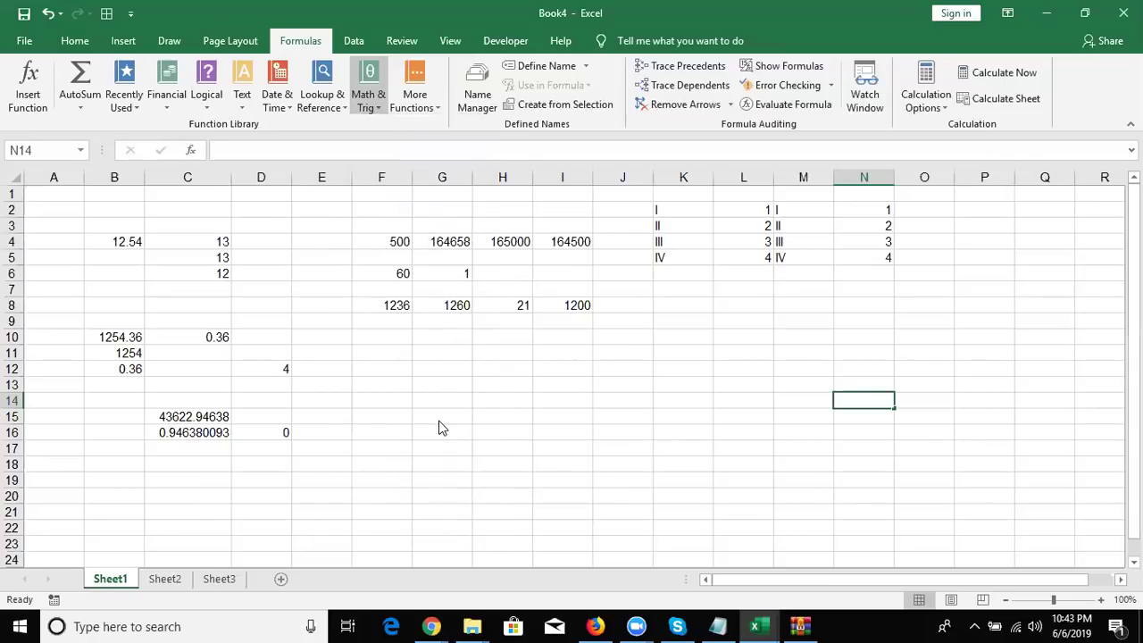
text(1)
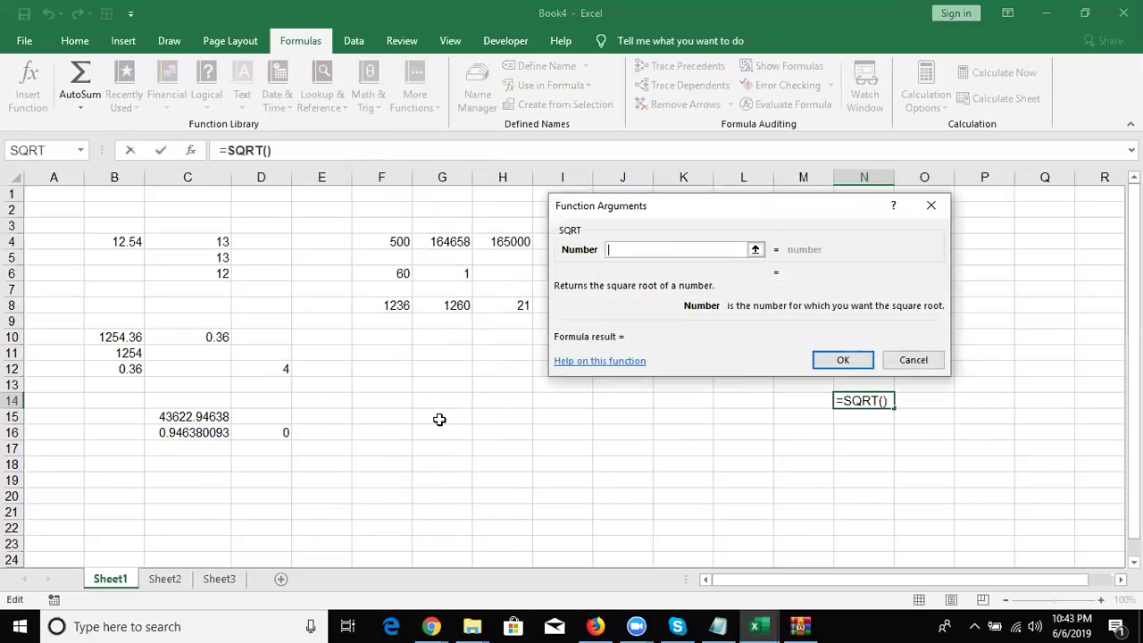
text(6)
key(Return)
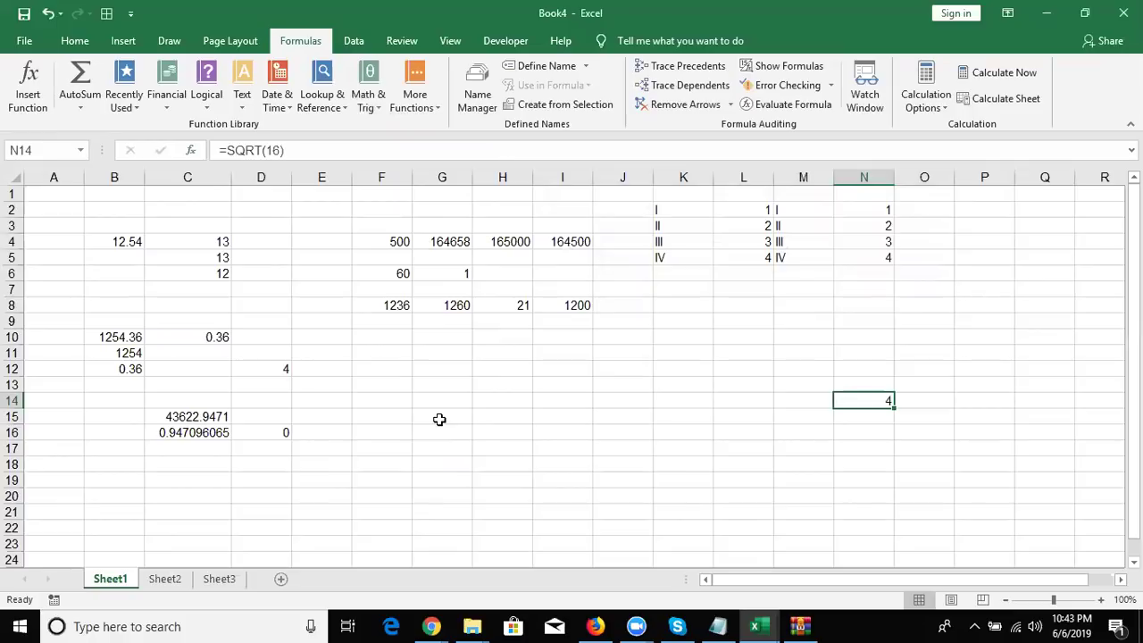
click(384, 118)
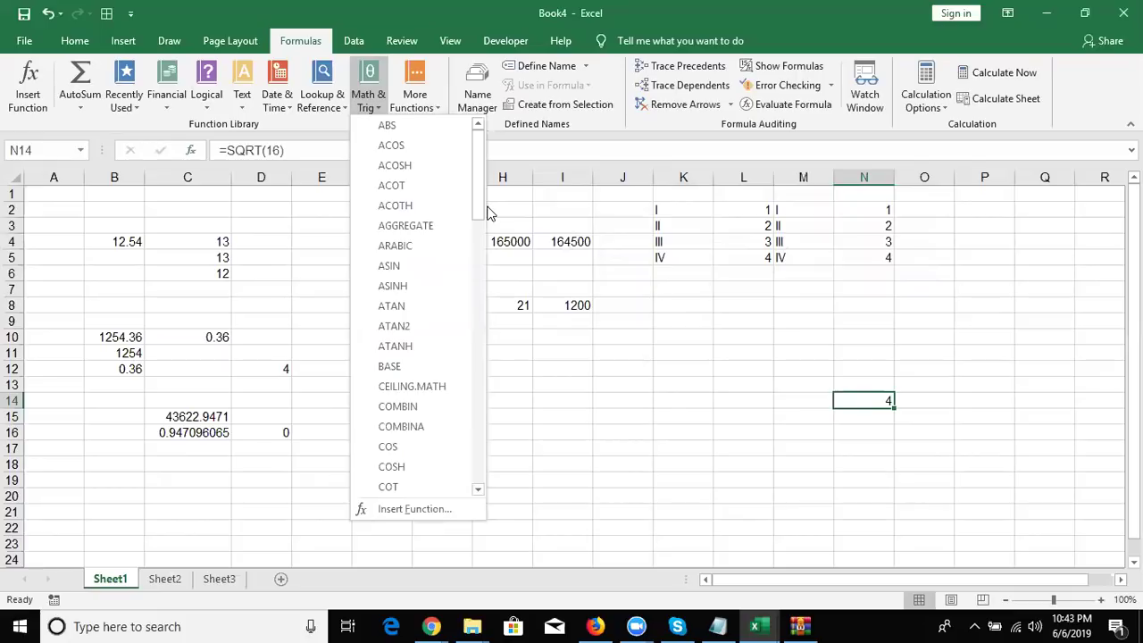
Scroll through the Math & Trig list, close it, and minimise Excel to the desktop
mouse_move(477, 207)
mouse_down()
mouse_move(451, 354)
mouse_move(478, 457)
mouse_up()
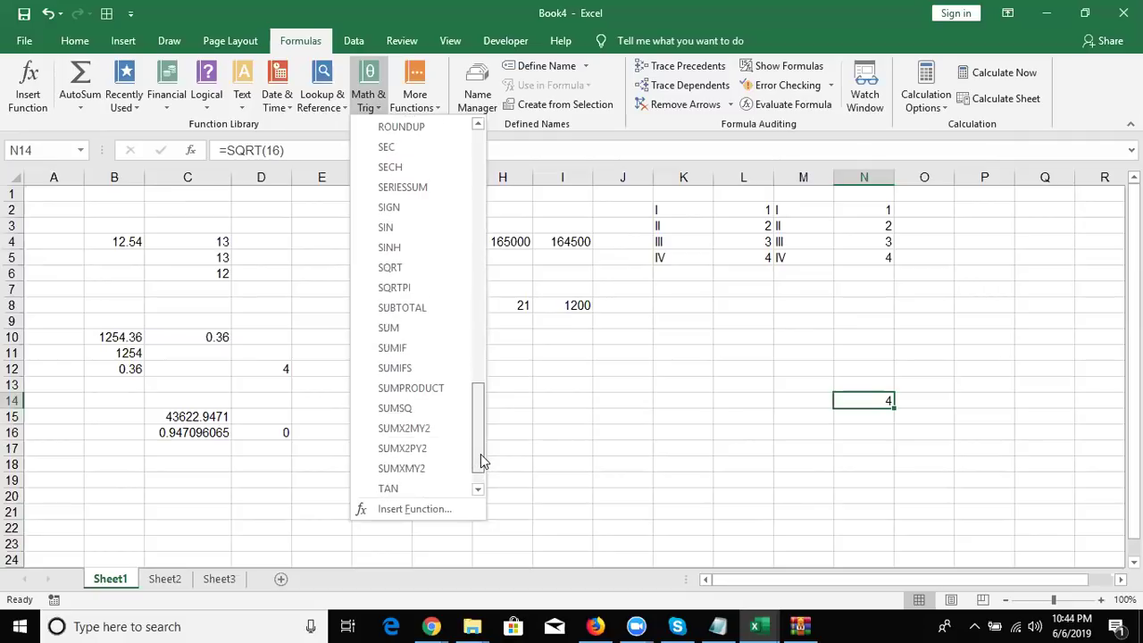
mouse_move(481, 460)
mouse_down()
mouse_move(461, 349)
mouse_move(461, 145)
mouse_up()
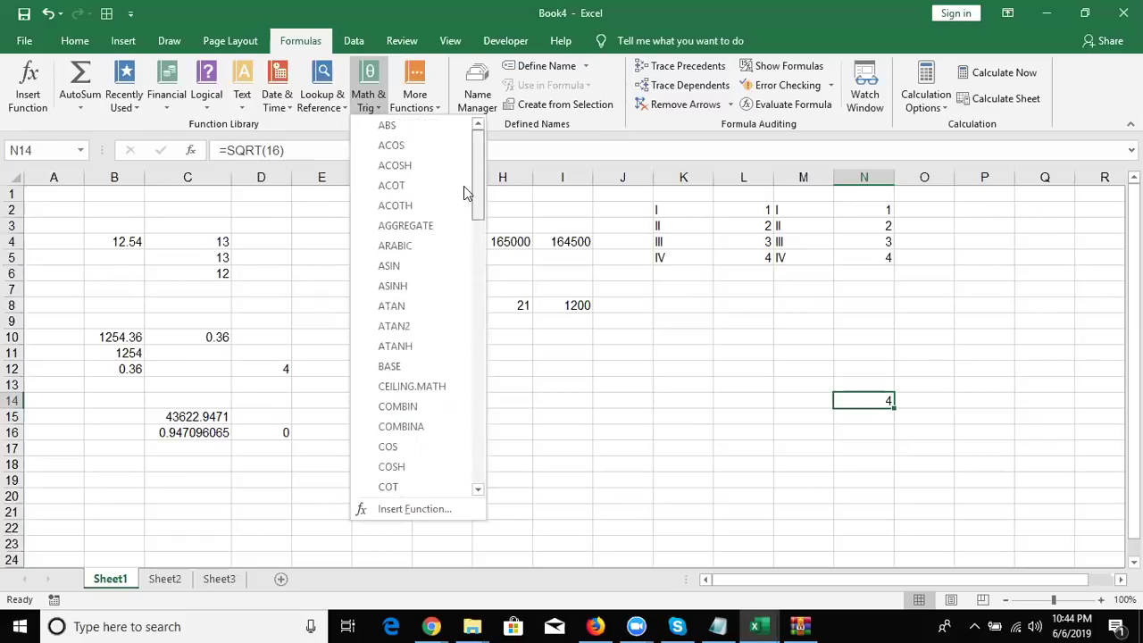
click(558, 282)
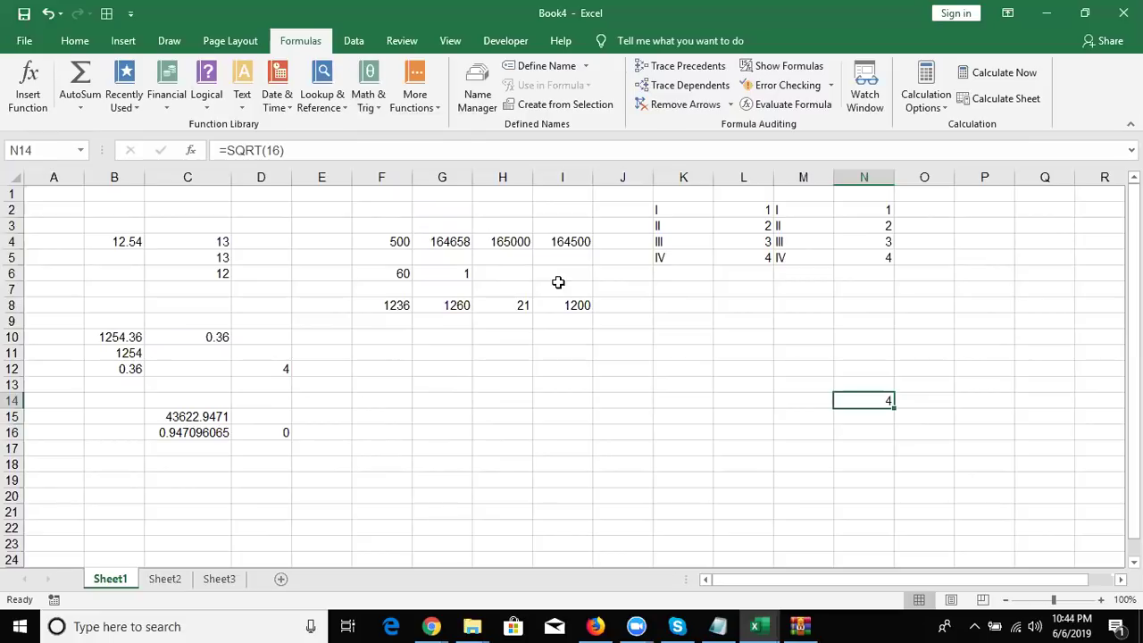
key(super+d)
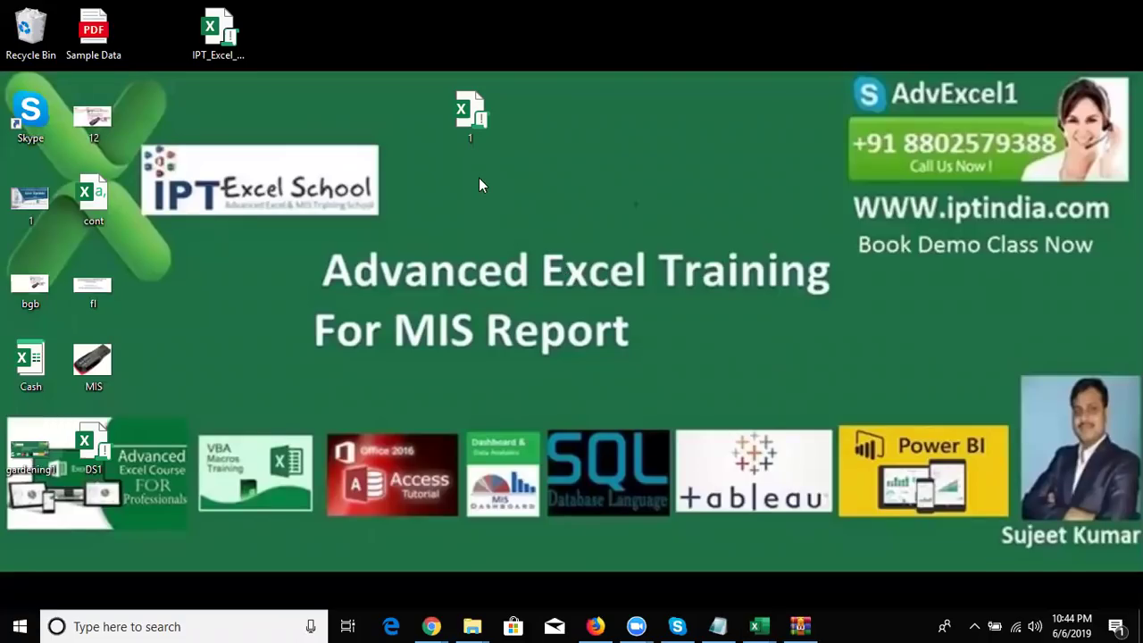